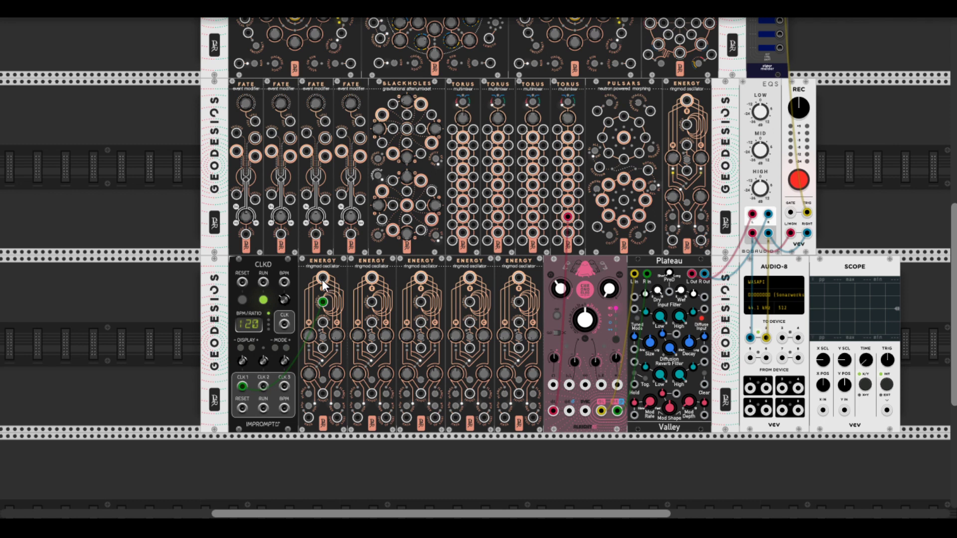
Step: Patch the first Energy oscillator's output into the fourth Torus mixer and lower the oscillator's Freq M
{"action": "left_click_drag", "start_coordinate": [322, 282], "coordinate": [559, 205]}
{"action": "scroll", "coordinate": [293, 332], "scroll_direction": "up", "scroll_amount": 3}
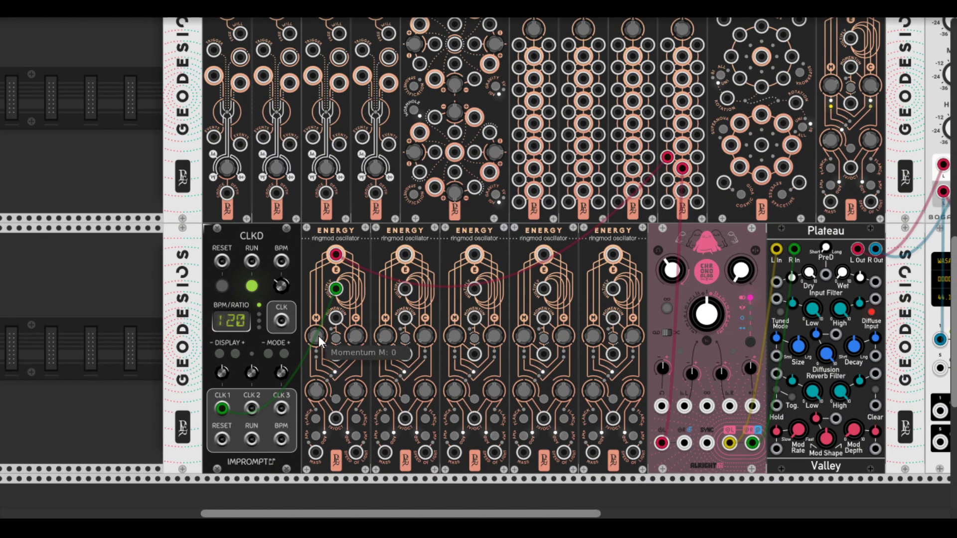
{"action": "left_click_drag", "start_coordinate": [317, 395], "coordinate": [318, 403]}
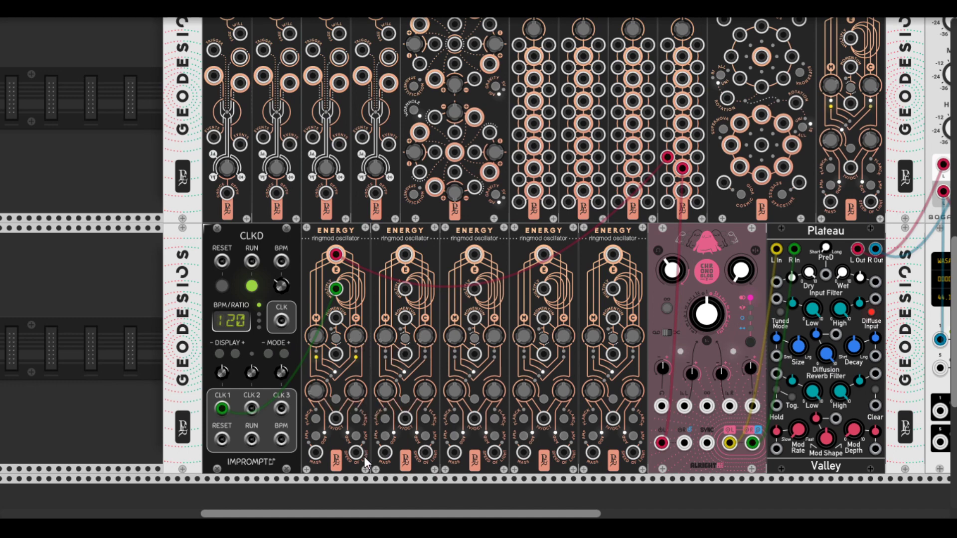
Step: Patch CLK 1 into the first Energy's Speed of Light input and lower its Freq C
{"action": "left_click_drag", "start_coordinate": [356, 454], "coordinate": [223, 409]}
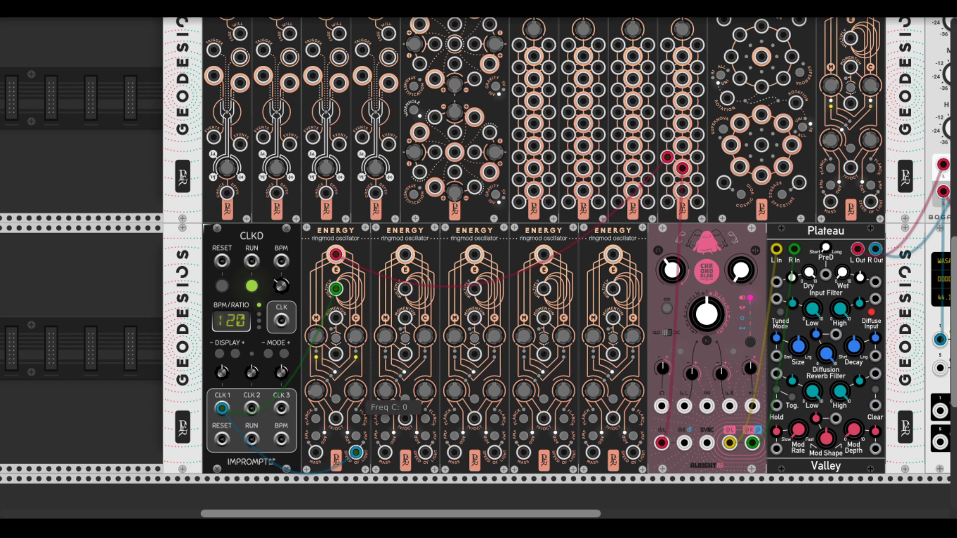
{"action": "left_click_drag", "start_coordinate": [355, 391], "coordinate": [355, 413]}
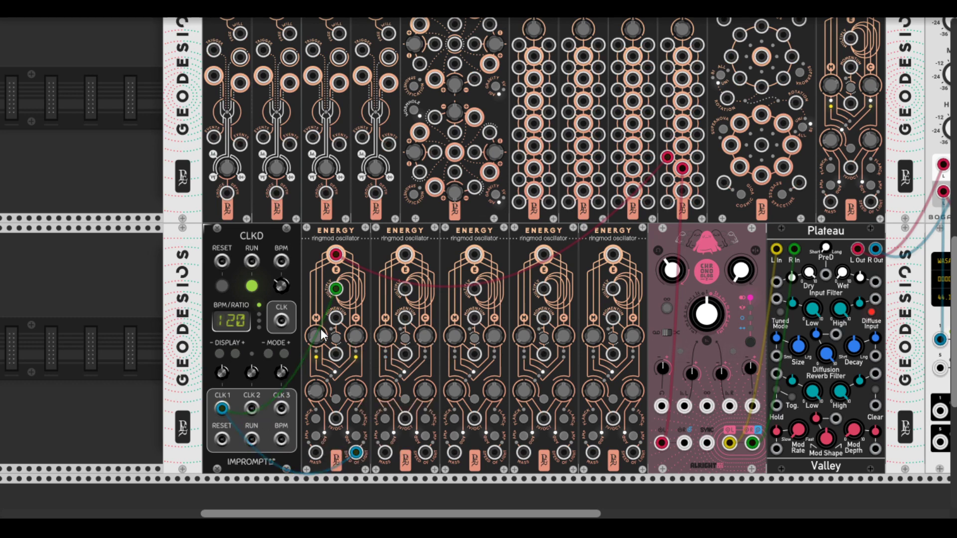
Step: Set the master clock to 106 BPM and reshape the first Energy by raising both Momentum values, setting Freq C to about 1.9, and adjusting Freq M
{"action": "left_click_drag", "start_coordinate": [281, 285], "coordinate": [282, 295]}
{"action": "left_click_drag", "start_coordinate": [318, 337], "coordinate": [318, 309]}
{"action": "left_click_drag", "start_coordinate": [362, 336], "coordinate": [362, 304]}
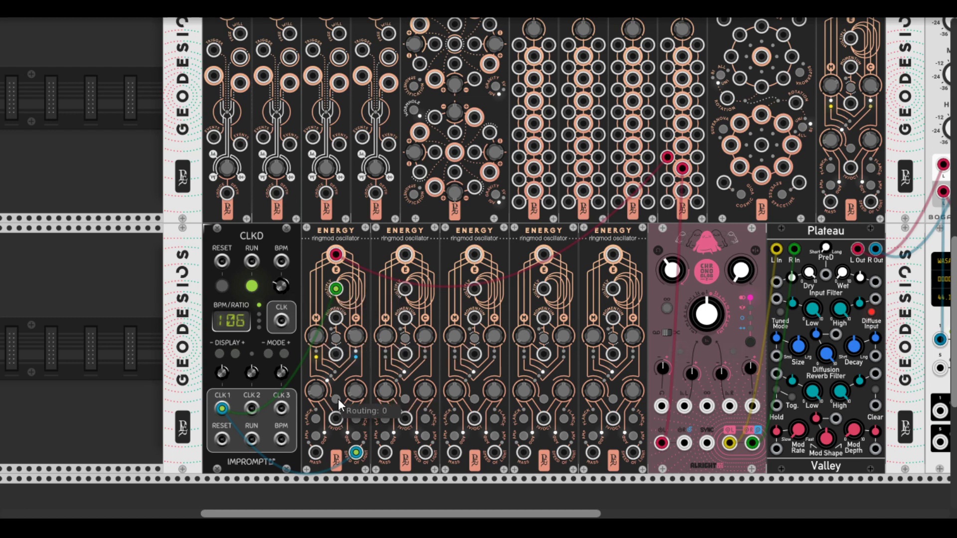
{"action": "left_click_drag", "start_coordinate": [357, 394], "coordinate": [357, 369]}
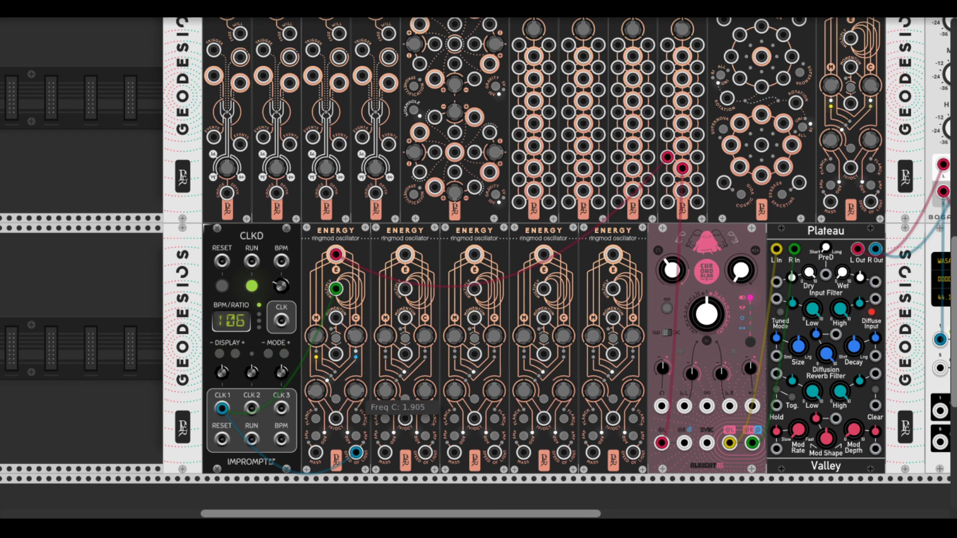
{"action": "left_click_drag", "start_coordinate": [313, 391], "coordinate": [355, 424]}
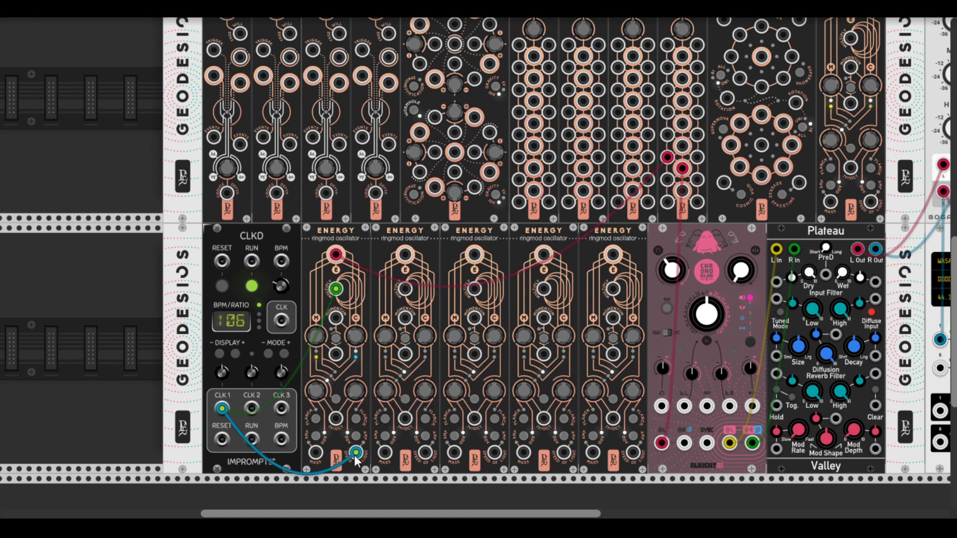
Step: Reroute the CLK 1 cable into the first Torus mixer and patch that mixer's output to the first Energy's Speed of Light input
{"action": "left_click_drag", "start_coordinate": [356, 452], "coordinate": [519, 45]}
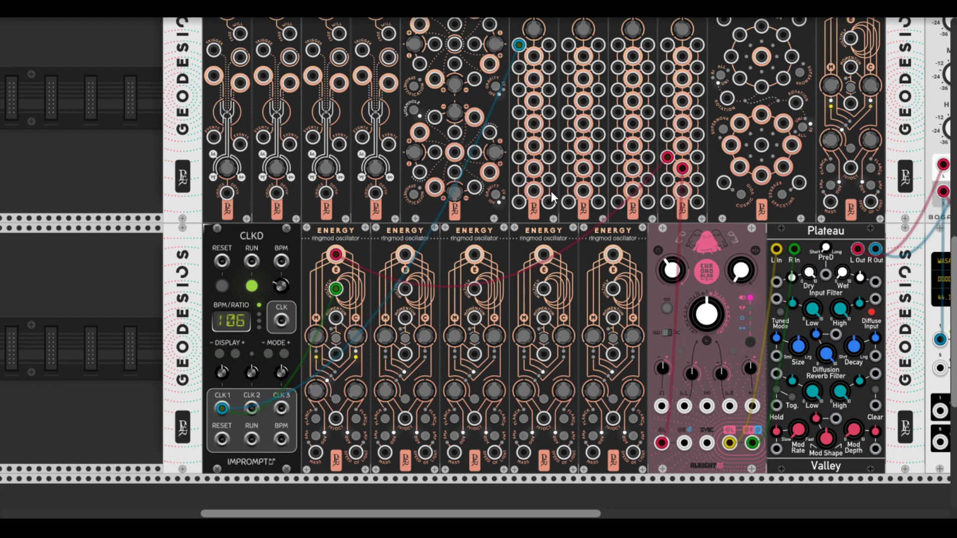
{"action": "scroll", "coordinate": [546, 96], "scroll_direction": "up", "scroll_amount": 3}
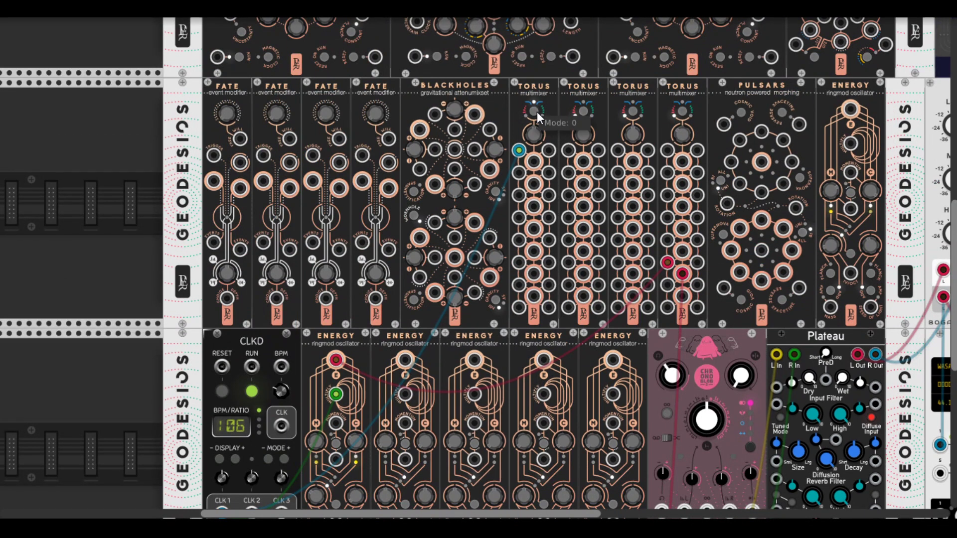
{"action": "left_click_drag", "start_coordinate": [533, 295], "coordinate": [356, 463]}
{"action": "scroll", "coordinate": [467, 420], "scroll_direction": "down", "scroll_amount": 3}
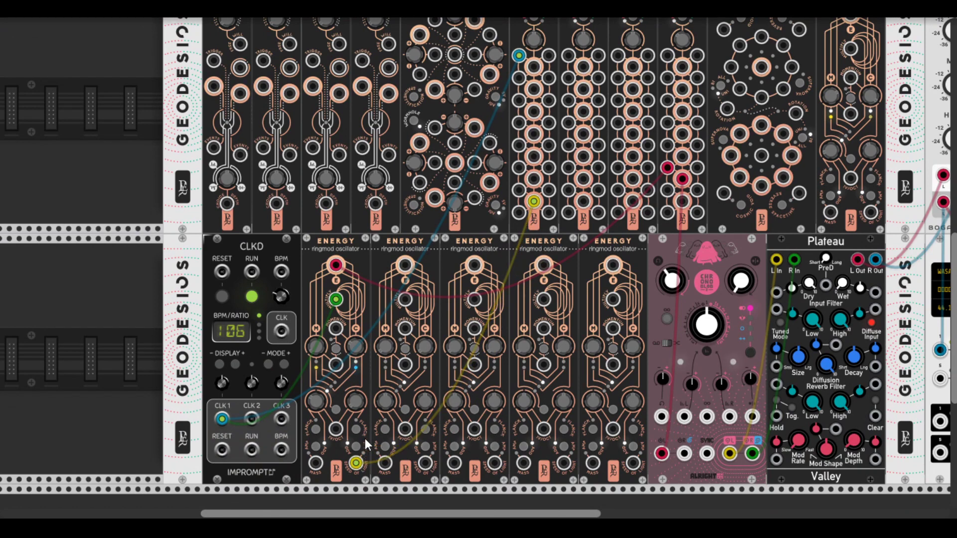
Step: Fine-tune the first Energy's Momentum and Freq knobs, with Momentum C at about 0.21 and Freq M at about -1.88
{"action": "left_click_drag", "start_coordinate": [356, 351], "coordinate": [355, 304]}
{"action": "mouse_move", "coordinate": [323, 401]}
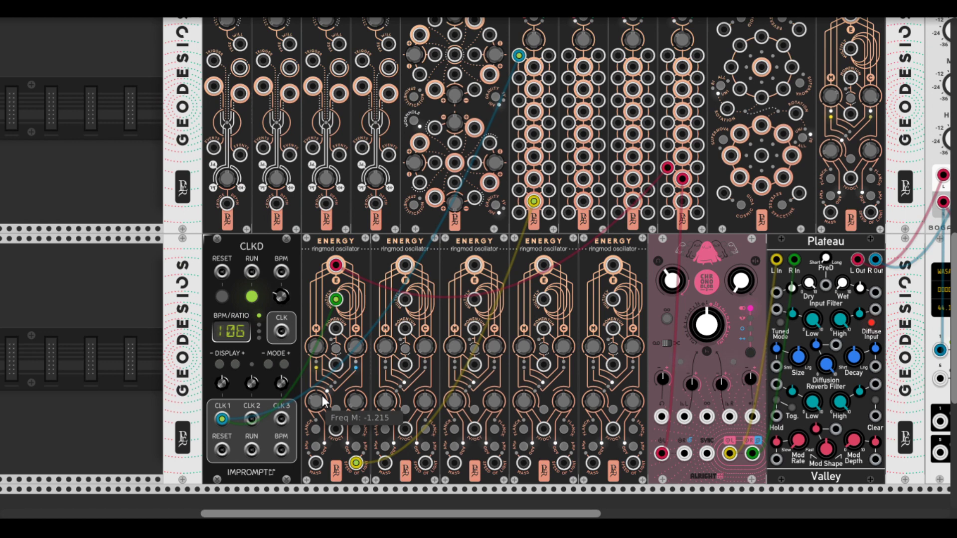
{"action": "left_click_drag", "start_coordinate": [323, 401], "coordinate": [320, 450]}
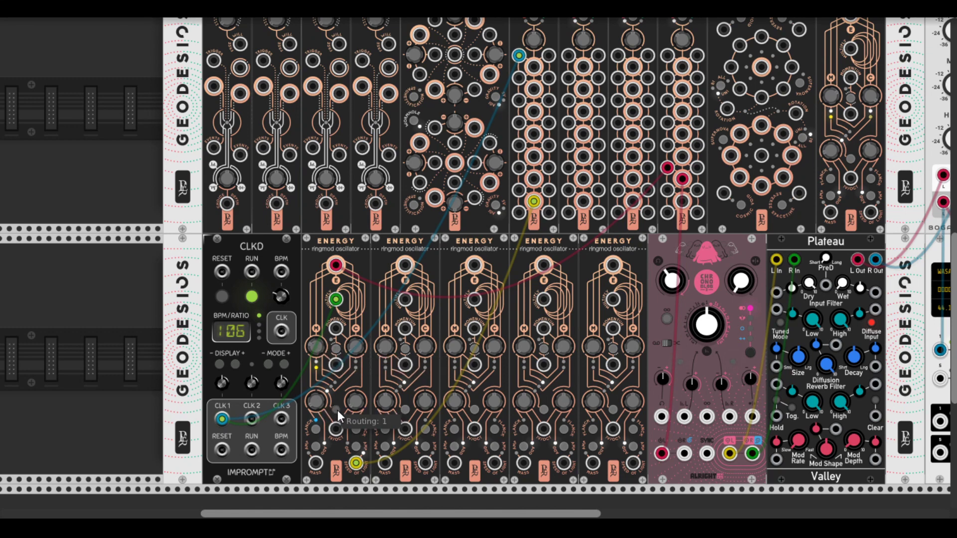
{"action": "left_click_drag", "start_coordinate": [351, 347], "coordinate": [352, 339]}
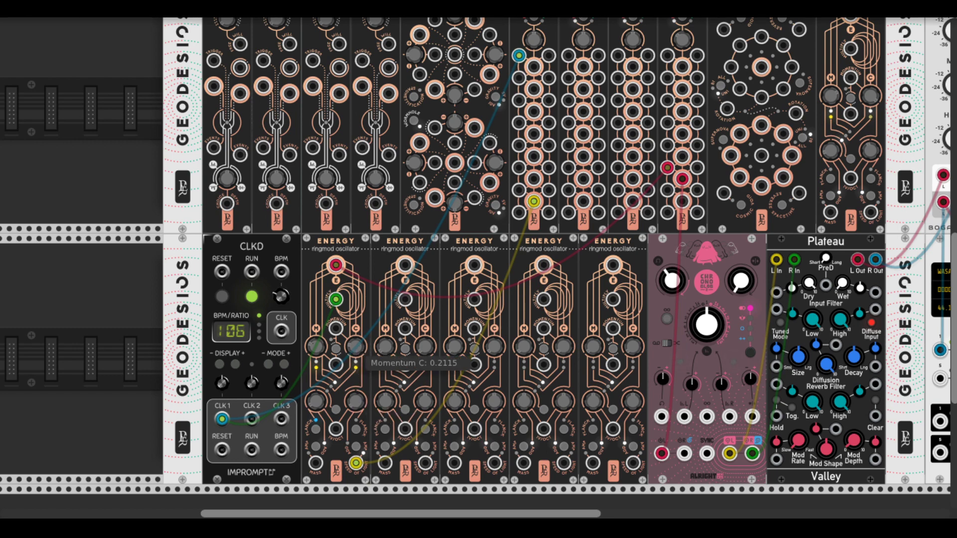
{"action": "left_click_drag", "start_coordinate": [315, 349], "coordinate": [315, 334]}
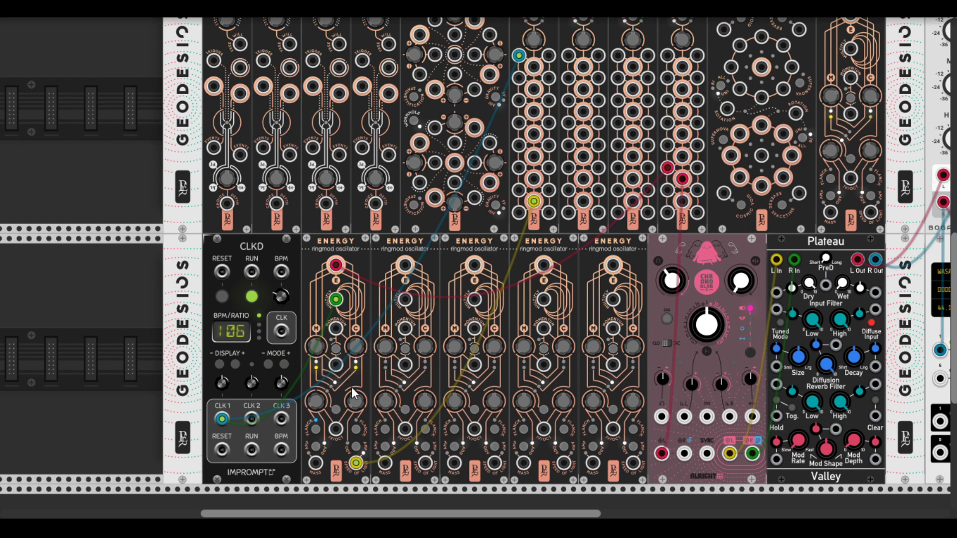
{"action": "left_click_drag", "start_coordinate": [356, 405], "coordinate": [357, 403]}
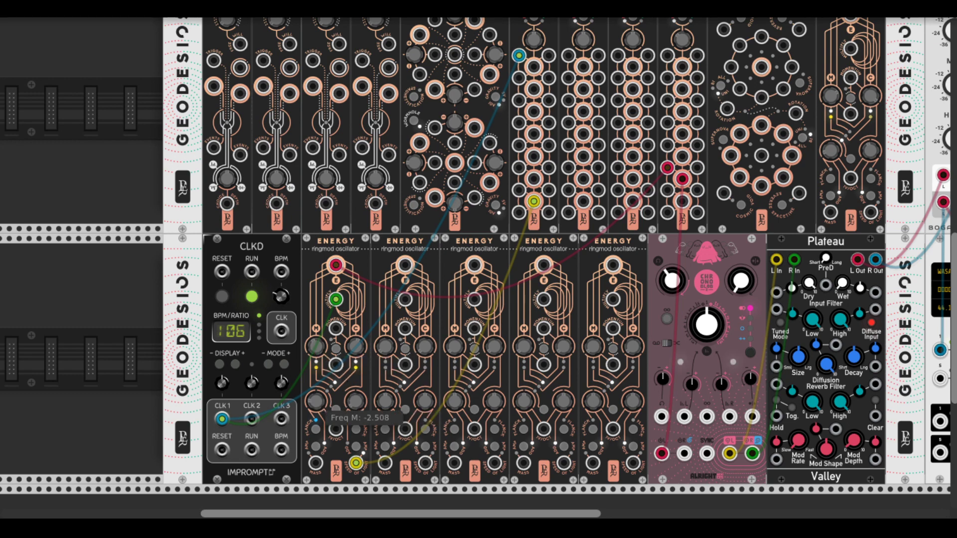
{"action": "left_click_drag", "start_coordinate": [316, 400], "coordinate": [315, 393]}
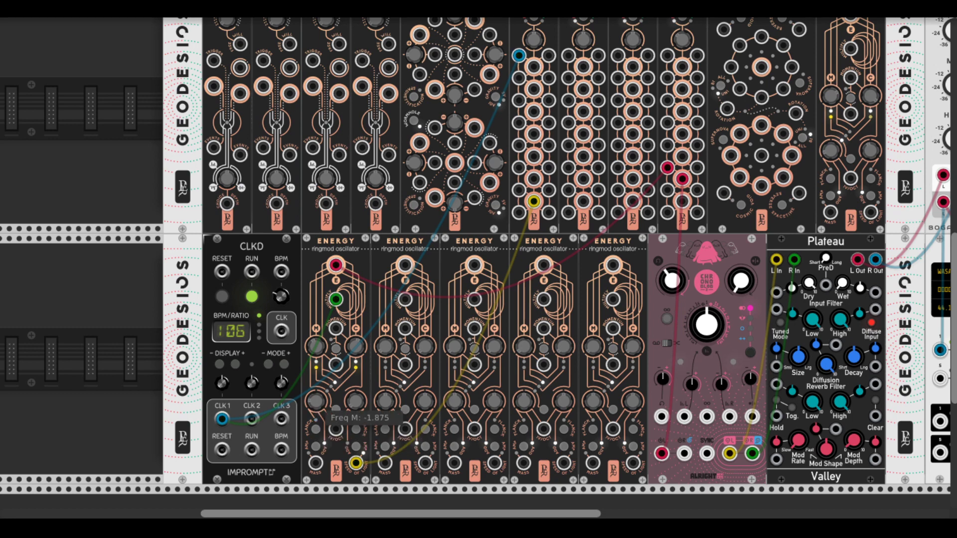
Step: Patch the first Torus output to the first Energy's Mass input as well and raise both Momentum values
{"action": "left_click_drag", "start_coordinate": [316, 464], "coordinate": [531, 205]}
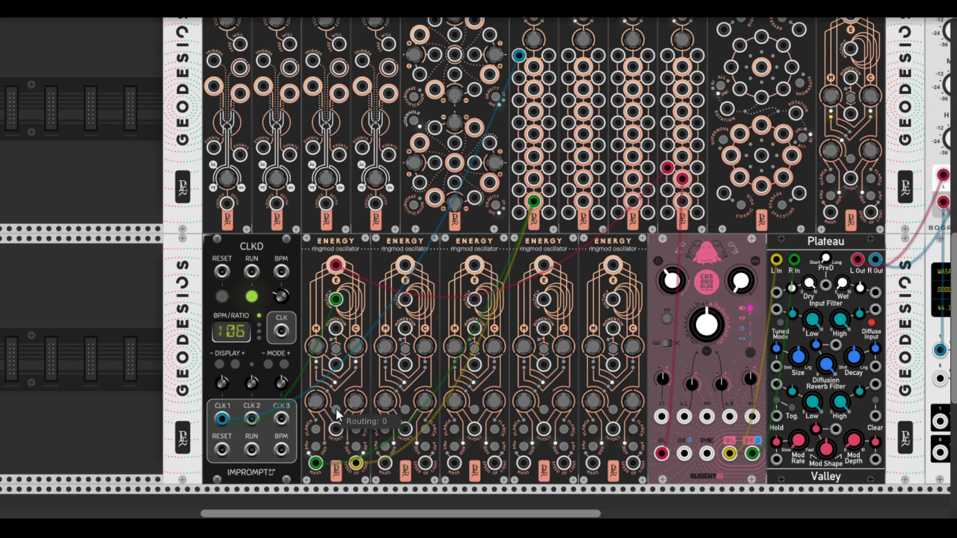
{"action": "left_click_drag", "start_coordinate": [358, 348], "coordinate": [358, 318]}
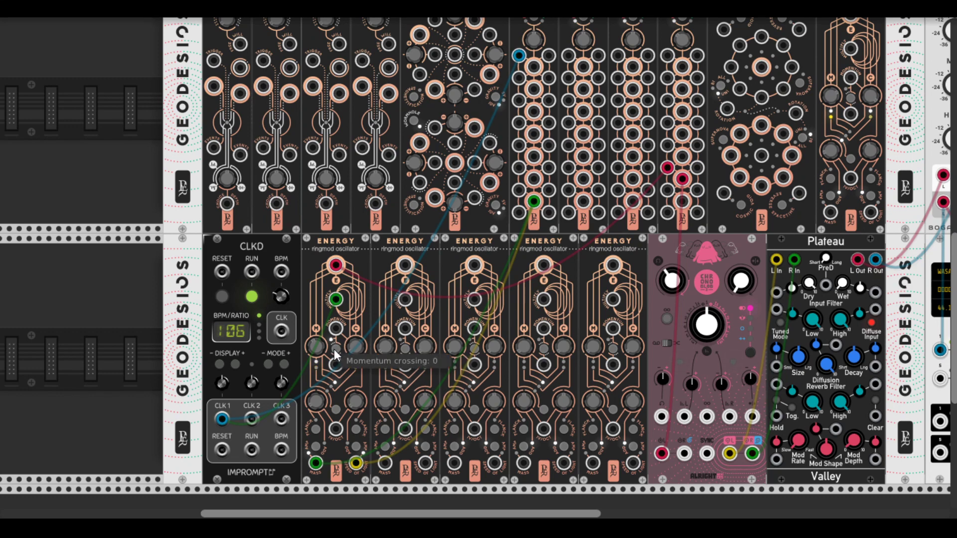
{"action": "left_click_drag", "start_coordinate": [318, 351], "coordinate": [358, 321]}
Step: Set the CLK 3 ratio to x4 and patch CLK 3 into the first Ions sequencer's clock input
{"action": "scroll", "coordinate": [358, 319], "scroll_direction": "up", "scroll_amount": 3}
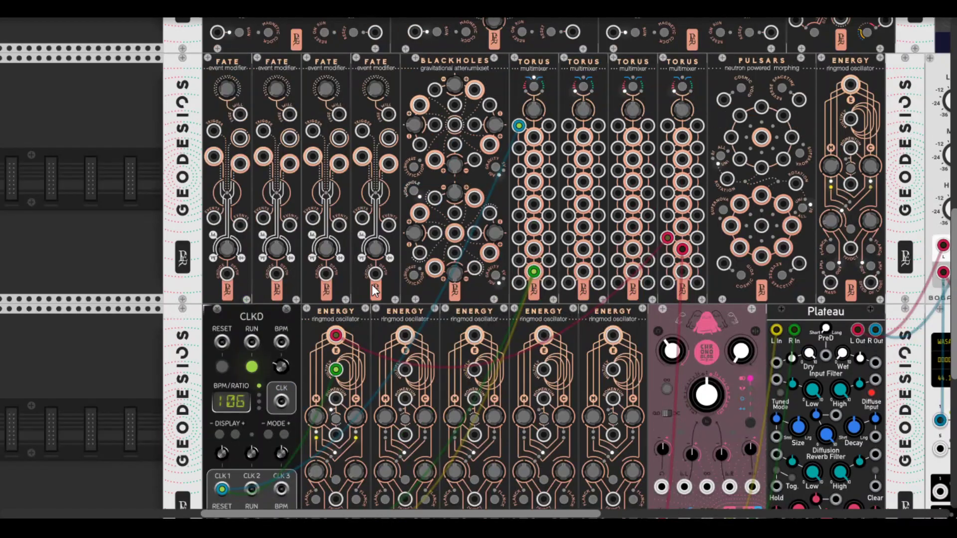
{"action": "scroll", "coordinate": [372, 286], "scroll_direction": "up", "scroll_amount": 3}
{"action": "scroll", "coordinate": [372, 288], "scroll_direction": "down", "scroll_amount": 6}
{"action": "scroll", "coordinate": [371, 288], "scroll_direction": "up", "scroll_amount": 6}
{"action": "scroll", "coordinate": [373, 292], "scroll_direction": "down", "scroll_amount": 3}
{"action": "scroll", "coordinate": [402, 331], "scroll_direction": "up", "scroll_amount": 12}
{"action": "scroll", "coordinate": [384, 283], "scroll_direction": "down", "scroll_amount": 2}
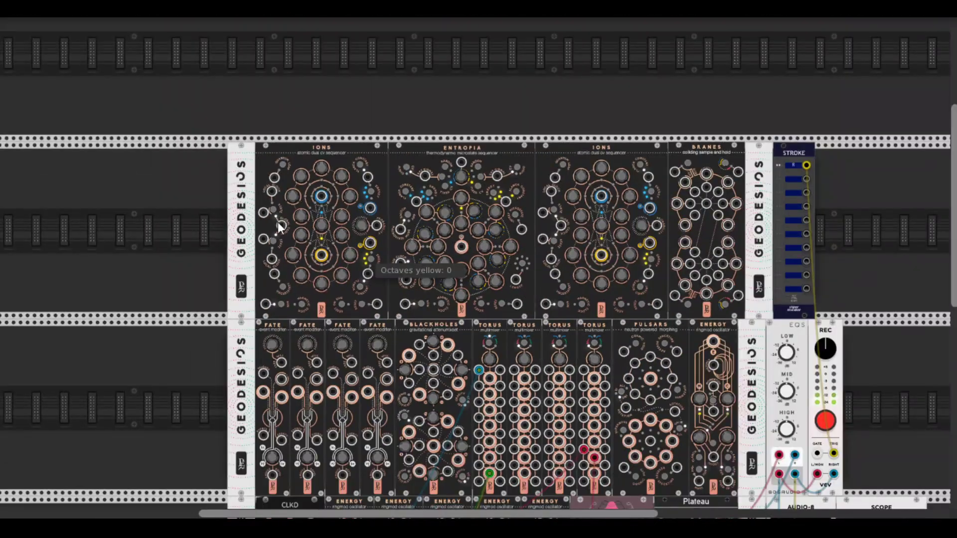
{"action": "scroll", "coordinate": [271, 201], "scroll_direction": "down", "scroll_amount": 6}
{"action": "left_click_drag", "start_coordinate": [281, 86], "coordinate": [312, 409]}
Step: Patch the first Ions' blue output to the second Energy's frequency input and that Energy's output to the fourth Torus mixer
{"action": "scroll", "coordinate": [308, 329], "scroll_direction": "up", "scroll_amount": 3}
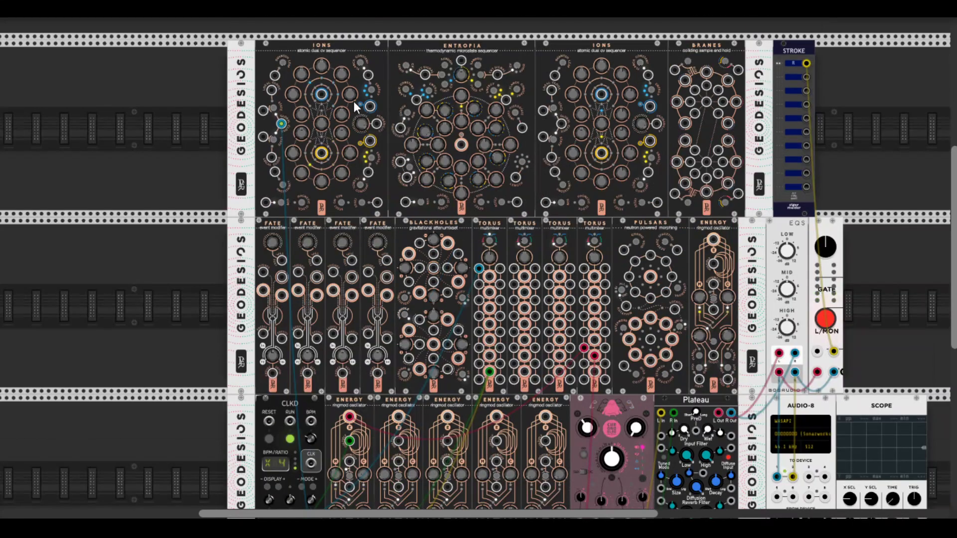
{"action": "left_click_drag", "start_coordinate": [322, 94], "coordinate": [400, 465]}
{"action": "left_click_drag", "start_coordinate": [401, 351], "coordinate": [603, 283]}
Step: Insert Blackholes between the second Energy and the fourth Torus, setting BH level 4 to about 0.135
{"action": "scroll", "coordinate": [465, 300], "scroll_direction": "up", "scroll_amount": 3}
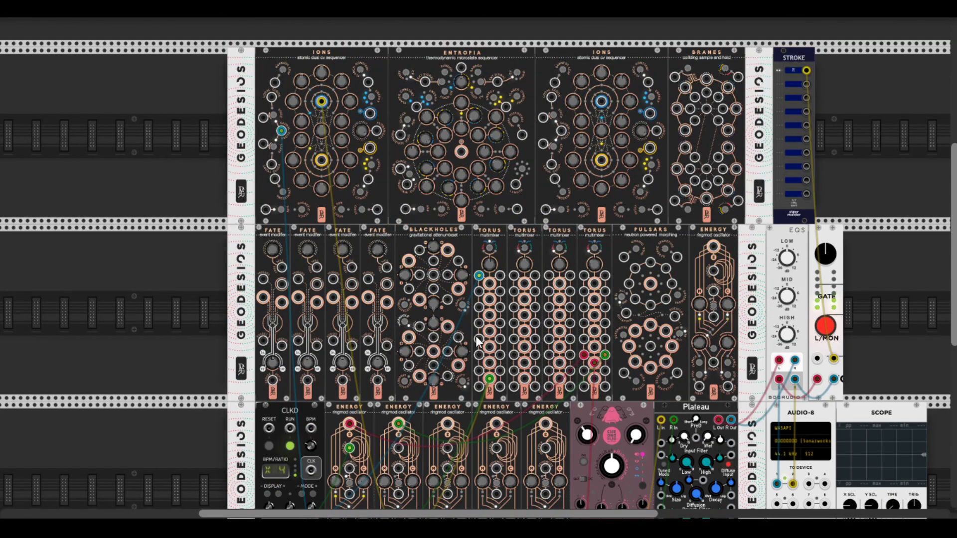
{"action": "scroll", "coordinate": [477, 342], "scroll_direction": "down", "scroll_amount": 3}
{"action": "mouse_move", "coordinate": [603, 286]}
{"action": "left_mouse_down"}
{"action": "mouse_move", "coordinate": [405, 294]}
{"action": "mouse_move", "coordinate": [503, 271]}
{"action": "mouse_move", "coordinate": [597, 281]}
{"action": "mouse_move", "coordinate": [604, 290]}
{"action": "left_mouse_up"}
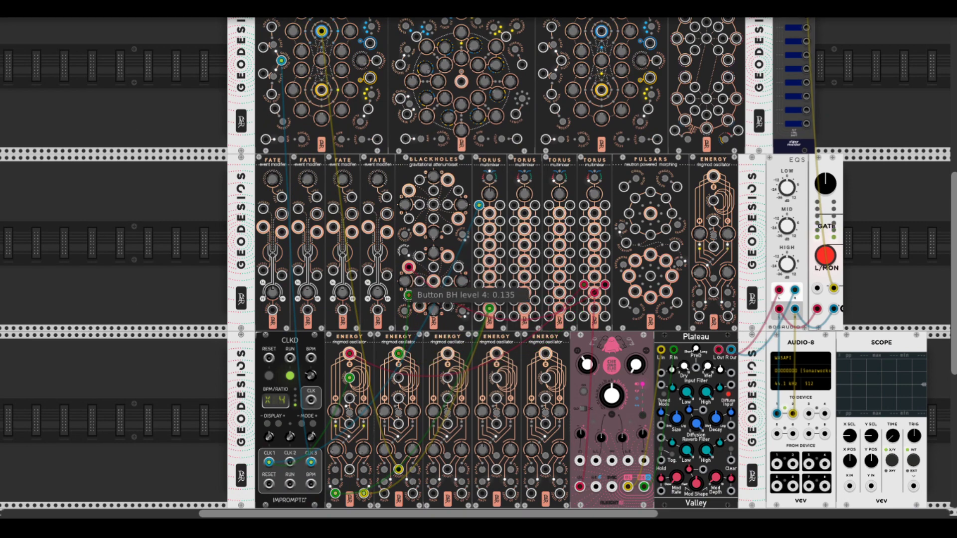
Step: Tune the blue step values of the first Ions sequencer, including step 7 blue at about 0.53
{"action": "scroll", "coordinate": [374, 174], "scroll_direction": "up", "scroll_amount": 4}
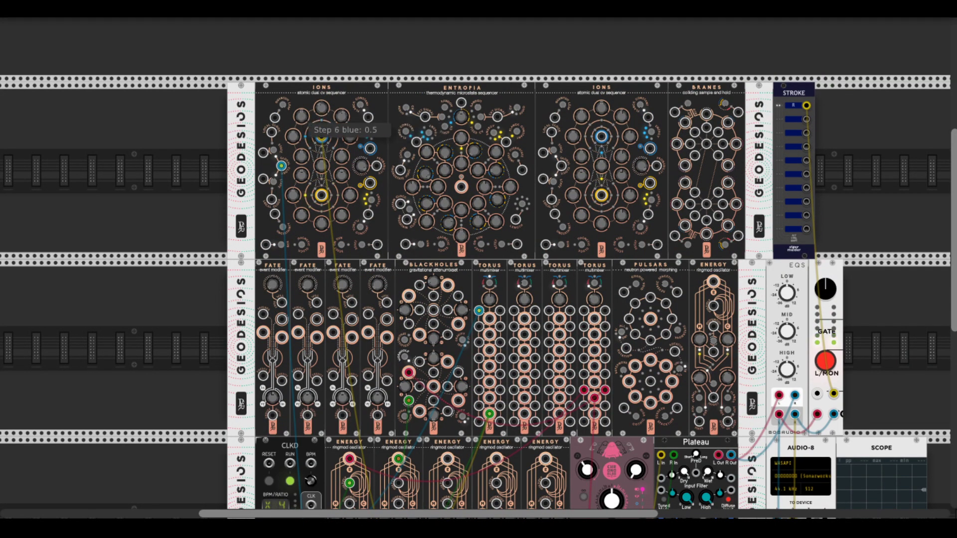
{"action": "left_click_drag", "start_coordinate": [321, 137], "coordinate": [301, 134]}
{"action": "left_click_drag", "start_coordinate": [300, 133], "coordinate": [343, 120]}
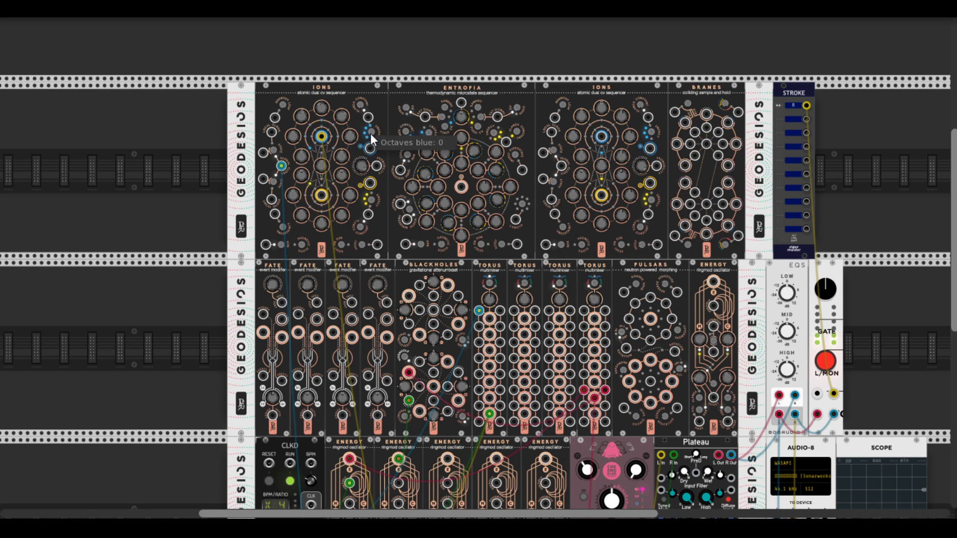
{"action": "left_click_drag", "start_coordinate": [342, 159], "coordinate": [326, 165]}
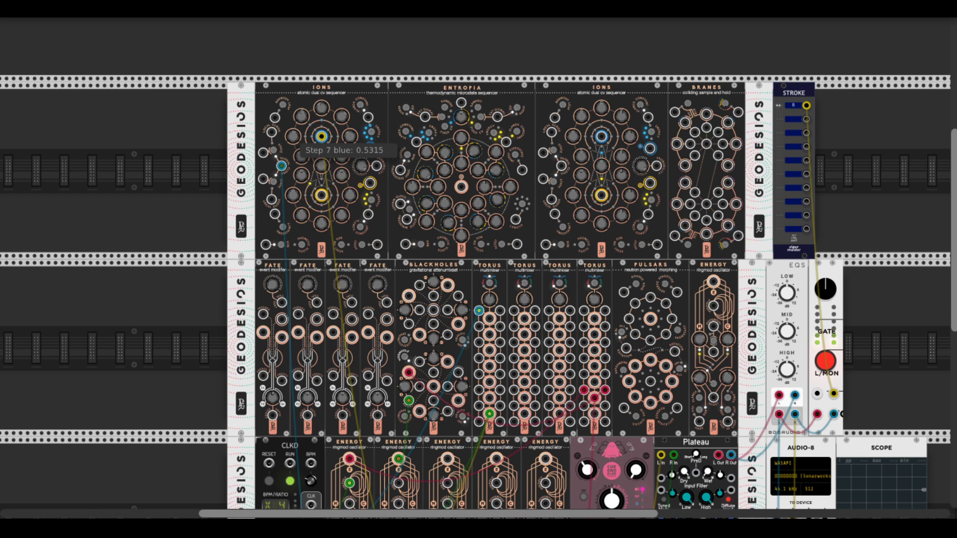
{"action": "left_click_drag", "start_coordinate": [296, 140], "coordinate": [296, 140]}
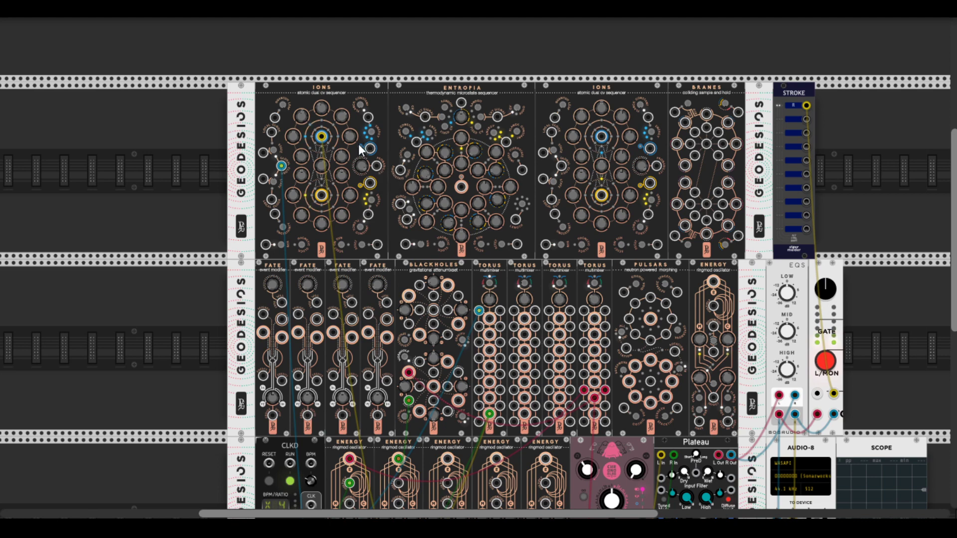
Step: Set the master clock to 115 BPM and lower the first Ions' step 5 blue value
{"action": "scroll", "coordinate": [321, 282], "scroll_direction": "down", "scroll_amount": 3}
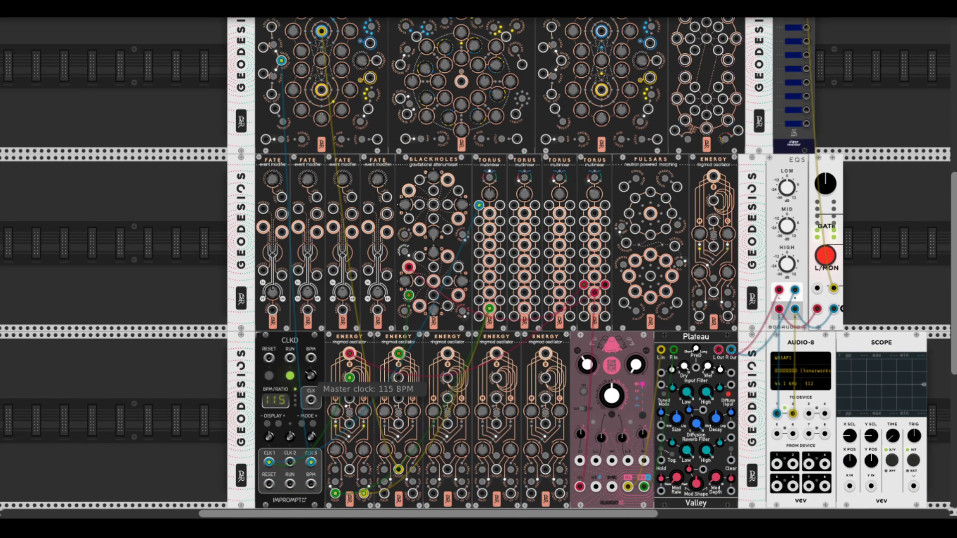
{"action": "scroll", "coordinate": [324, 88], "scroll_direction": "up", "scroll_amount": 2}
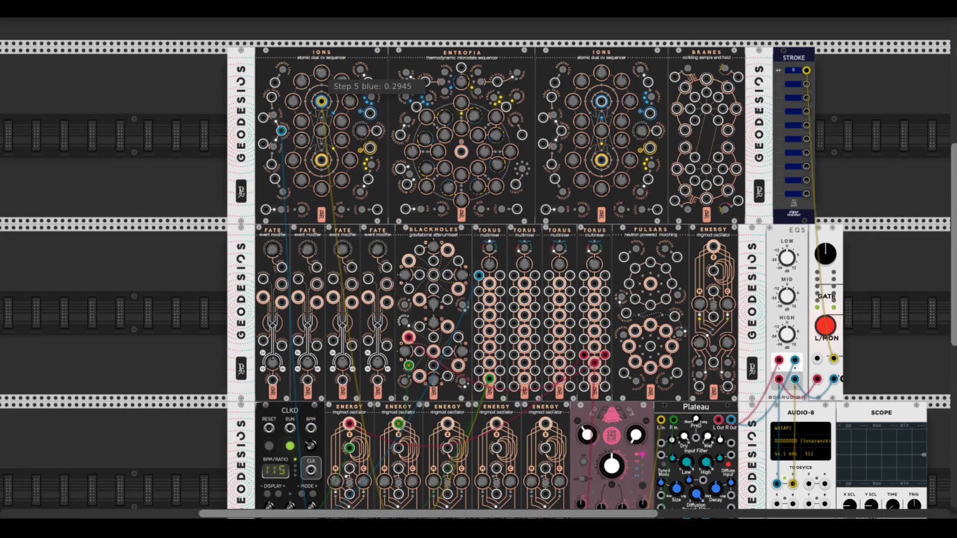
{"action": "left_click_drag", "start_coordinate": [322, 73], "coordinate": [321, 114]}
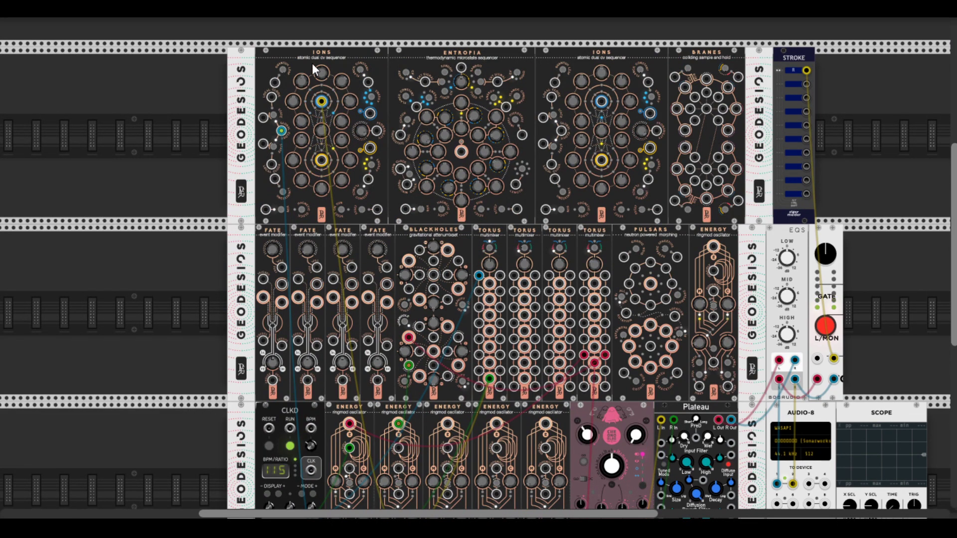
Step: Retune the second Energy oscillator by lowering its Freq M and Freq C
{"action": "scroll", "coordinate": [359, 174], "scroll_direction": "down", "scroll_amount": 6}
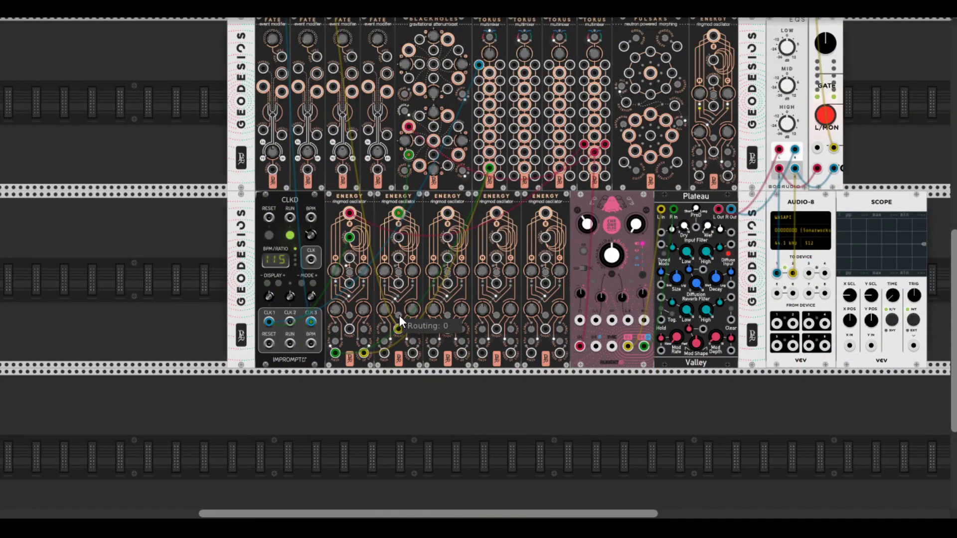
{"action": "left_click_drag", "start_coordinate": [385, 330], "coordinate": [385, 344]}
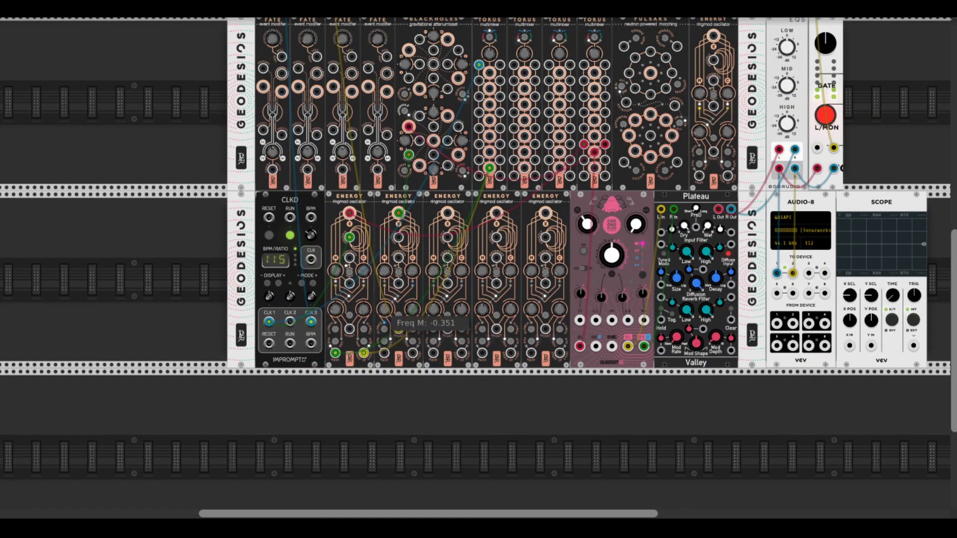
{"action": "left_click_drag", "start_coordinate": [385, 308], "coordinate": [389, 319]}
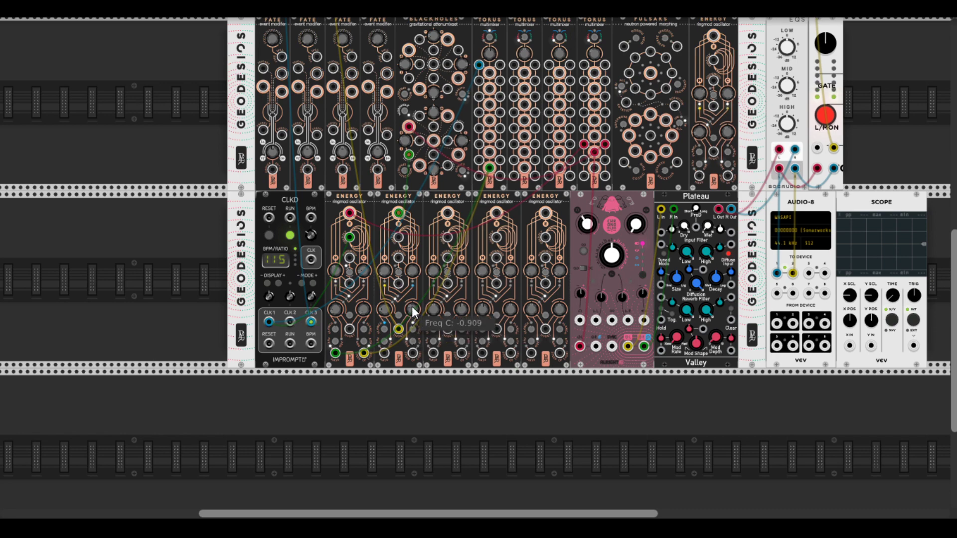
{"action": "left_click_drag", "start_coordinate": [414, 311], "coordinate": [414, 316]}
Step: Adjust the first Ions' blue sequence again, setting step 3 blue to about 0.218
{"action": "scroll", "coordinate": [366, 259], "scroll_direction": "up", "scroll_amount": 5}
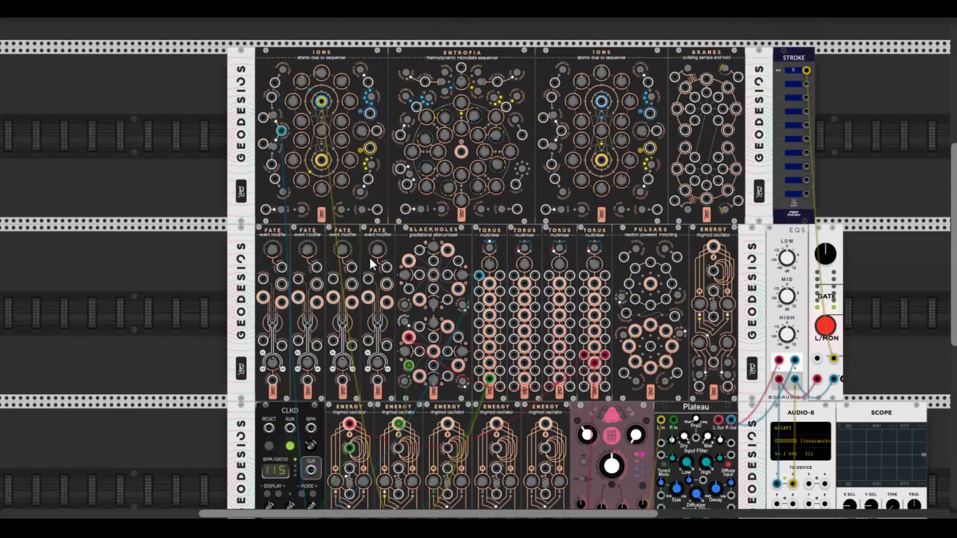
{"action": "scroll", "coordinate": [370, 258], "scroll_direction": "up", "scroll_amount": 1}
{"action": "left_click_drag", "start_coordinate": [343, 114], "coordinate": [314, 144]}
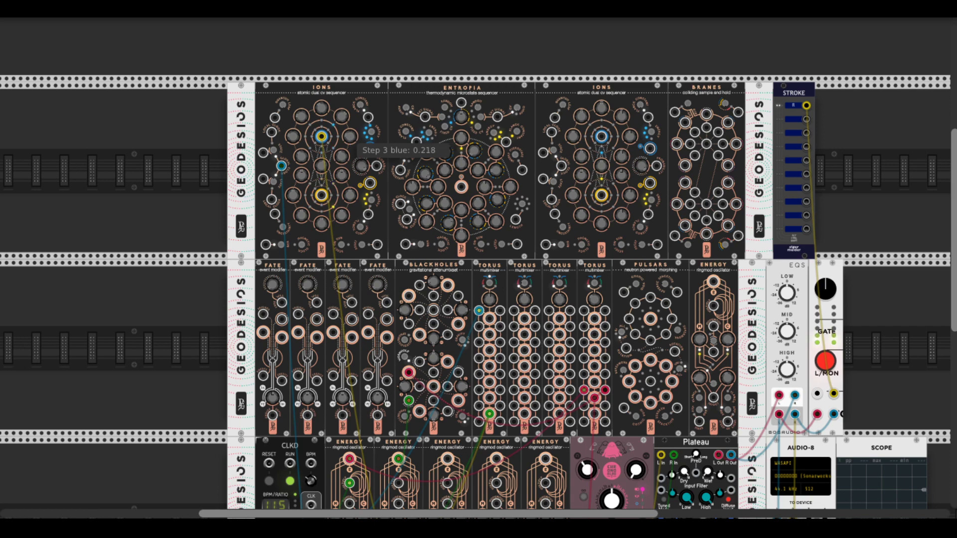
Step: Set the Clk 1 ratio to ÷2 and tune the first Ions' step 7 blue to about 0.284
{"action": "scroll", "coordinate": [352, 276], "scroll_direction": "down", "scroll_amount": 6}
{"action": "mouse_move", "coordinate": [268, 332]}
{"action": "left_mouse_down"}
{"action": "mouse_move", "coordinate": [269, 319]}
{"action": "mouse_move", "coordinate": [269, 329]}
{"action": "left_mouse_up"}
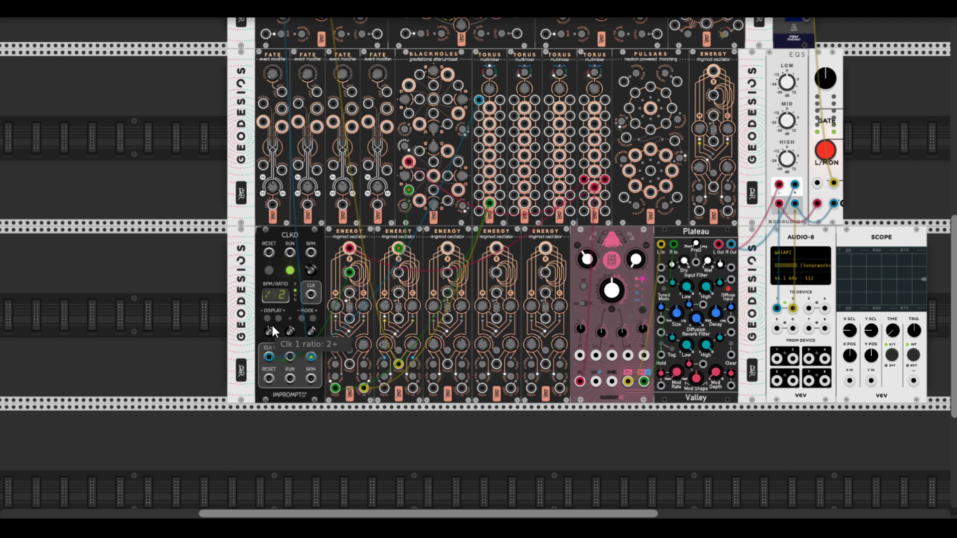
{"action": "scroll", "coordinate": [223, 222], "scroll_direction": "up", "scroll_amount": 5}
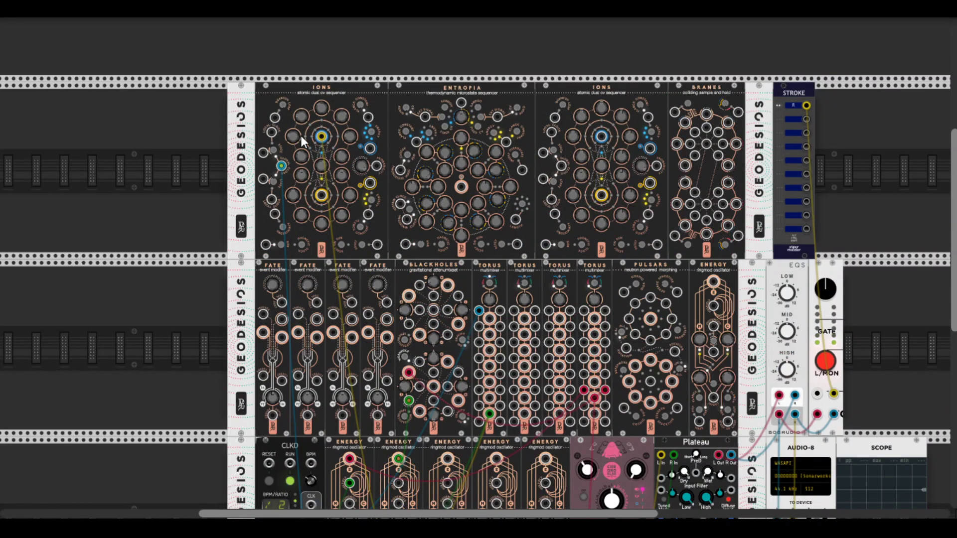
{"action": "mouse_move", "coordinate": [292, 136]}
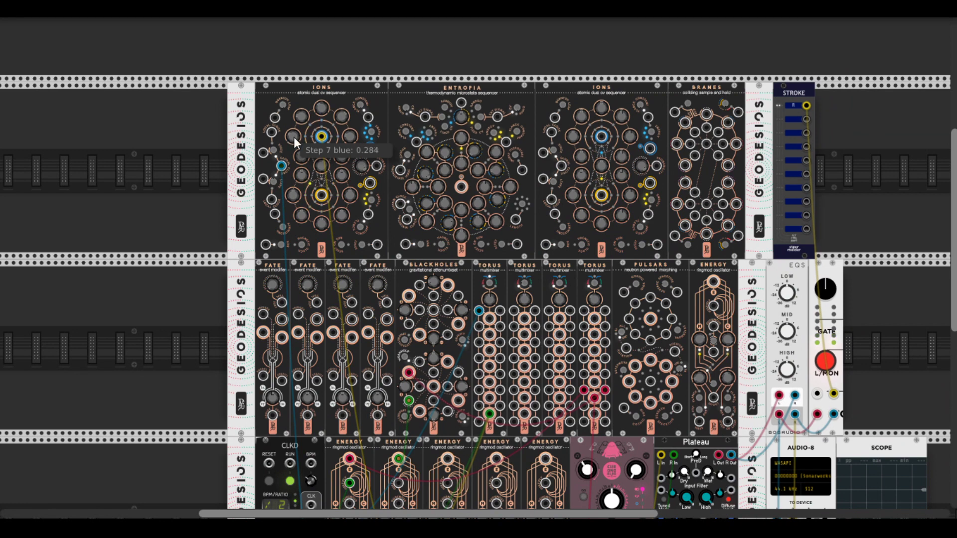
{"action": "mouse_move", "coordinate": [352, 139]}
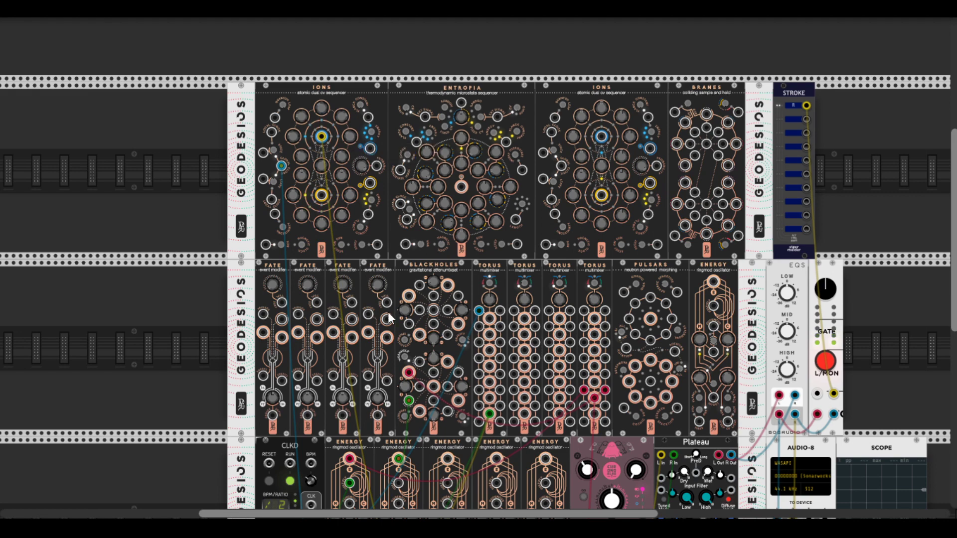
Step: Adjust the second Energy oscillator's Freq C and patch the first Ions' yellow sequence output into that oscillator
{"action": "scroll", "coordinate": [388, 319], "scroll_direction": "down", "scroll_amount": 5}
{"action": "mouse_move", "coordinate": [416, 351]}
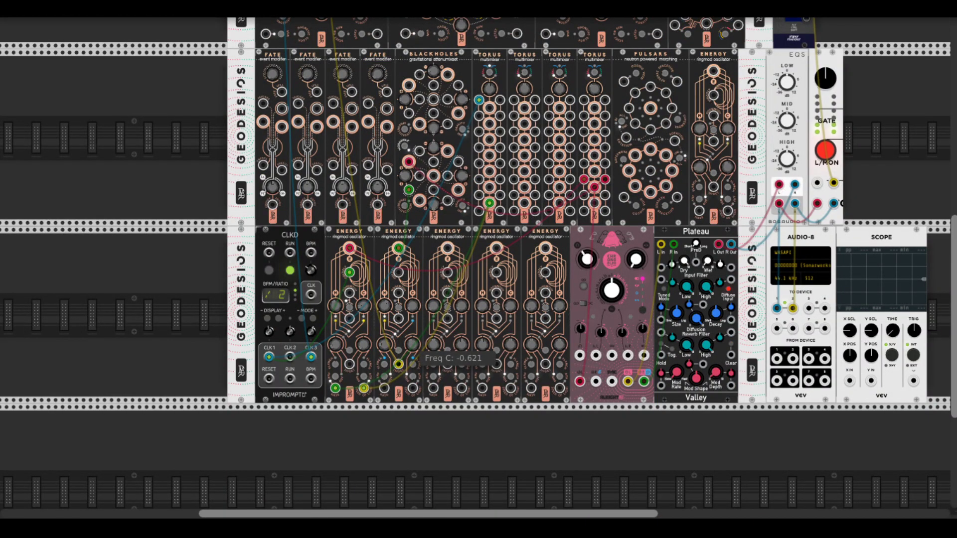
{"action": "mouse_move", "coordinate": [414, 342]}
{"action": "left_mouse_down"}
{"action": "mouse_move", "coordinate": [415, 324]}
{"action": "mouse_move", "coordinate": [415, 334]}
{"action": "left_mouse_up"}
{"action": "scroll", "coordinate": [411, 387], "scroll_direction": "up", "scroll_amount": 10}
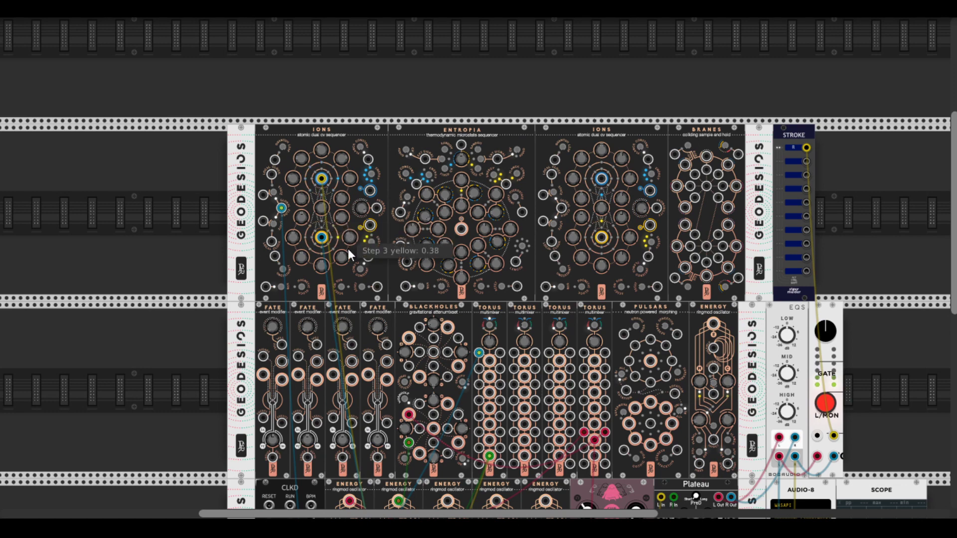
{"action": "scroll", "coordinate": [375, 262], "scroll_direction": "down", "scroll_amount": 10}
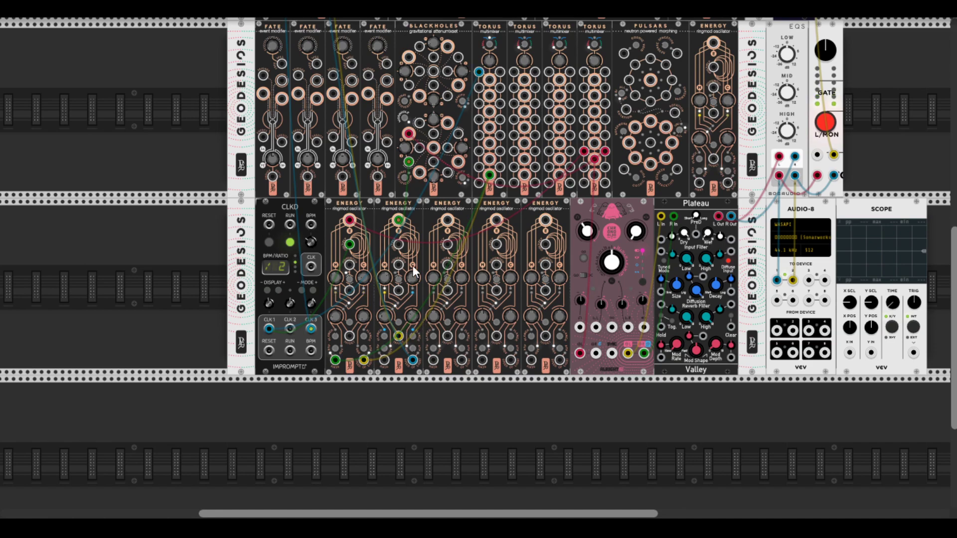
Step: Tune the first Ions' yellow step values, including step 7 yellow at about 0.659
{"action": "scroll", "coordinate": [413, 265], "scroll_direction": "up", "scroll_amount": 5}
{"action": "scroll", "coordinate": [398, 249], "scroll_direction": "up", "scroll_amount": 5}
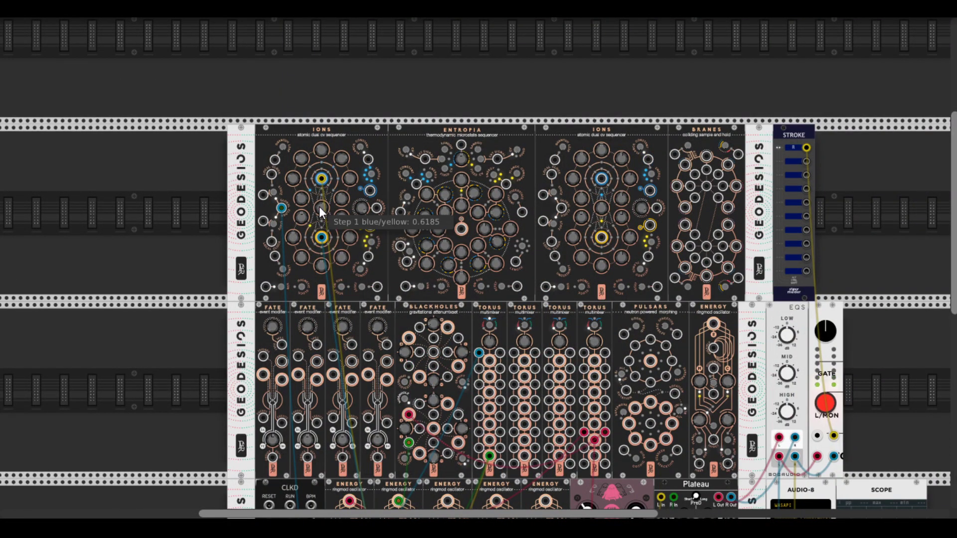
{"action": "left_click_drag", "start_coordinate": [305, 220], "coordinate": [305, 199]}
{"action": "left_click_drag", "start_coordinate": [295, 237], "coordinate": [294, 224]}
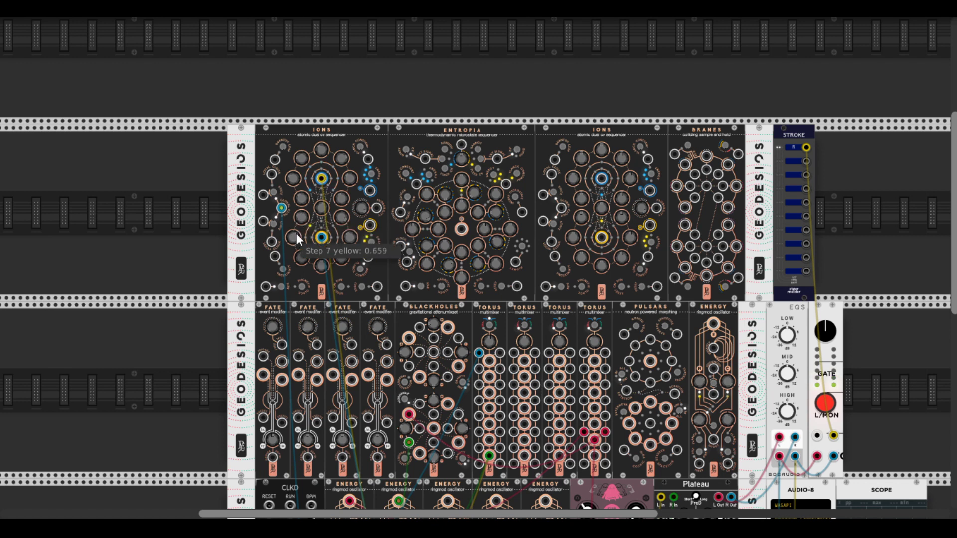
{"action": "left_click_drag", "start_coordinate": [302, 260], "coordinate": [342, 254]}
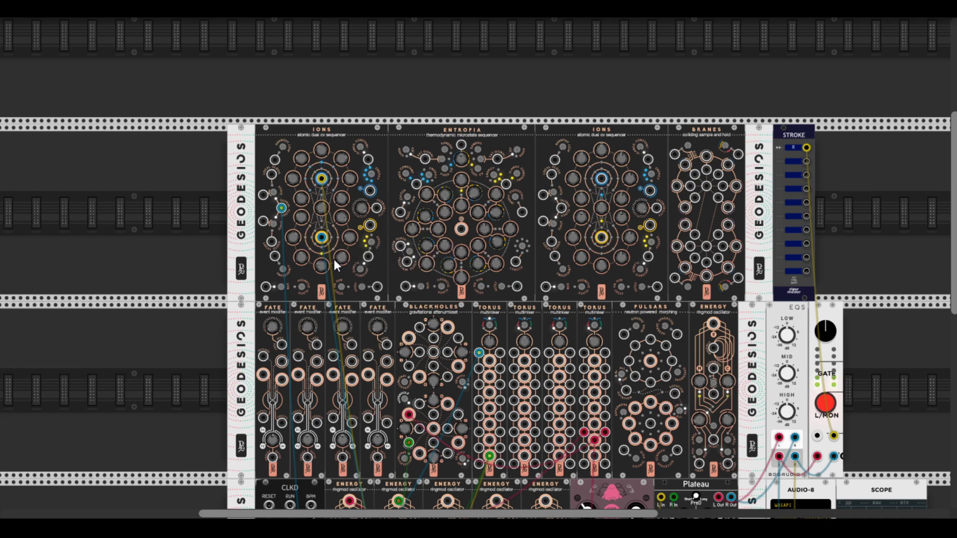
Step: Retune the second Energy oscillator's Freq C to about 0.198
{"action": "scroll", "coordinate": [334, 259], "scroll_direction": "down", "scroll_amount": 5}
{"action": "scroll", "coordinate": [334, 259], "scroll_direction": "down", "scroll_amount": 3}
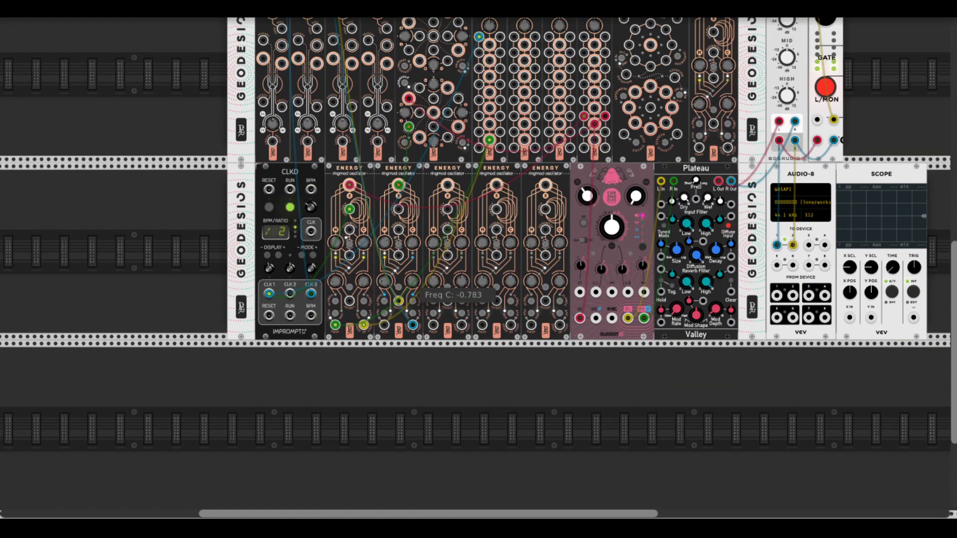
{"action": "left_click_drag", "start_coordinate": [413, 281], "coordinate": [412, 312]}
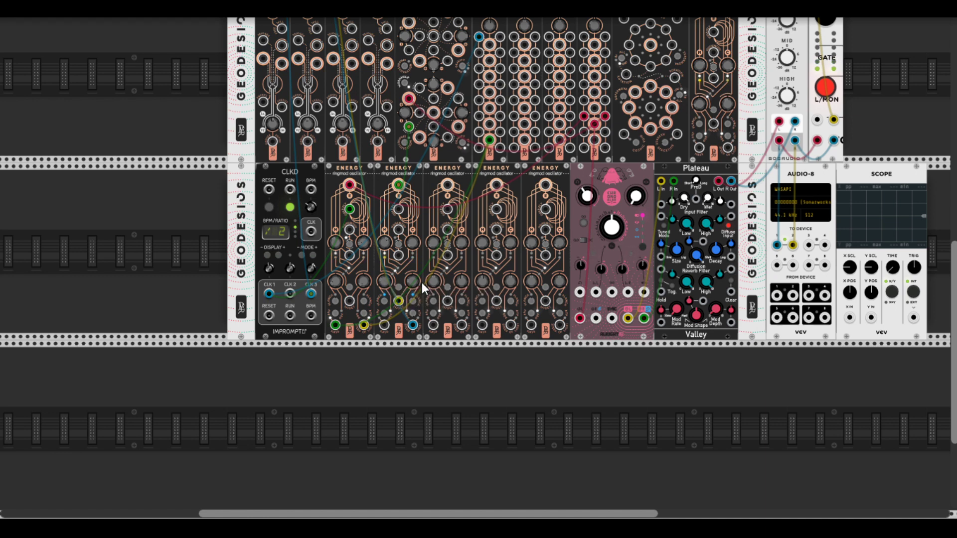
{"action": "left_click_drag", "start_coordinate": [412, 280], "coordinate": [412, 274]}
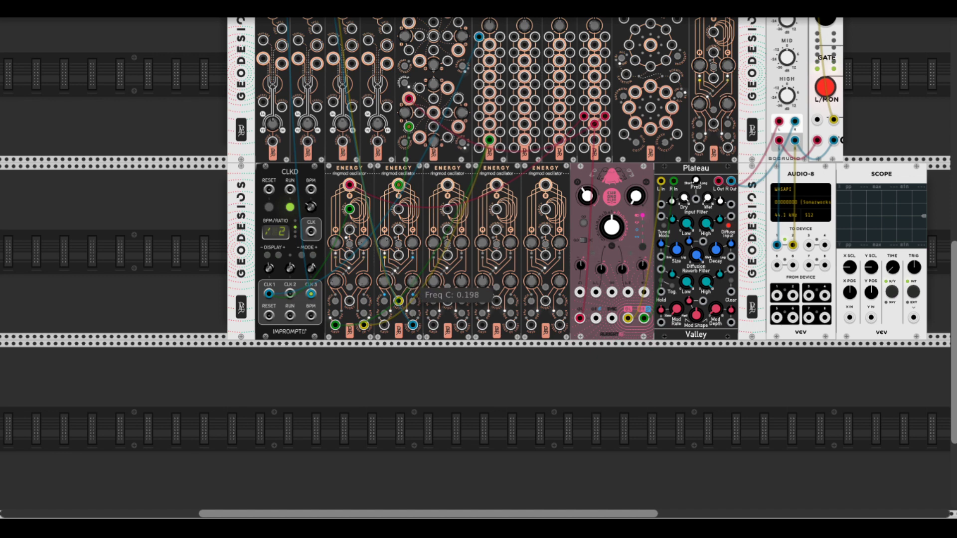
Step: Rework the first Ions' yellow sequence, with step 6 yellow at about 0.6995, and adjust its step 4 blue value
{"action": "scroll", "coordinate": [401, 236], "scroll_direction": "up", "scroll_amount": 5}
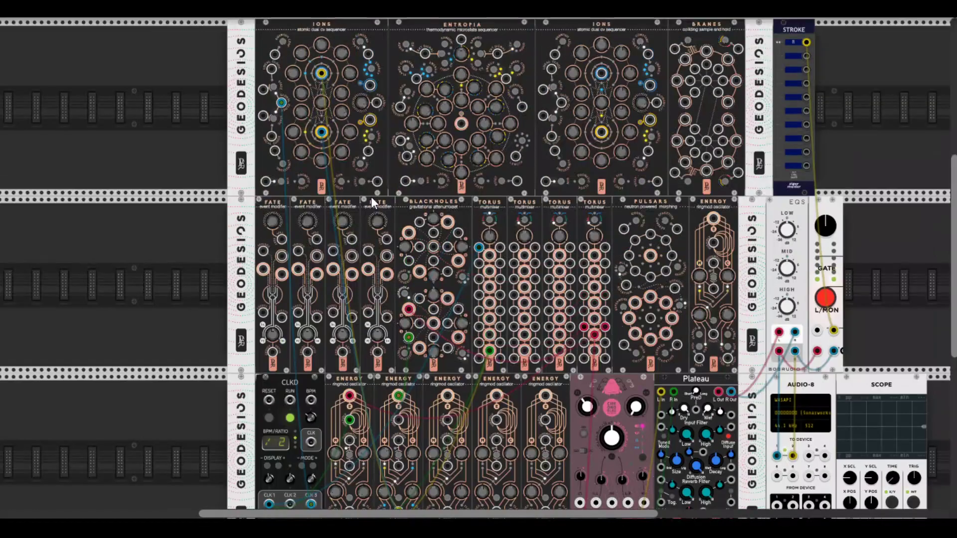
{"action": "scroll", "coordinate": [371, 196], "scroll_direction": "down", "scroll_amount": 5}
{"action": "scroll", "coordinate": [423, 310], "scroll_direction": "up", "scroll_amount": 5}
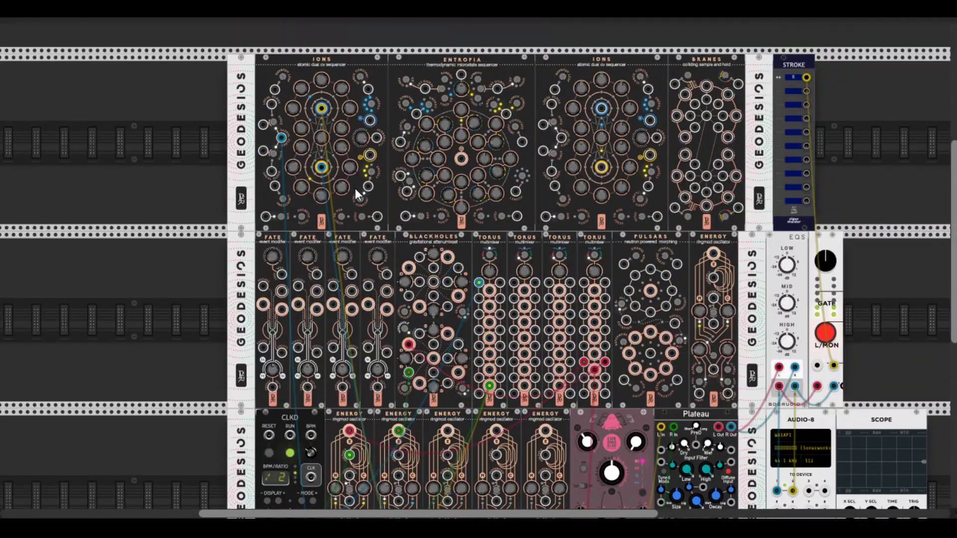
{"action": "left_click_drag", "start_coordinate": [342, 186], "coordinate": [321, 199]}
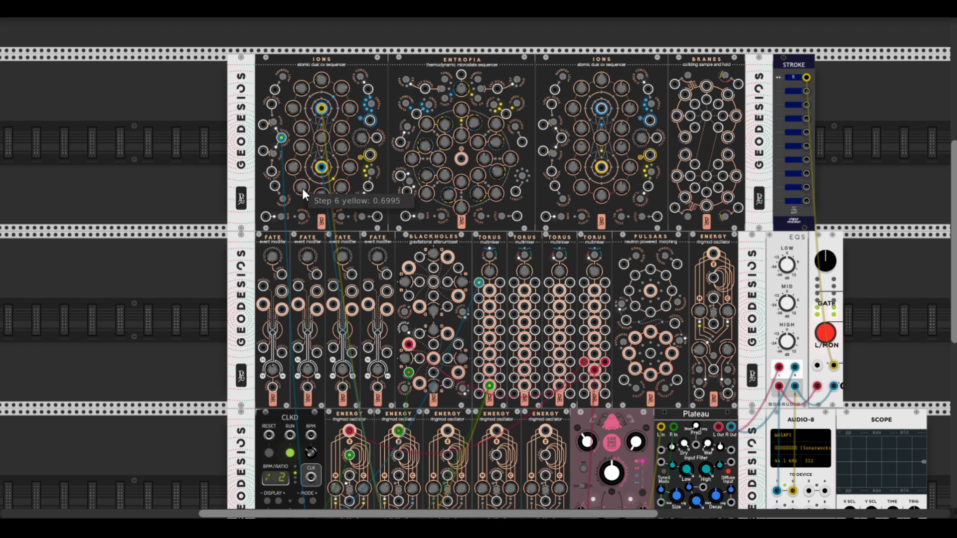
{"action": "left_click_drag", "start_coordinate": [294, 169], "coordinate": [293, 171]}
{"action": "left_click_drag", "start_coordinate": [301, 147], "coordinate": [301, 148]}
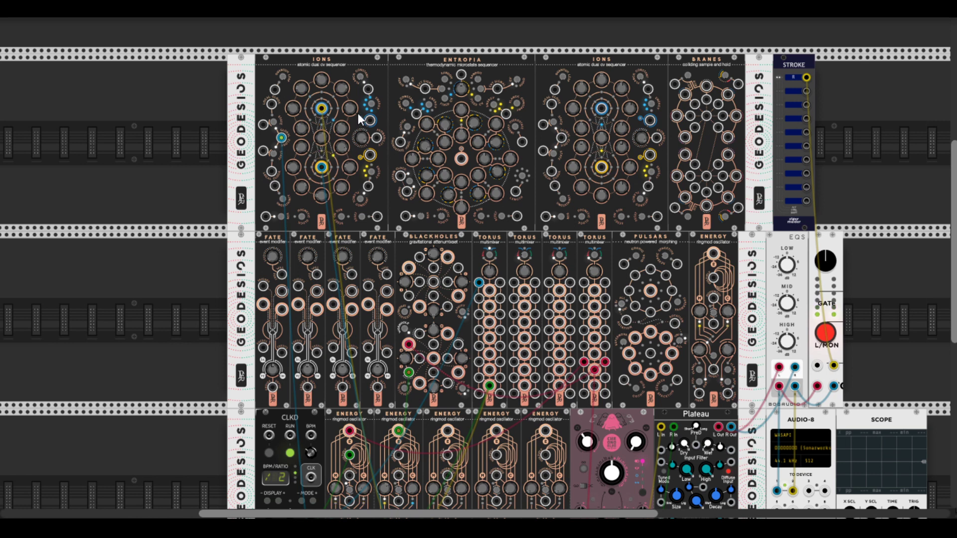
{"action": "left_click_drag", "start_coordinate": [348, 99], "coordinate": [347, 101]}
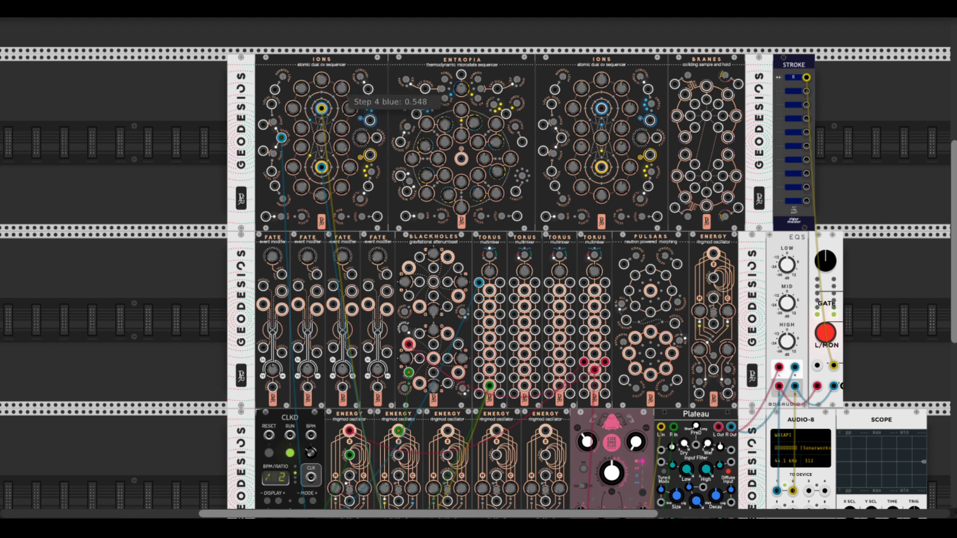
{"action": "left_click_drag", "start_coordinate": [347, 100], "coordinate": [348, 110]}
Step: Adjust the first Energy oscillator's carrier momentum and patch the clock's CLK 3 output into the second Energy oscillator
{"action": "scroll", "coordinate": [399, 195], "scroll_direction": "down", "scroll_amount": 5}
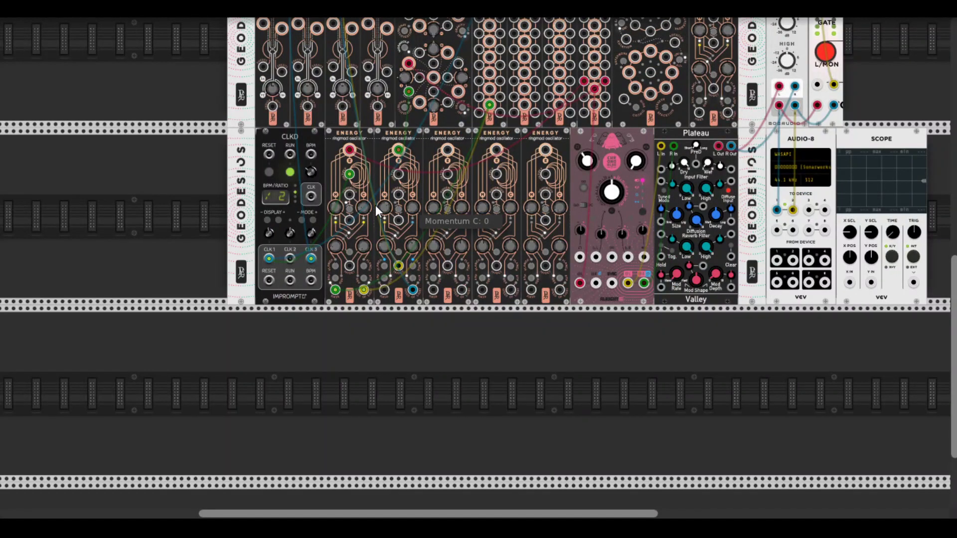
{"action": "mouse_move", "coordinate": [363, 207]}
{"action": "left_mouse_down"}
{"action": "mouse_move", "coordinate": [332, 210]}
{"action": "mouse_move", "coordinate": [363, 208]}
{"action": "left_mouse_up"}
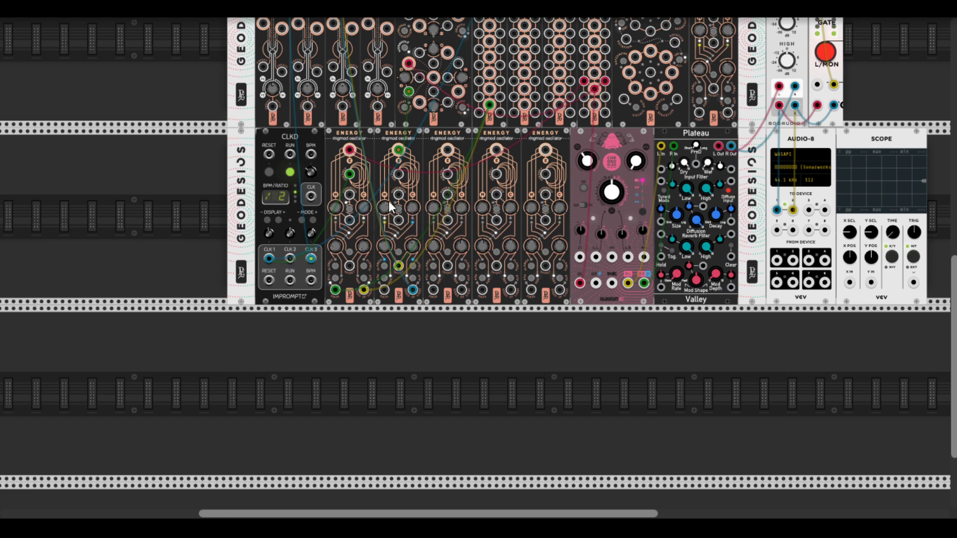
{"action": "left_click_drag", "start_coordinate": [399, 174], "coordinate": [310, 257]}
Step: Sync the delay module to the master clock output and set its R Delay Time CV to 27%
{"action": "scroll", "coordinate": [421, 265], "scroll_direction": "up", "scroll_amount": 3}
{"action": "mouse_move", "coordinate": [635, 231]}
{"action": "left_mouse_down"}
{"action": "mouse_move", "coordinate": [635, 170]}
{"action": "mouse_move", "coordinate": [635, 215]}
{"action": "left_mouse_up"}
{"action": "left_click_drag", "start_coordinate": [611, 354], "coordinate": [343, 271]}
{"action": "left_click_drag", "start_coordinate": [282, 256], "coordinate": [310, 267]}
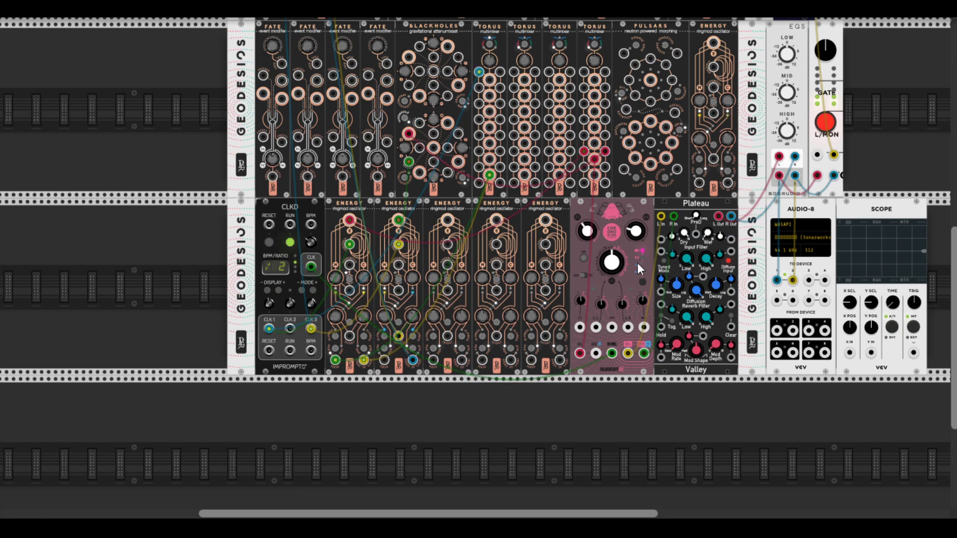
{"action": "left_click_drag", "start_coordinate": [622, 304], "coordinate": [622, 293]}
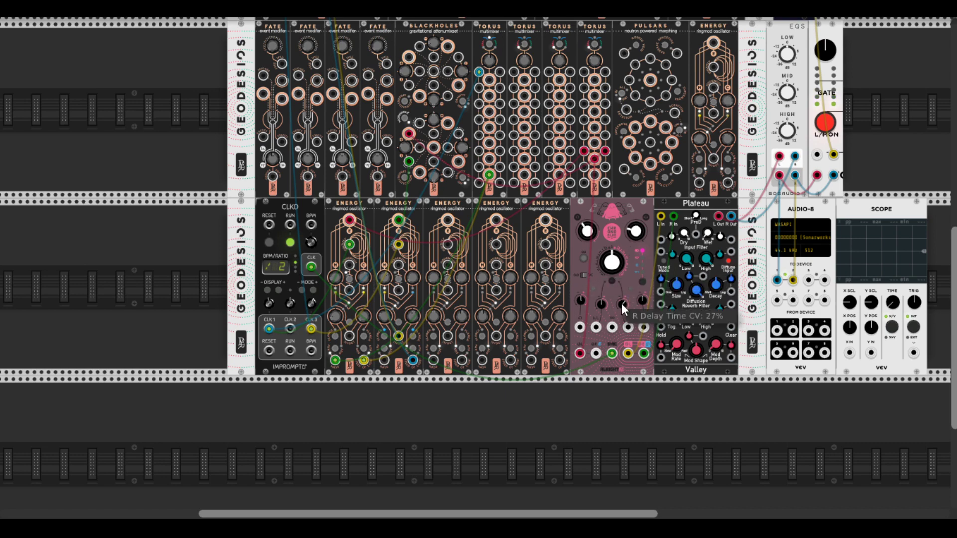
Step: Adjust Plateau's Dry and Wet levels and the delay module's mix
{"action": "scroll", "coordinate": [630, 299], "scroll_direction": "up", "scroll_amount": 3}
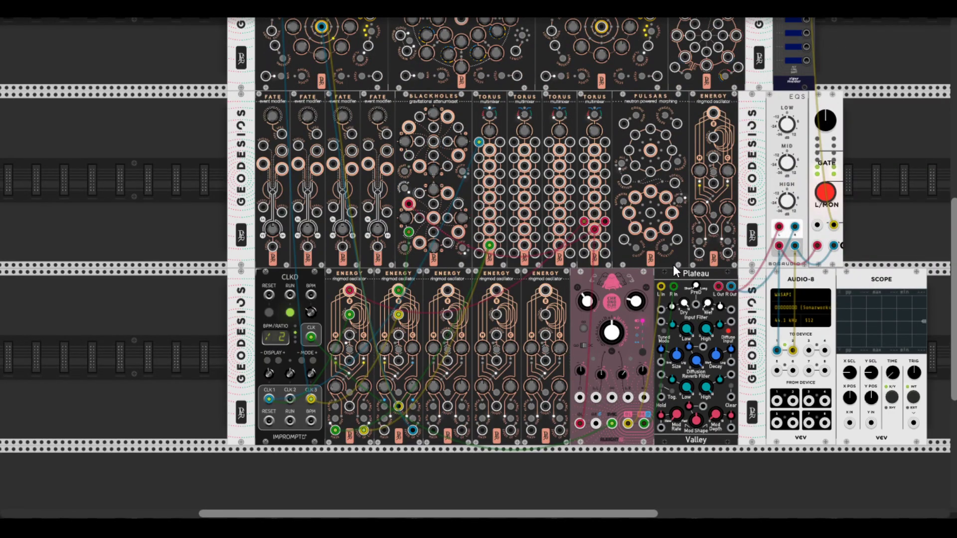
{"action": "left_click_drag", "start_coordinate": [684, 304], "coordinate": [636, 299]}
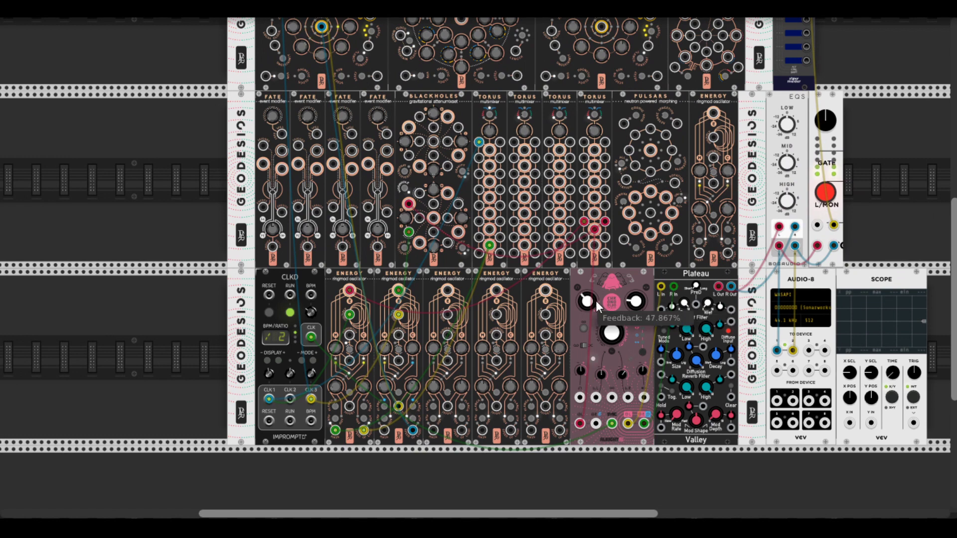
{"action": "left_click_drag", "start_coordinate": [708, 303], "coordinate": [708, 304]}
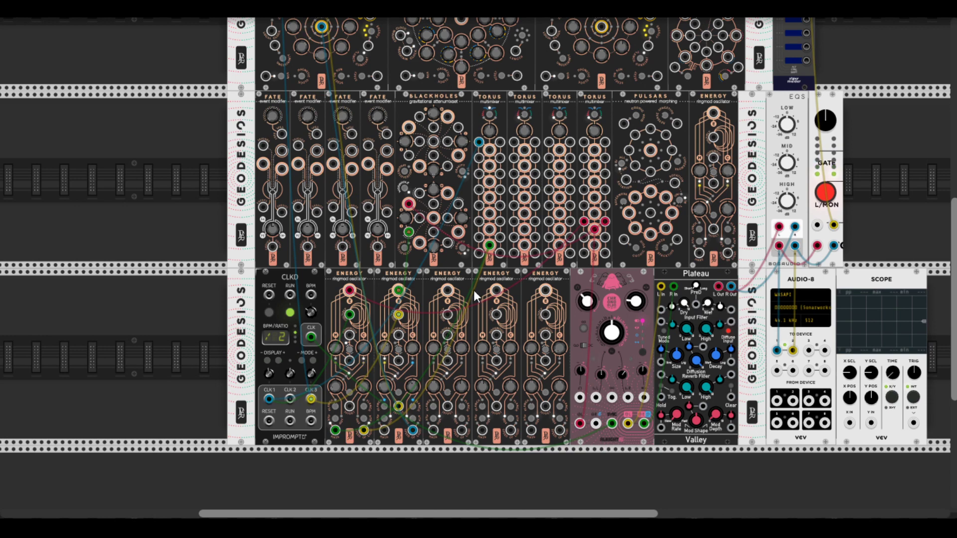
Step: Clock Entropia from CLK 2 at a 1.5 ratio and connect the clock's Reset output to Entropia and the first Ions
{"action": "scroll", "coordinate": [423, 310], "scroll_direction": "up", "scroll_amount": 5}
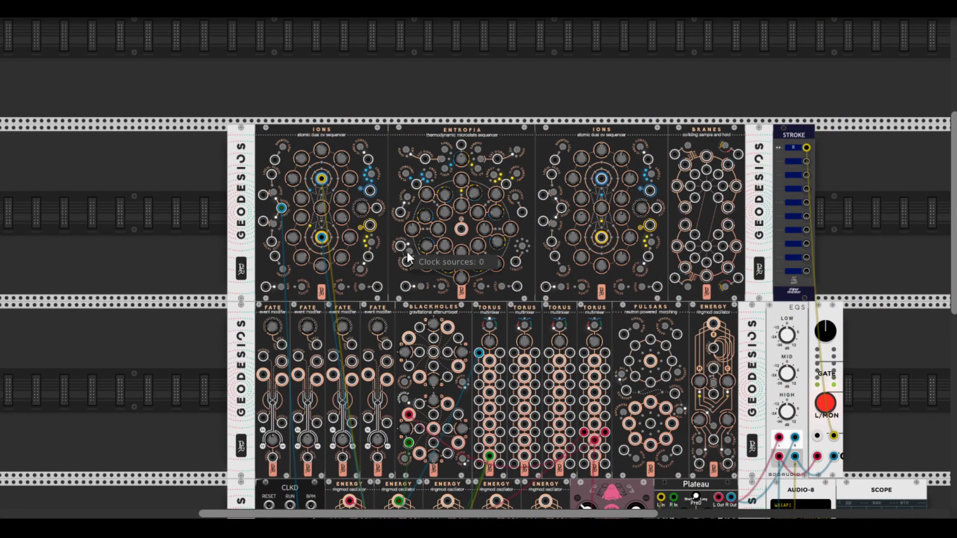
{"action": "left_click_drag", "start_coordinate": [401, 247], "coordinate": [290, 410]}
{"action": "scroll", "coordinate": [394, 319], "scroll_direction": "down", "scroll_amount": 4}
{"action": "scroll", "coordinate": [464, 237], "scroll_direction": "up", "scroll_amount": 2}
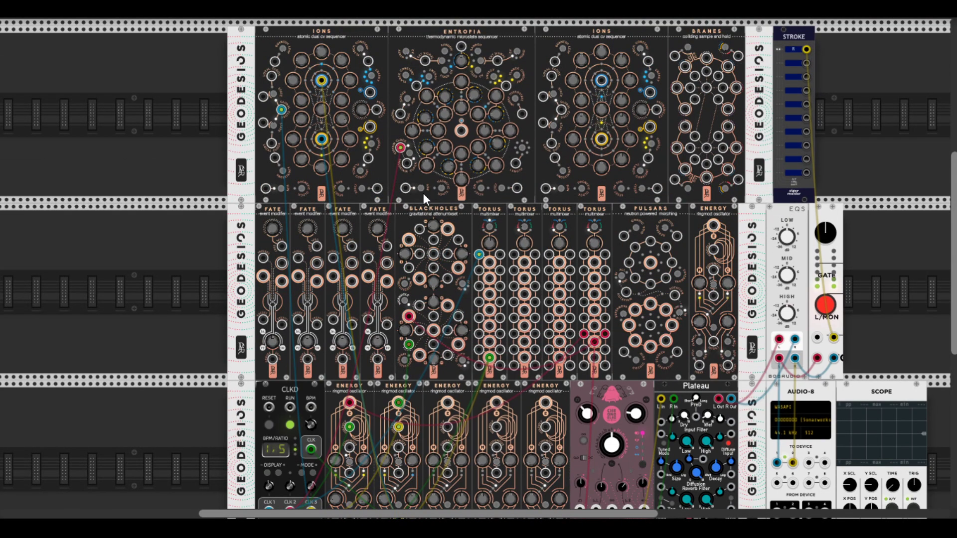
{"action": "left_click_drag", "start_coordinate": [517, 189], "coordinate": [268, 449]}
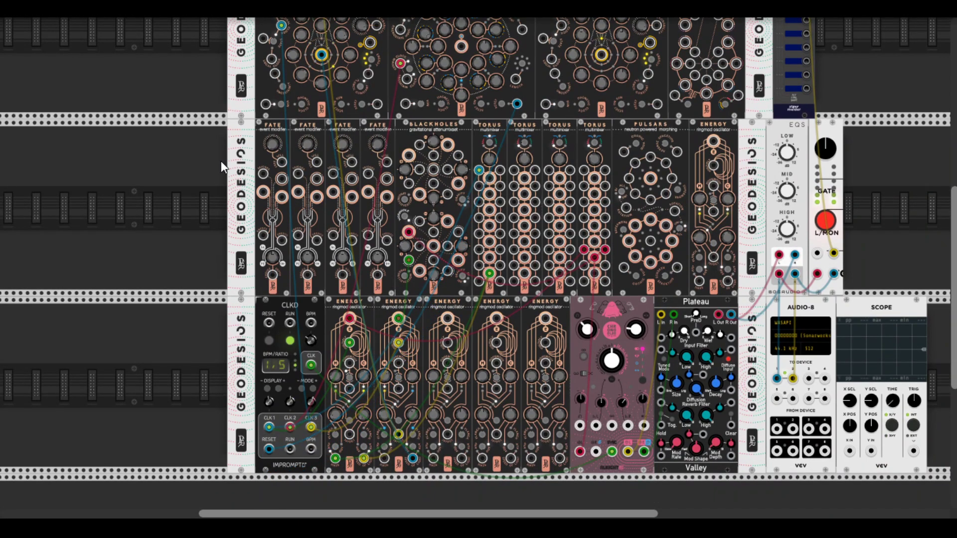
{"action": "left_click_drag", "start_coordinate": [376, 104], "coordinate": [269, 449]}
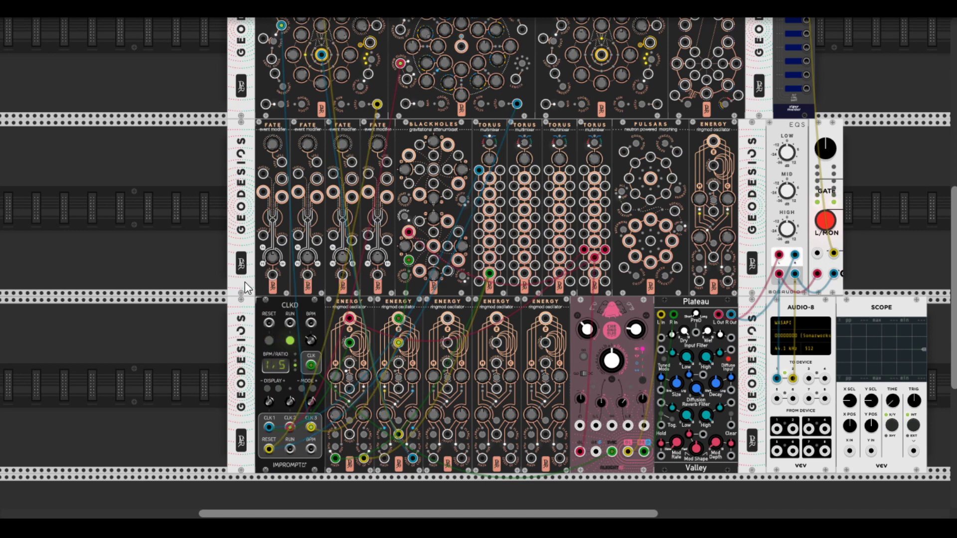
Step: Patch Entropia's output into the third Energy oscillator and route that oscillator through Blackholes into the fourth Torus mixer
{"action": "scroll", "coordinate": [429, 119], "scroll_direction": "up", "scroll_amount": 3}
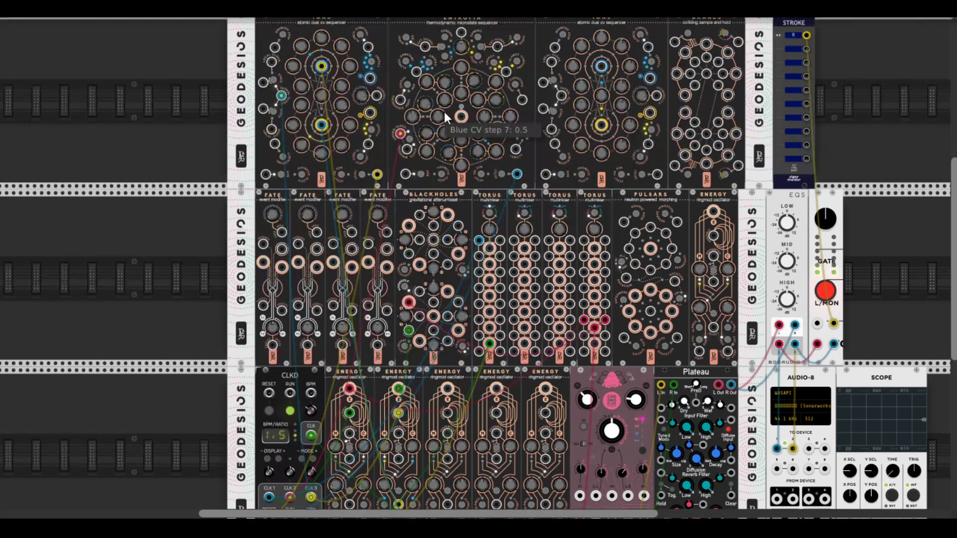
{"action": "scroll", "coordinate": [462, 223], "scroll_direction": "down", "scroll_amount": 3}
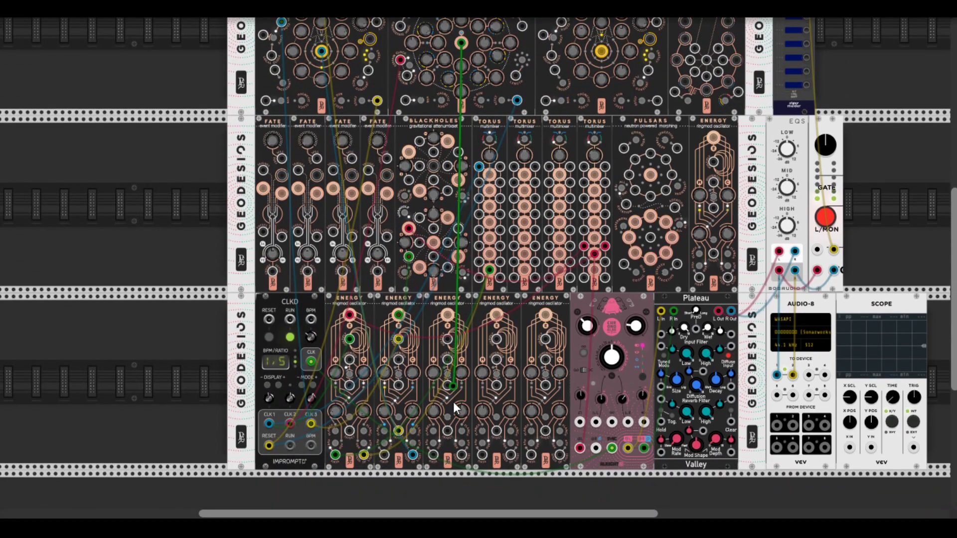
{"action": "left_click_drag", "start_coordinate": [447, 315], "coordinate": [605, 262]}
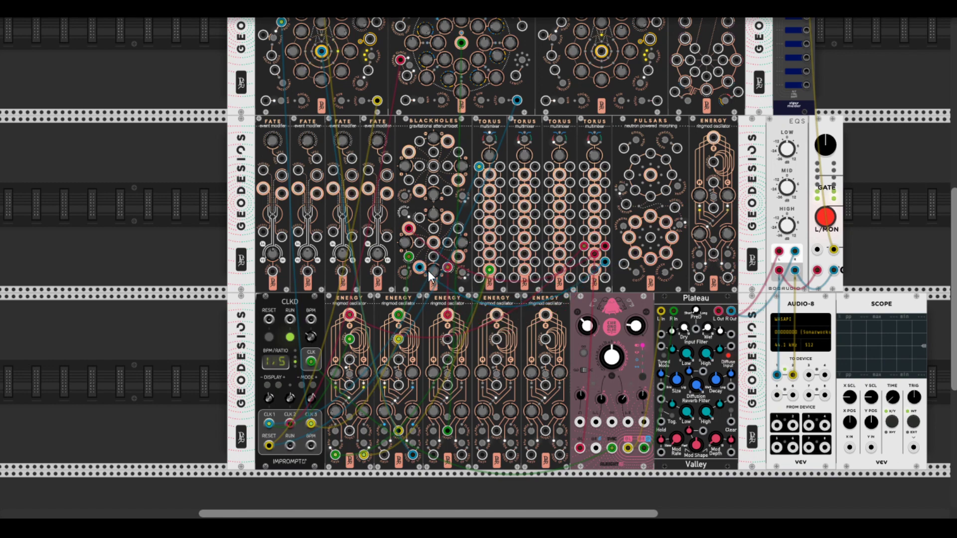
Step: Set the third Energy oscillator's volume with Blackholes' BH level 3
{"action": "left_click_drag", "start_coordinate": [434, 271], "coordinate": [434, 255]}
{"action": "mouse_move", "coordinate": [595, 141]}
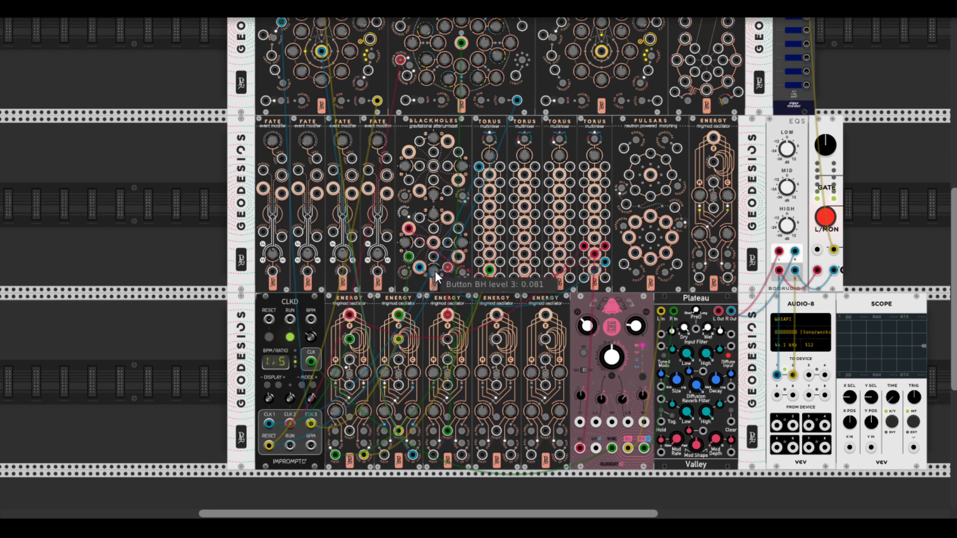
{"action": "left_click_drag", "start_coordinate": [433, 270], "coordinate": [433, 225]}
{"action": "mouse_move", "coordinate": [594, 165]}
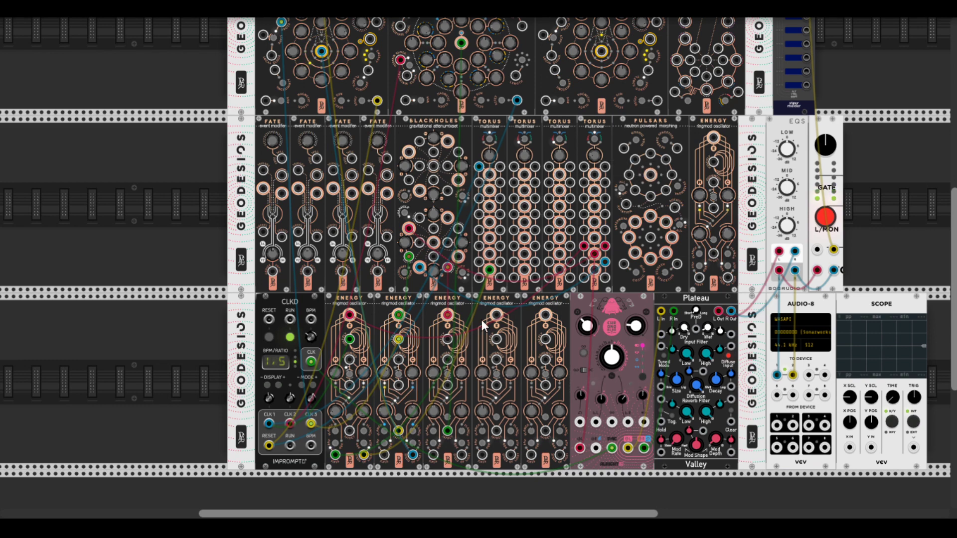
{"action": "scroll", "coordinate": [471, 323], "scroll_direction": "up", "scroll_amount": 4}
{"action": "scroll", "coordinate": [493, 279], "scroll_direction": "down", "scroll_amount": 3}
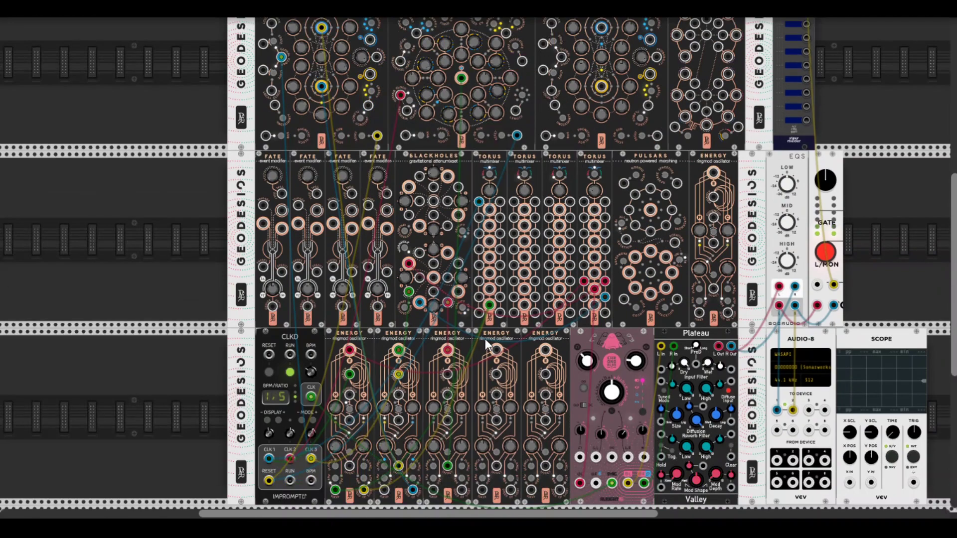
Step: Tune Entropia's second step by adjusting its probability and setting its Yellow CV to 0.5915
{"action": "scroll", "coordinate": [466, 309], "scroll_direction": "up", "scroll_amount": 3}
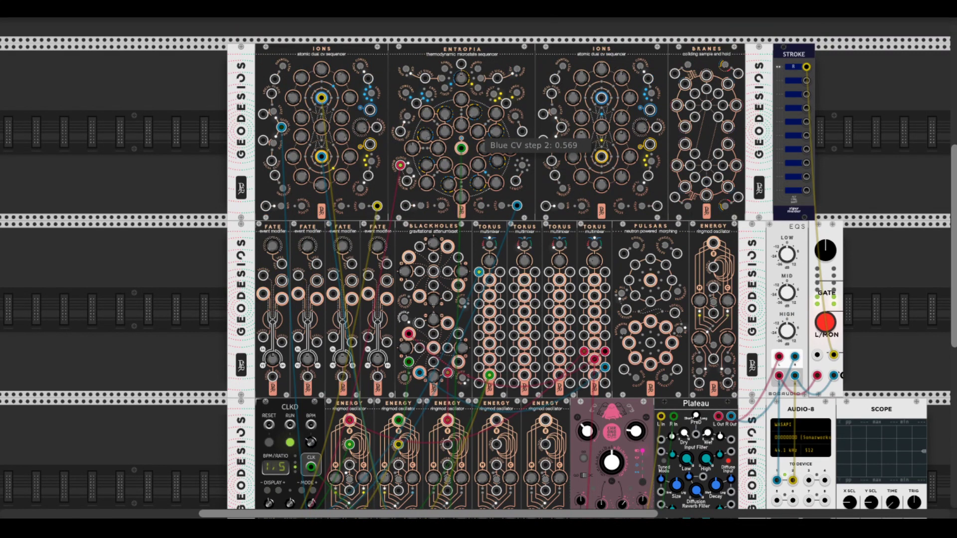
{"action": "mouse_move", "coordinate": [522, 167]}
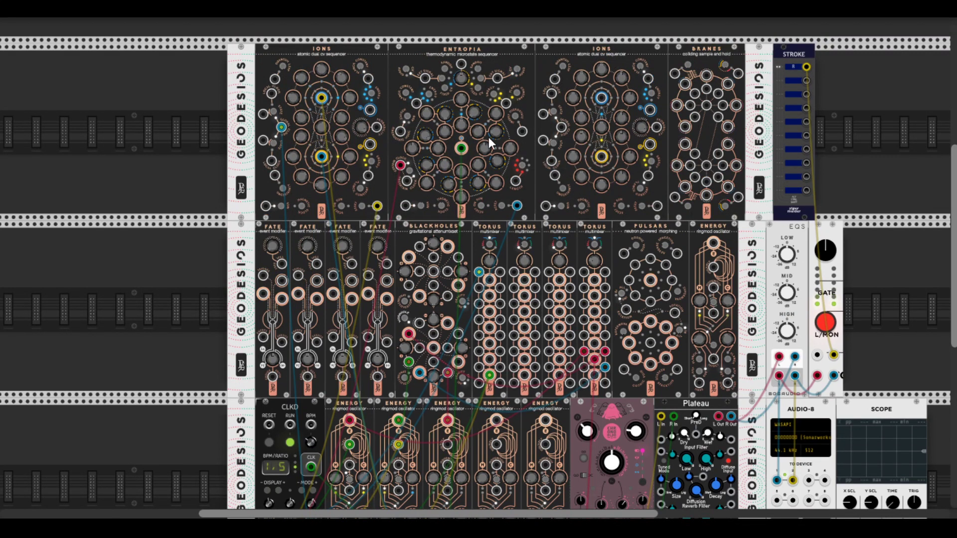
{"action": "mouse_move", "coordinate": [478, 134]}
{"action": "left_click_drag", "start_coordinate": [478, 134], "coordinate": [484, 153]}
{"action": "left_click_drag", "start_coordinate": [498, 133], "coordinate": [496, 138]}
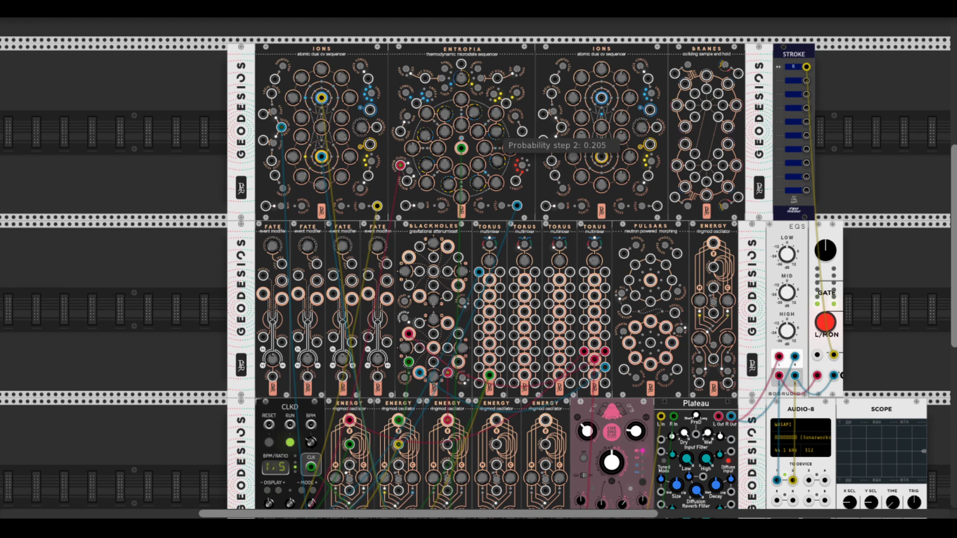
{"action": "left_click_drag", "start_coordinate": [498, 113], "coordinate": [498, 112]}
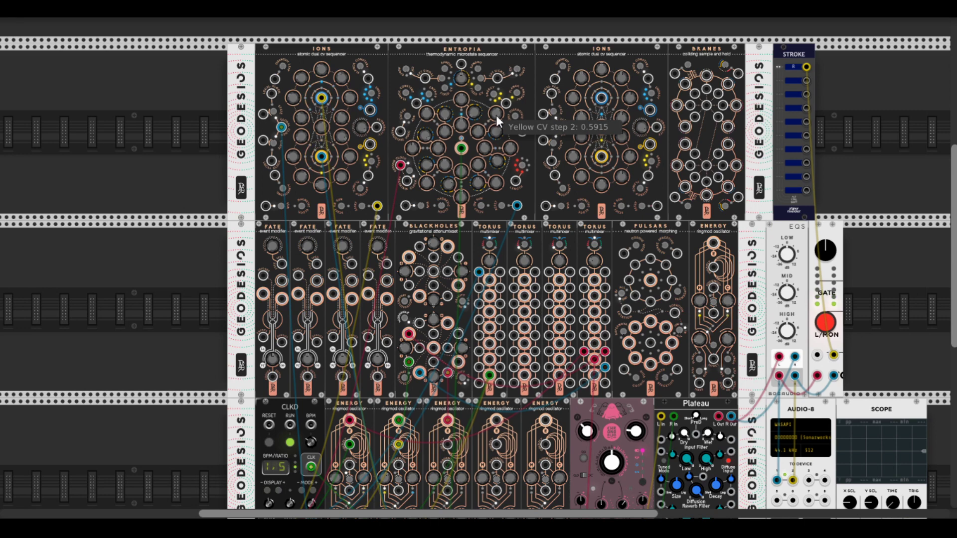
{"action": "left_click_drag", "start_coordinate": [494, 131], "coordinate": [495, 127]}
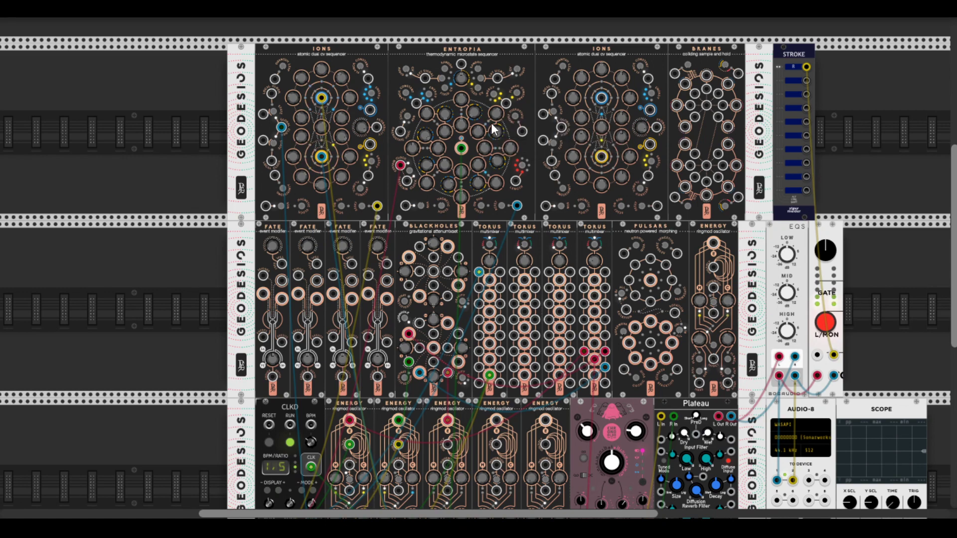
{"action": "mouse_move", "coordinate": [492, 131]}
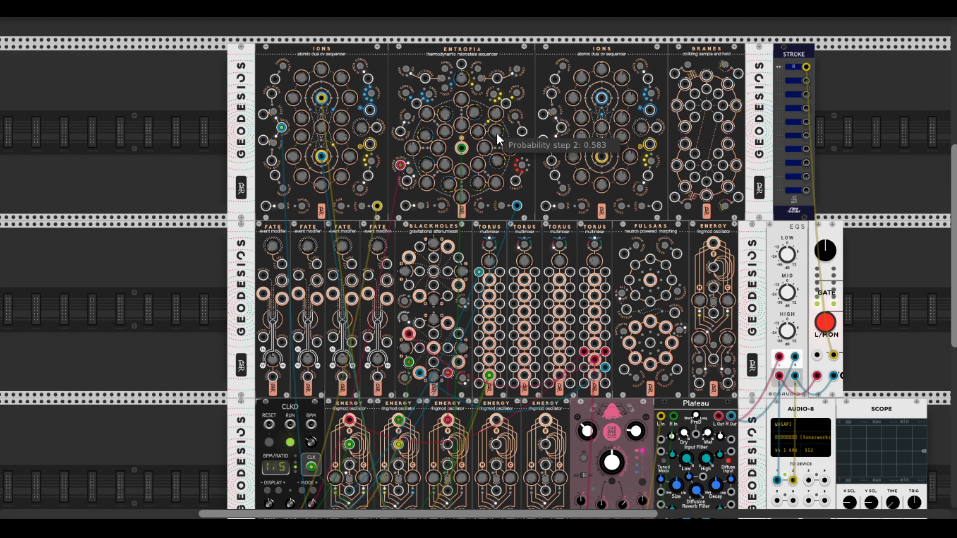
{"action": "left_click_drag", "start_coordinate": [498, 134], "coordinate": [497, 132]}
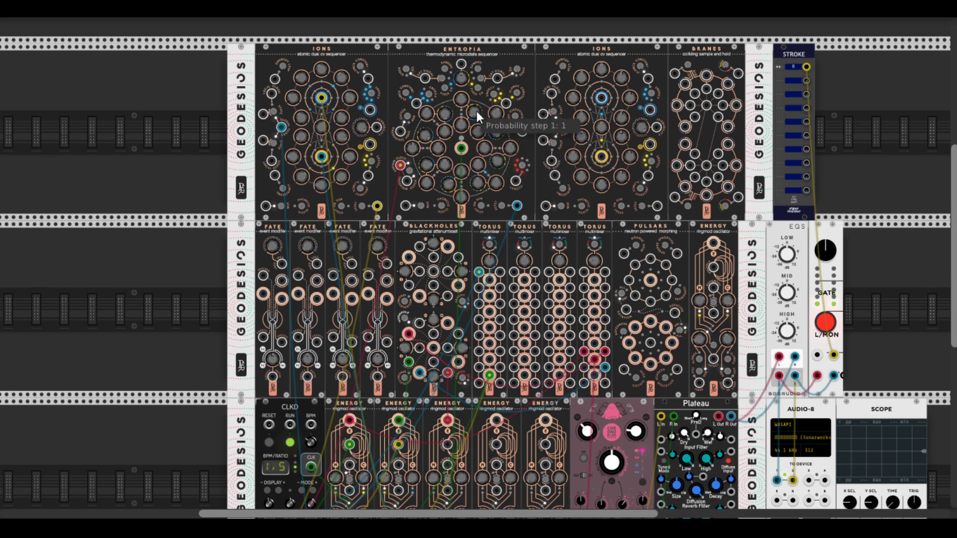
Step: Adjust Entropia's global probability
{"action": "left_click_drag", "start_coordinate": [462, 82], "coordinate": [462, 70]}
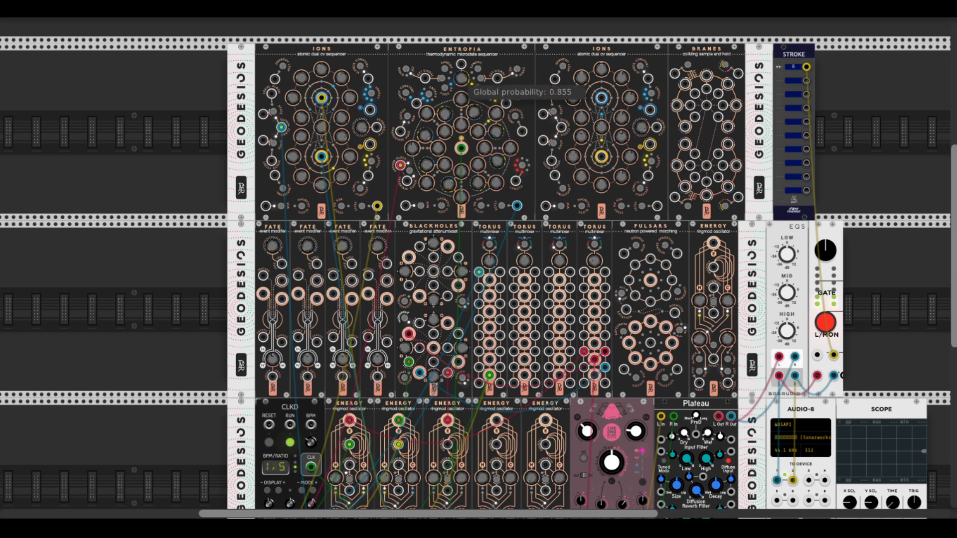
{"action": "left_click_drag", "start_coordinate": [462, 75], "coordinate": [462, 82]}
{"action": "left_click_drag", "start_coordinate": [462, 82], "coordinate": [462, 82]}
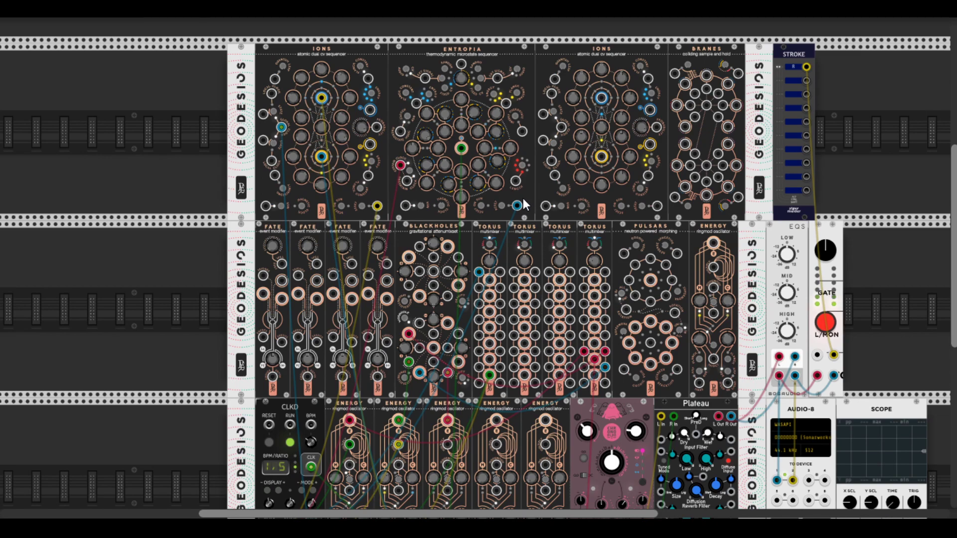
Step: Connect the clock's CLK 3 output to the first trigger input of Branes
{"action": "scroll", "coordinate": [523, 204], "scroll_direction": "down", "scroll_amount": 4}
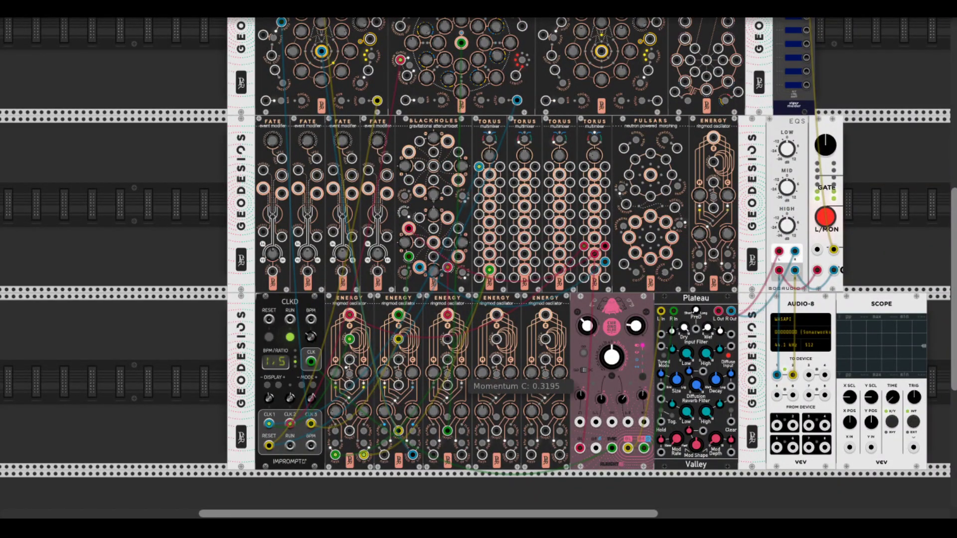
{"action": "scroll", "coordinate": [461, 361], "scroll_direction": "up", "scroll_amount": 4}
{"action": "scroll", "coordinate": [495, 248], "scroll_direction": "up", "scroll_amount": 1}
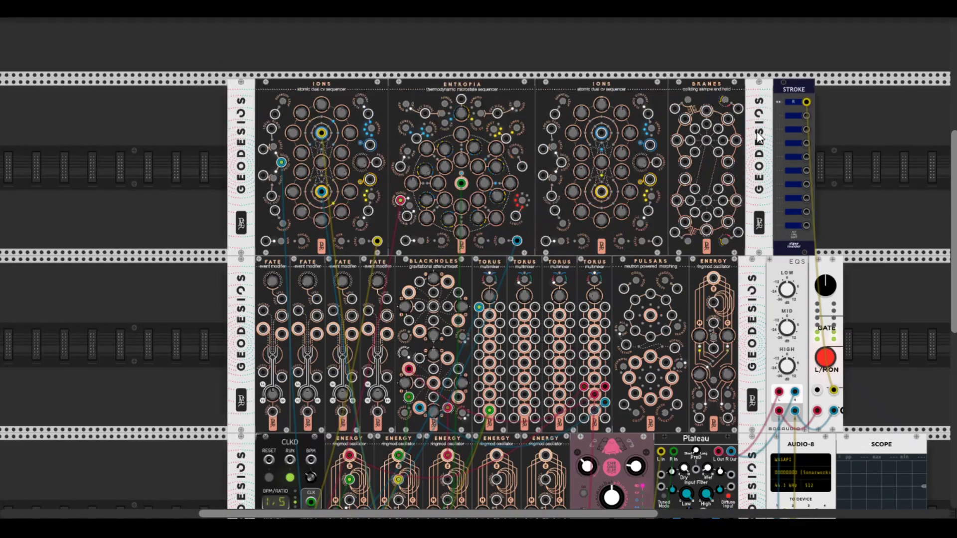
{"action": "left_click_drag", "start_coordinate": [706, 141], "coordinate": [312, 470]}
{"action": "scroll", "coordinate": [367, 384], "scroll_direction": "down", "scroll_amount": 2}
{"action": "scroll", "coordinate": [356, 386], "scroll_direction": "down", "scroll_amount": 1}
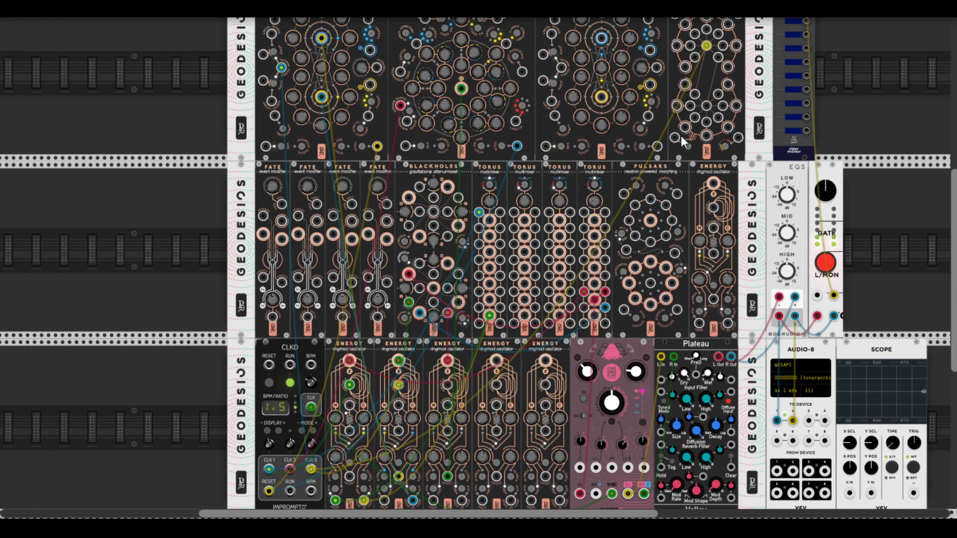
Step: Patch an output from Branes' first section into the third Energy oscillator and adjust that oscillator's Momentum C
{"action": "scroll", "coordinate": [681, 136], "scroll_direction": "up", "scroll_amount": 3}
{"action": "left_click_drag", "start_coordinate": [685, 95], "coordinate": [632, 178]}
{"action": "scroll", "coordinate": [606, 215], "scroll_direction": "down", "scroll_amount": 3}
{"action": "left_click_drag", "start_coordinate": [606, 215], "coordinate": [447, 380]}
{"action": "mouse_move", "coordinate": [459, 393]}
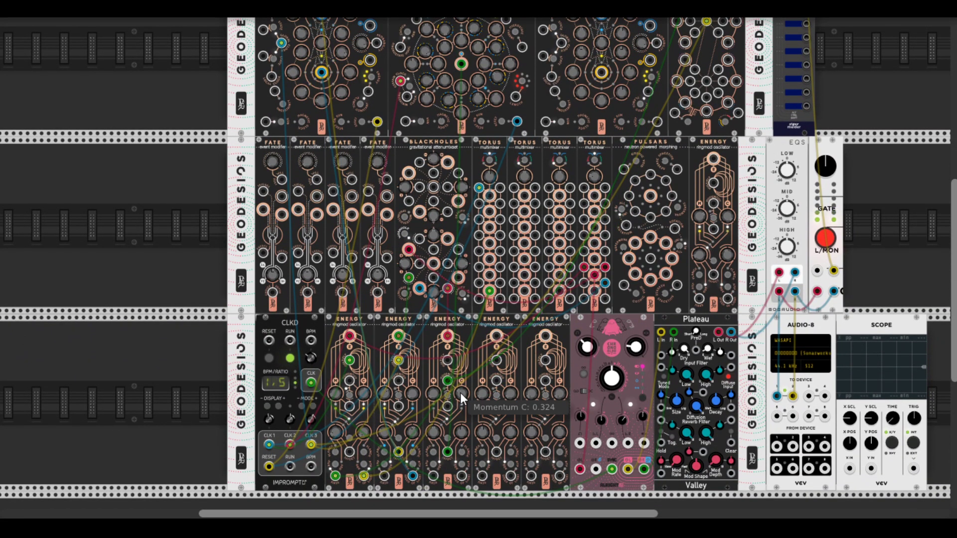
{"action": "mouse_move", "coordinate": [459, 393]}
{"action": "left_mouse_down"}
{"action": "mouse_move", "coordinate": [434, 391]}
{"action": "mouse_move", "coordinate": [443, 390]}
{"action": "mouse_move", "coordinate": [441, 376]}
{"action": "mouse_move", "coordinate": [439, 396]}
{"action": "mouse_move", "coordinate": [434, 390]}
{"action": "mouse_move", "coordinate": [461, 391]}
{"action": "left_mouse_up"}
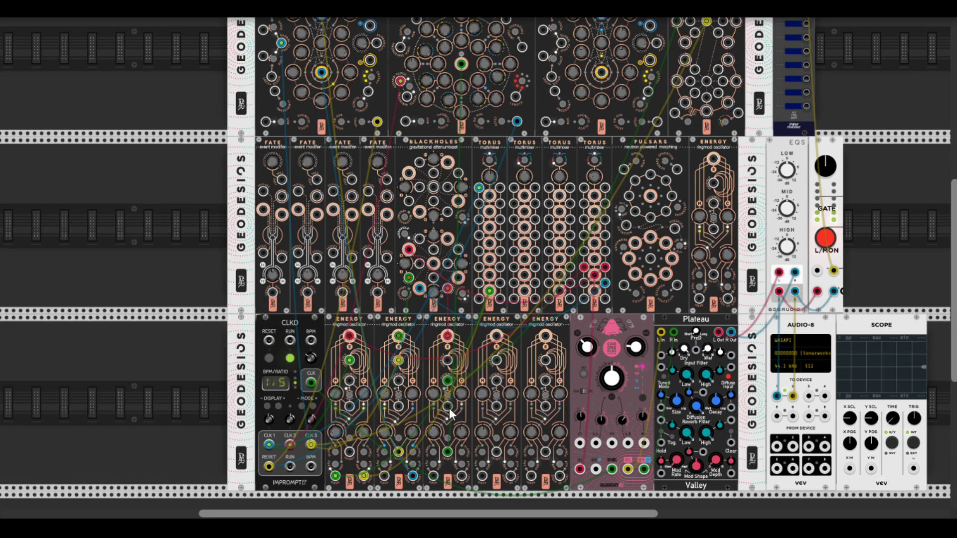
Step: Trigger Branes' second section from CLK 3 and patch one of its outputs into the third Energy oscillator
{"action": "scroll", "coordinate": [573, 284], "scroll_direction": "up", "scroll_amount": 4}
{"action": "left_click_drag", "start_coordinate": [447, 407], "coordinate": [310, 424]}
{"action": "scroll", "coordinate": [693, 239], "scroll_direction": "down", "scroll_amount": 4}
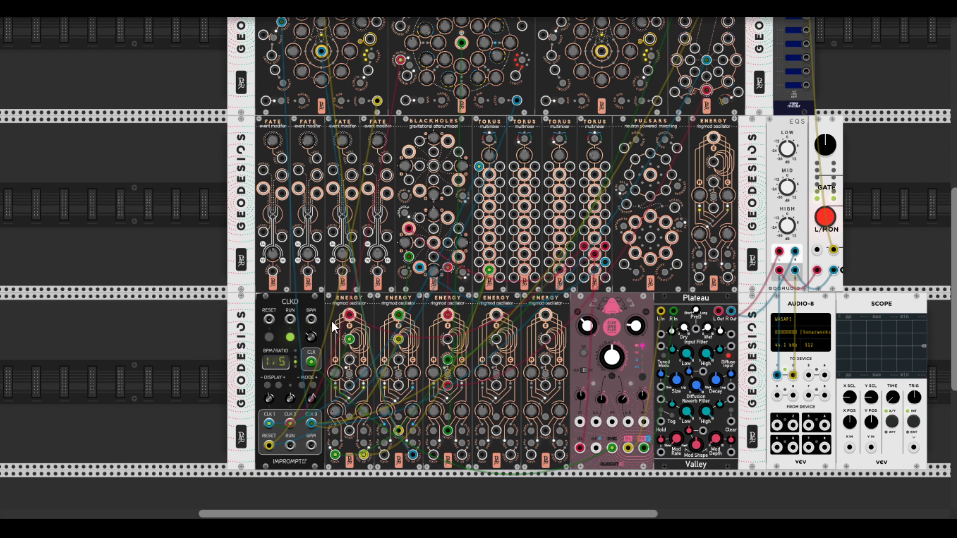
Step: Fine-tune the third Energy oscillator's momentum and frequency settings
{"action": "left_click_drag", "start_coordinate": [434, 374], "coordinate": [435, 367]}
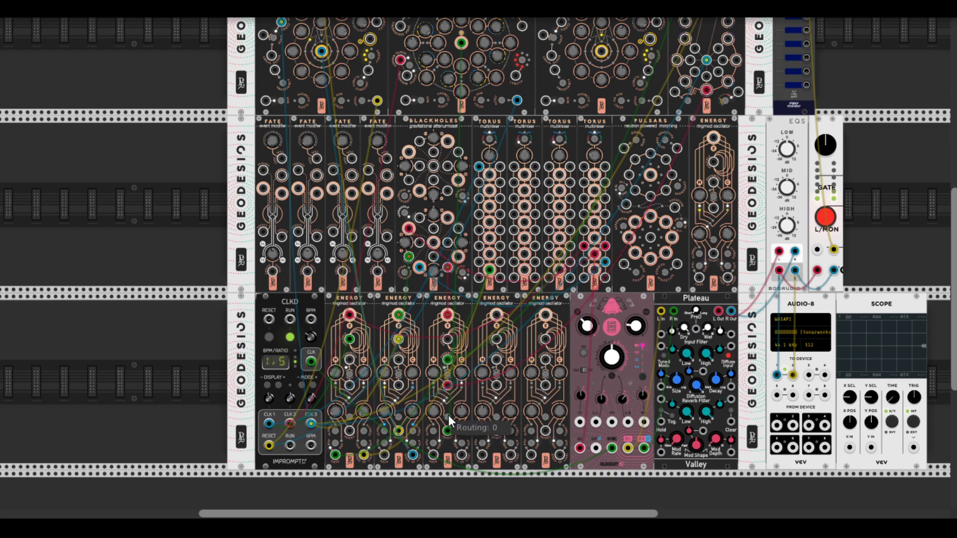
{"action": "mouse_move", "coordinate": [459, 433]}
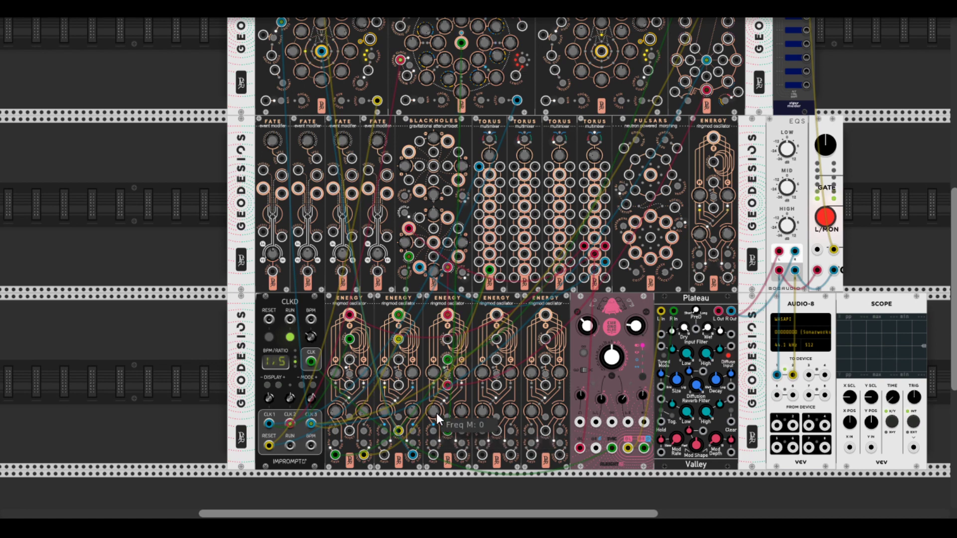
{"action": "left_click_drag", "start_coordinate": [462, 415], "coordinate": [463, 422]}
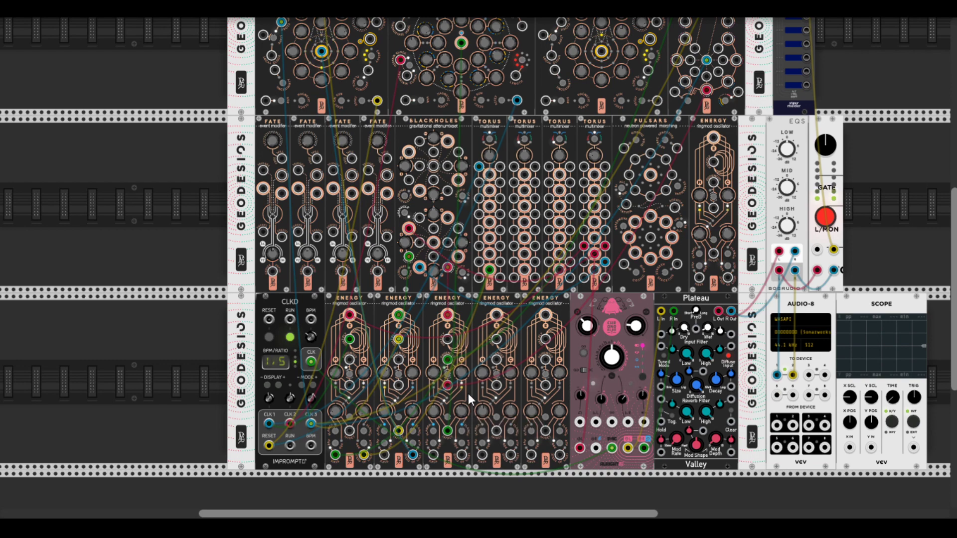
{"action": "left_click_drag", "start_coordinate": [462, 373], "coordinate": [462, 373]}
Step: Move the fourth Torus's blue input cable to the third Torus's first input and patch the third Torus's output into the fourth
{"action": "left_click_drag", "start_coordinate": [605, 262], "coordinate": [548, 166]}
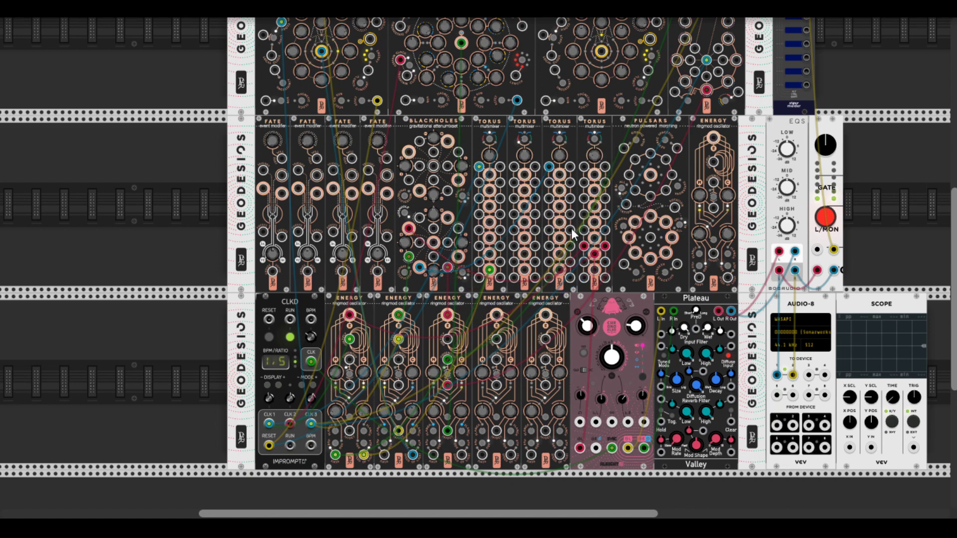
{"action": "left_click_drag", "start_coordinate": [560, 270], "coordinate": [559, 238]}
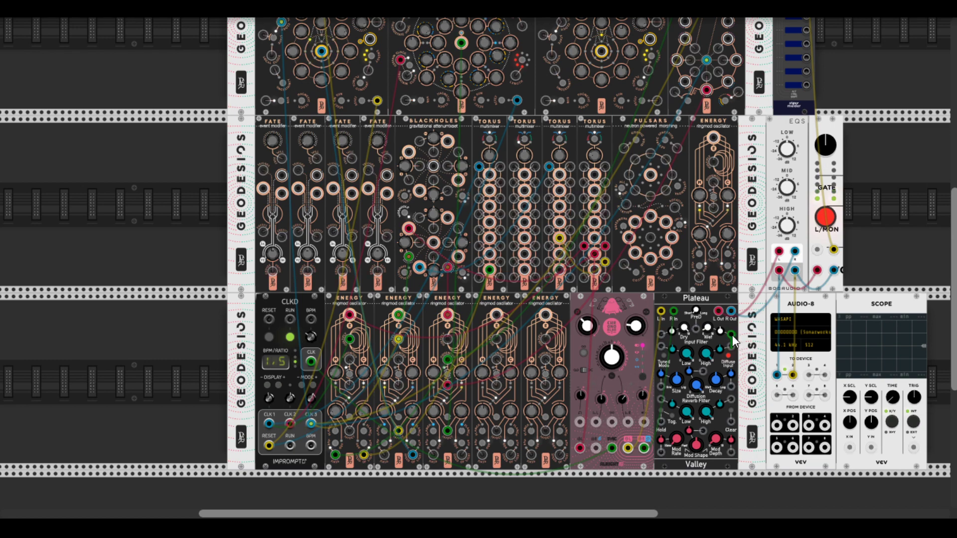
Step: Replace the trigger cable of Branes' second section with a connection from CLK 1
{"action": "scroll", "coordinate": [530, 250], "scroll_direction": "up", "scroll_amount": 3}
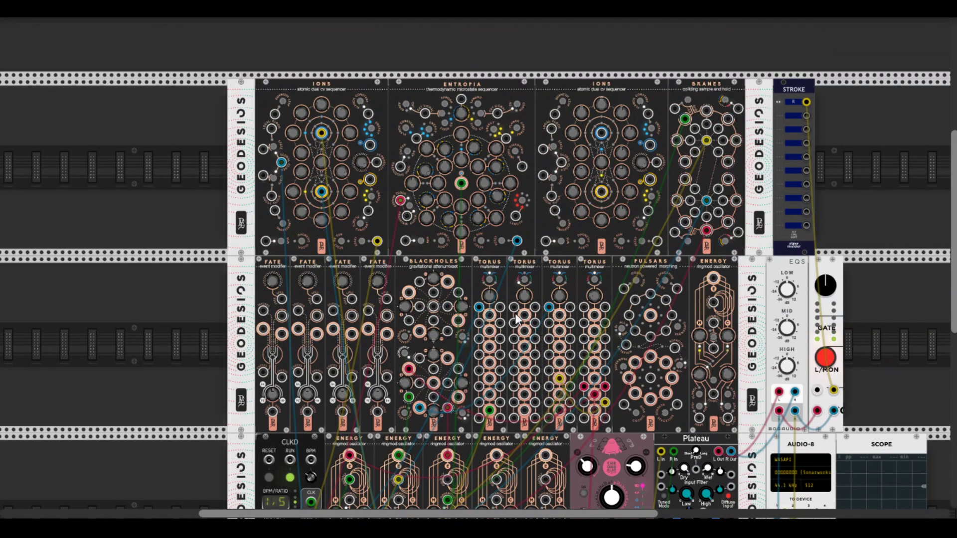
{"action": "scroll", "coordinate": [604, 201], "scroll_direction": "down", "scroll_amount": 2}
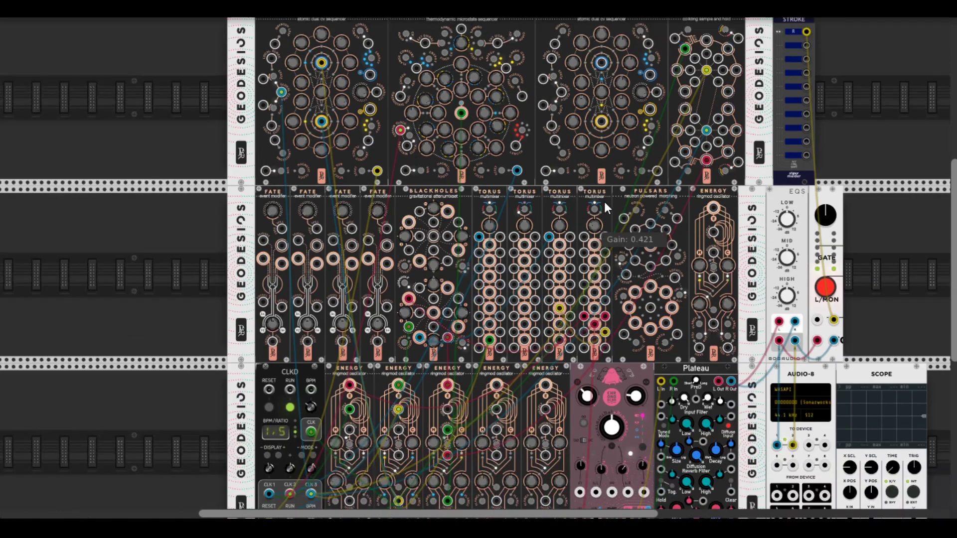
{"action": "scroll", "coordinate": [604, 201], "scroll_direction": "down", "scroll_amount": 2}
{"action": "mouse_move", "coordinate": [707, 61]}
{"action": "left_mouse_down"}
{"action": "mouse_move", "coordinate": [682, 120]}
{"action": "mouse_move", "coordinate": [283, 426]}
{"action": "mouse_move", "coordinate": [269, 423]}
{"action": "left_mouse_up"}
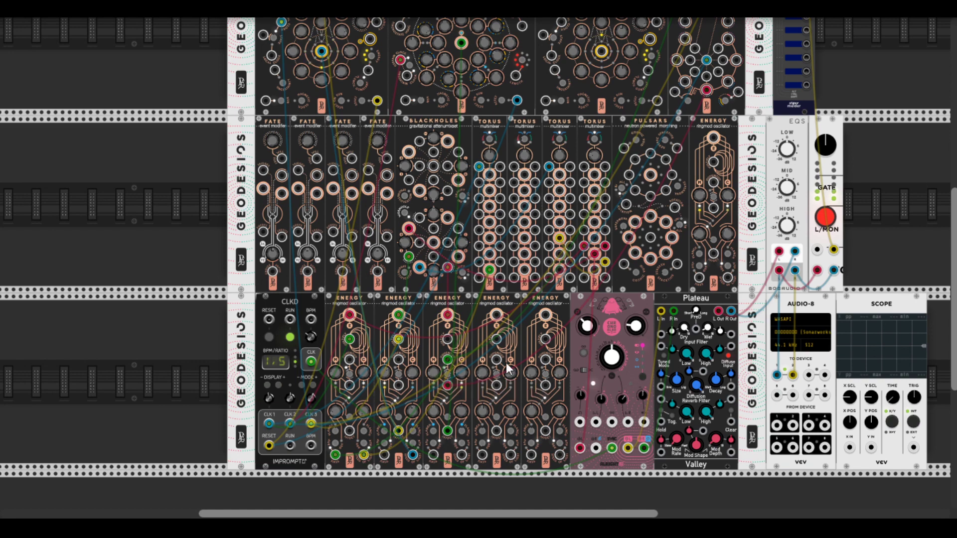
{"action": "scroll", "coordinate": [863, 144], "scroll_direction": "up", "scroll_amount": 2}
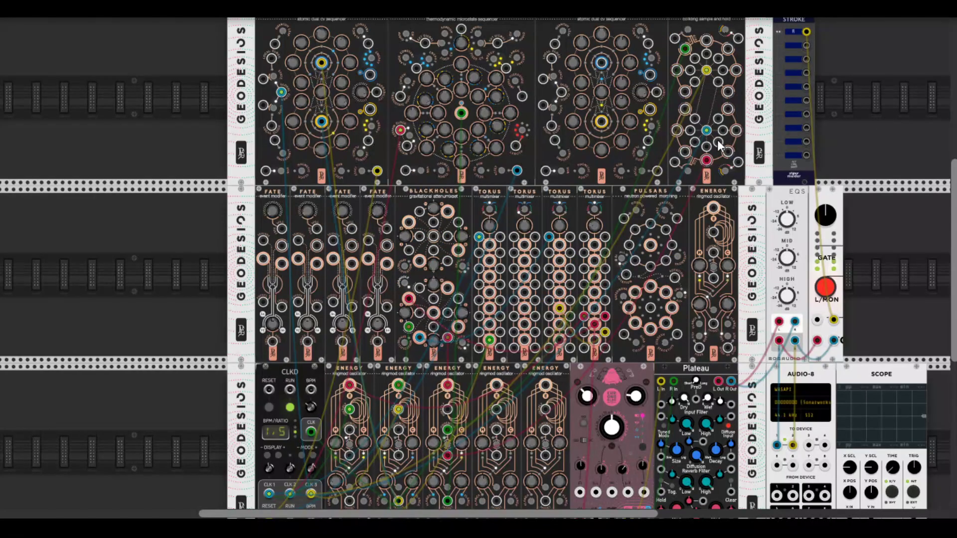
{"action": "right_click", "coordinate": [702, 130]}
{"action": "left_click", "coordinate": [708, 124]}
{"action": "right_click", "coordinate": [710, 133]}
{"action": "left_click_drag", "start_coordinate": [704, 128], "coordinate": [268, 437]}
{"action": "scroll", "coordinate": [219, 449], "scroll_direction": "down", "scroll_amount": 2}
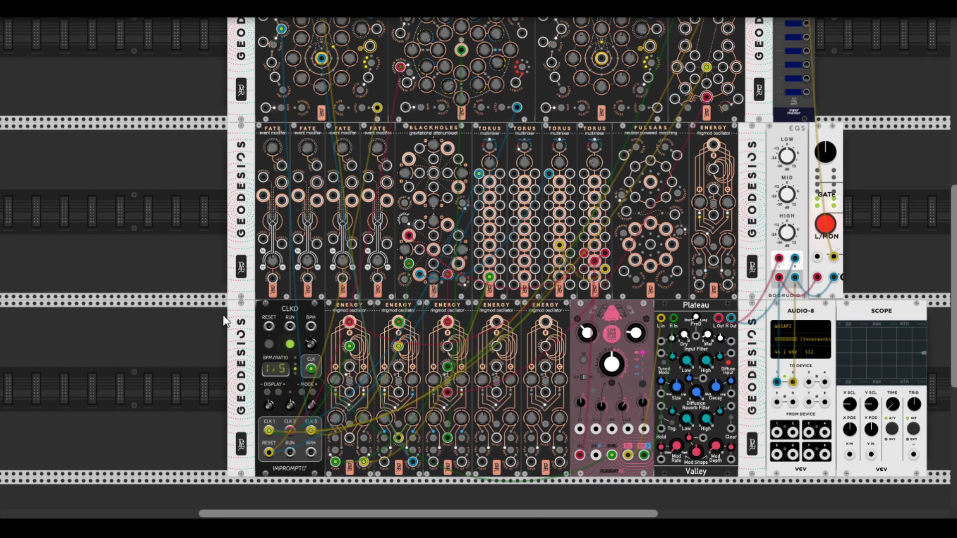
Step: Route an output from Branes' second section through the second Torus into Plateau's Wet CV input
{"action": "scroll", "coordinate": [223, 315], "scroll_direction": "up", "scroll_amount": 2}
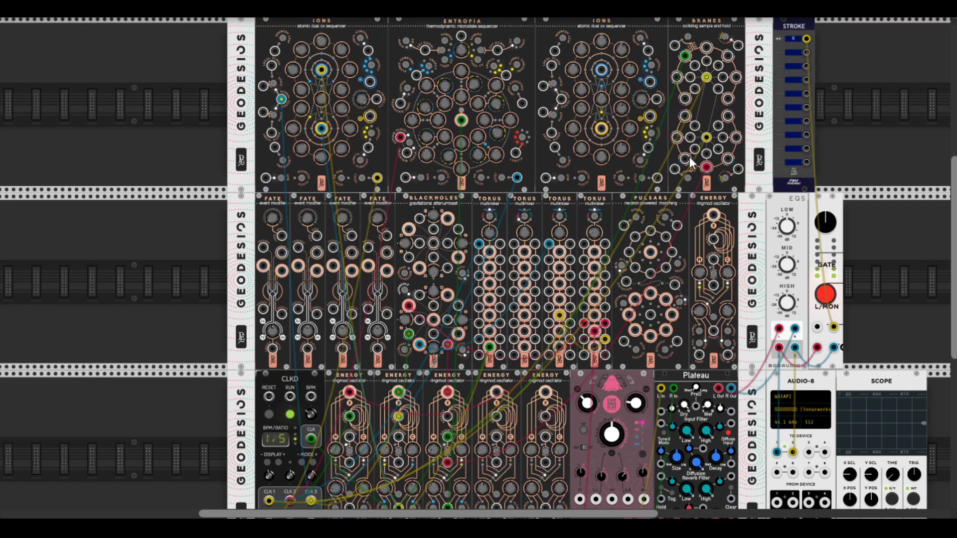
{"action": "left_click_drag", "start_coordinate": [513, 245], "coordinate": [685, 160]}
{"action": "left_click", "coordinate": [523, 216]}
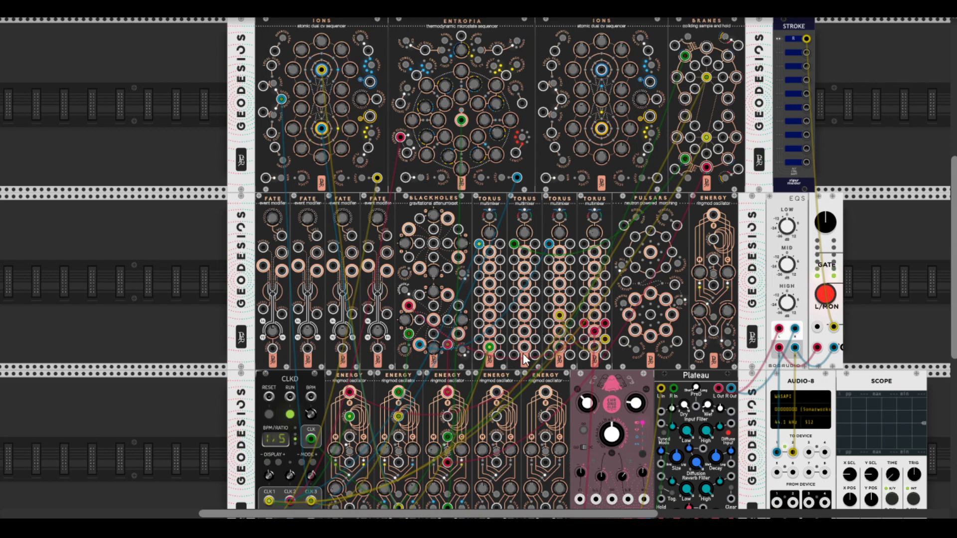
{"action": "left_click_drag", "start_coordinate": [522, 347], "coordinate": [720, 314]}
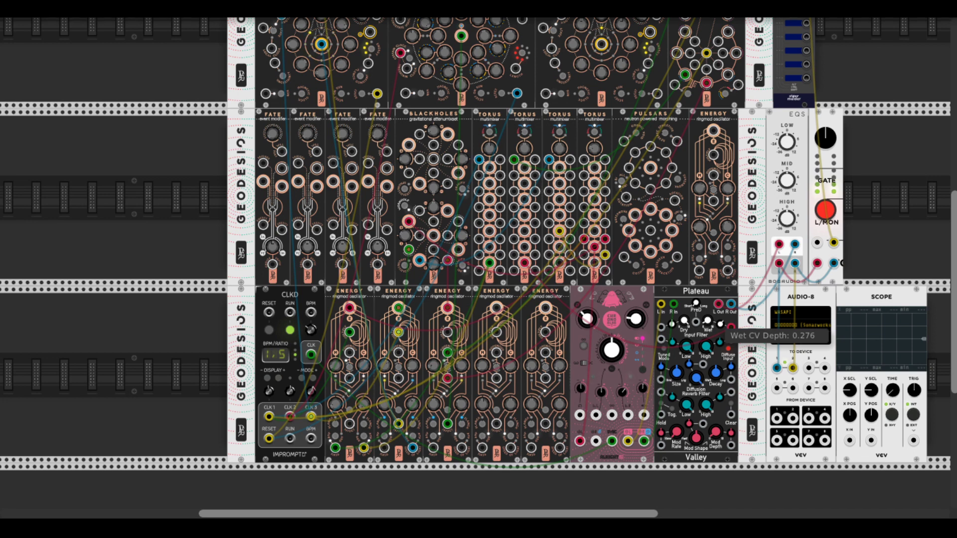
Step: Set Plateau's Wet CV depth to 0.078 and adjust its pre-delay, Wet level and Decay
{"action": "mouse_move", "coordinate": [720, 314]}
{"action": "left_mouse_down"}
{"action": "mouse_move", "coordinate": [719, 322]}
{"action": "mouse_move", "coordinate": [706, 318]}
{"action": "left_mouse_up"}
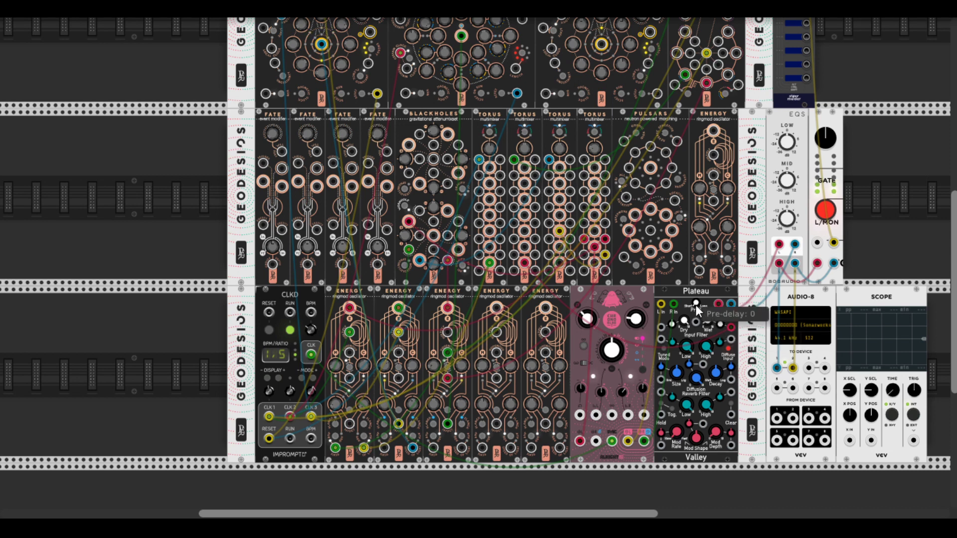
{"action": "left_click_drag", "start_coordinate": [695, 303], "coordinate": [696, 302]}
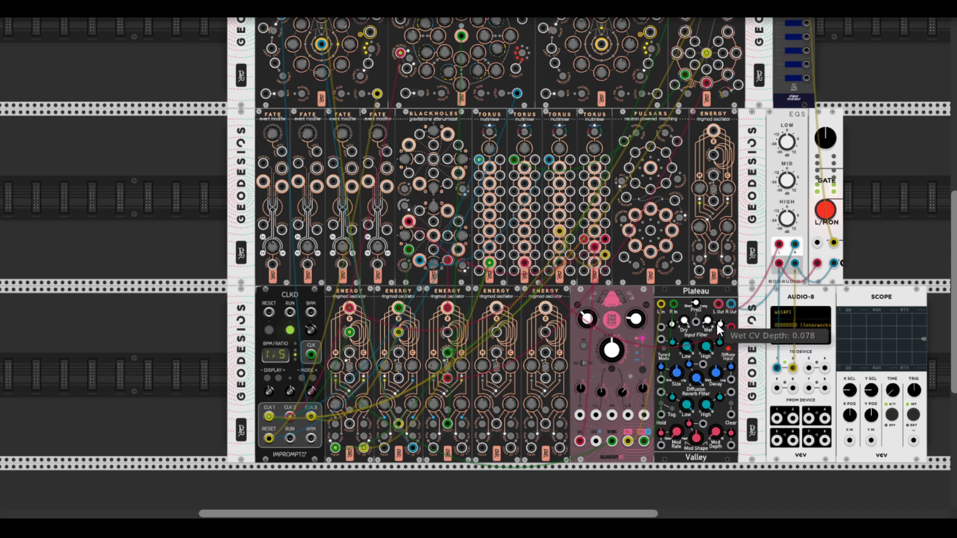
{"action": "mouse_move", "coordinate": [708, 321]}
{"action": "left_mouse_down"}
{"action": "mouse_move", "coordinate": [711, 336]}
{"action": "mouse_move", "coordinate": [707, 316]}
{"action": "left_mouse_up"}
{"action": "left_click_drag", "start_coordinate": [716, 372], "coordinate": [716, 374]}
Step: Patch a second Torus output into the delay's Dry/Wet CV input and adjust the Dry/Wet mix and its CV amount
{"action": "mouse_move", "coordinate": [638, 325]}
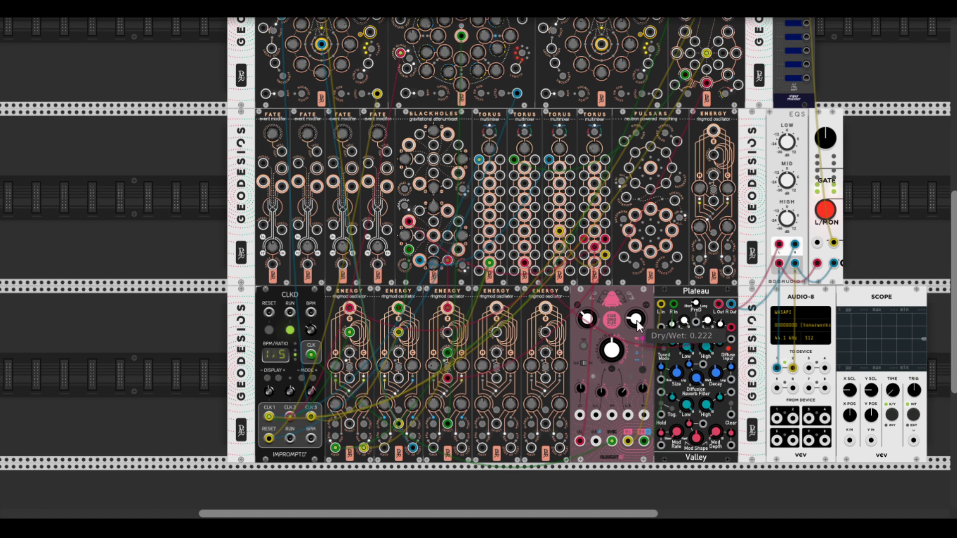
{"action": "left_click_drag", "start_coordinate": [638, 325], "coordinate": [638, 325]}
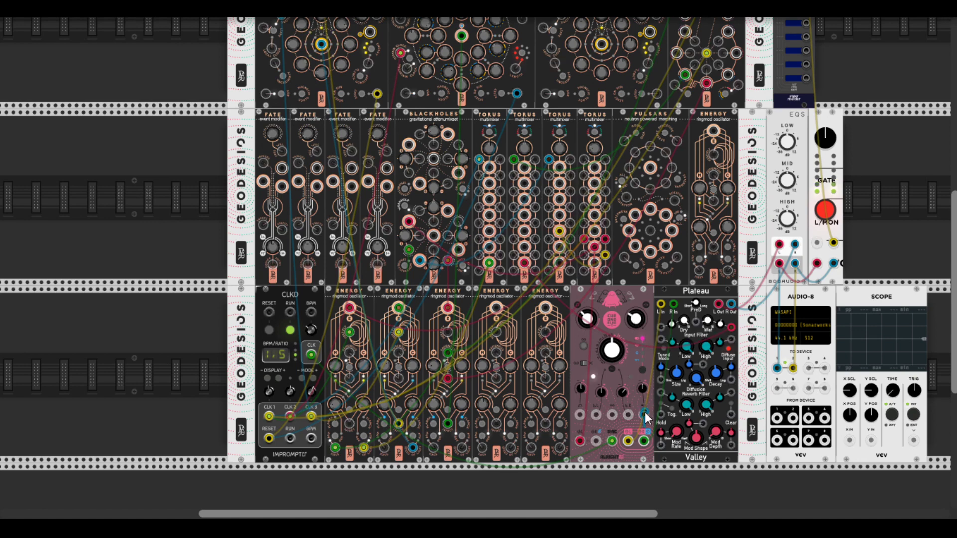
{"action": "left_click_drag", "start_coordinate": [645, 414], "coordinate": [525, 249]}
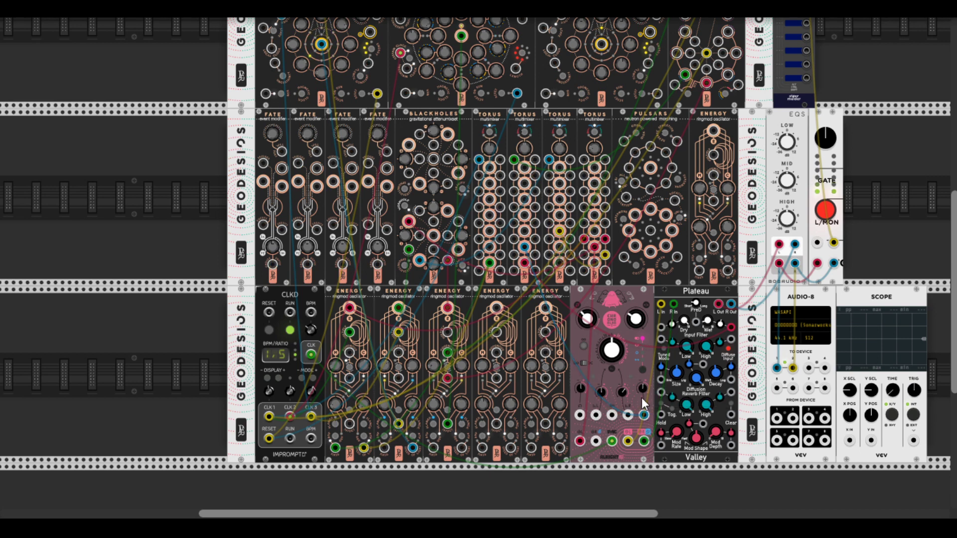
{"action": "mouse_move", "coordinate": [641, 392]}
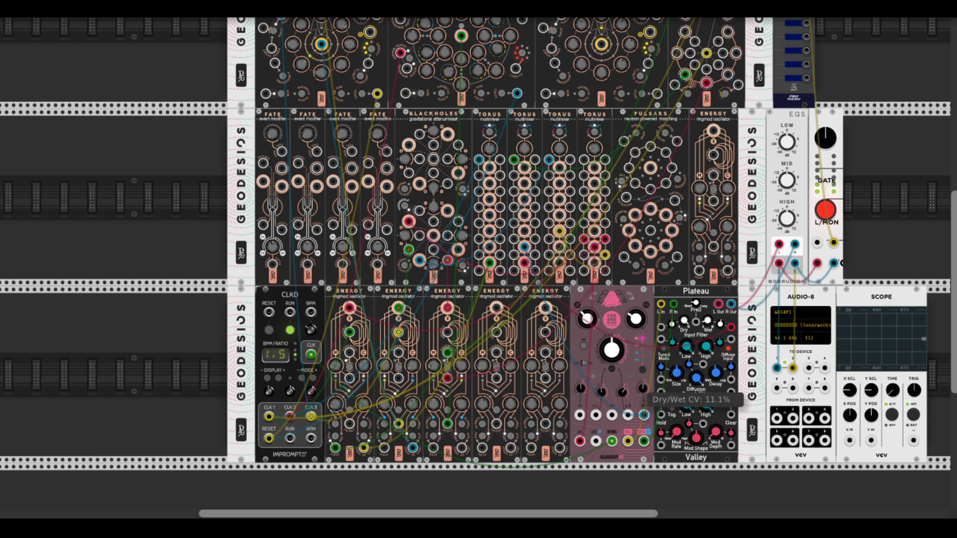
{"action": "left_click_drag", "start_coordinate": [642, 390], "coordinate": [643, 379]}
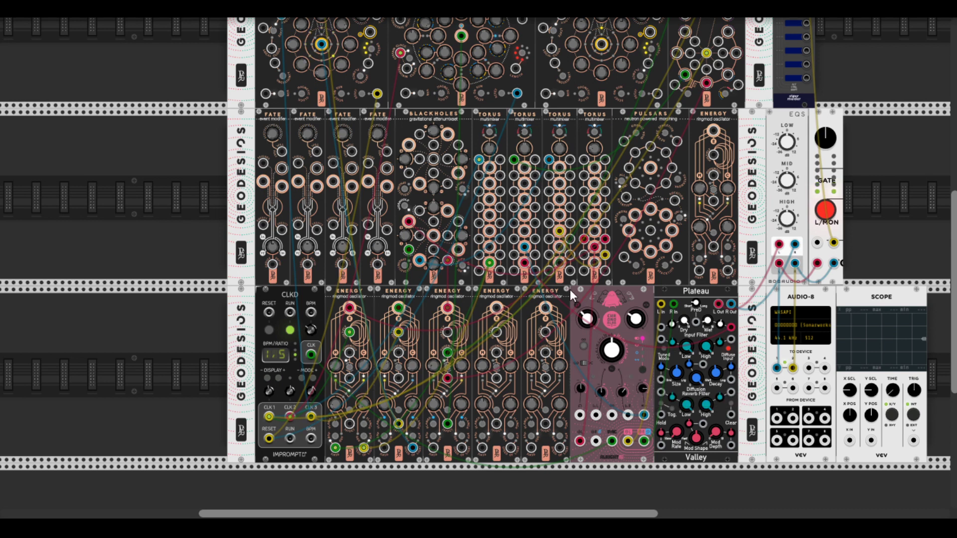
{"action": "left_click_drag", "start_coordinate": [628, 441], "coordinate": [636, 316]}
{"action": "mouse_move", "coordinate": [590, 325]}
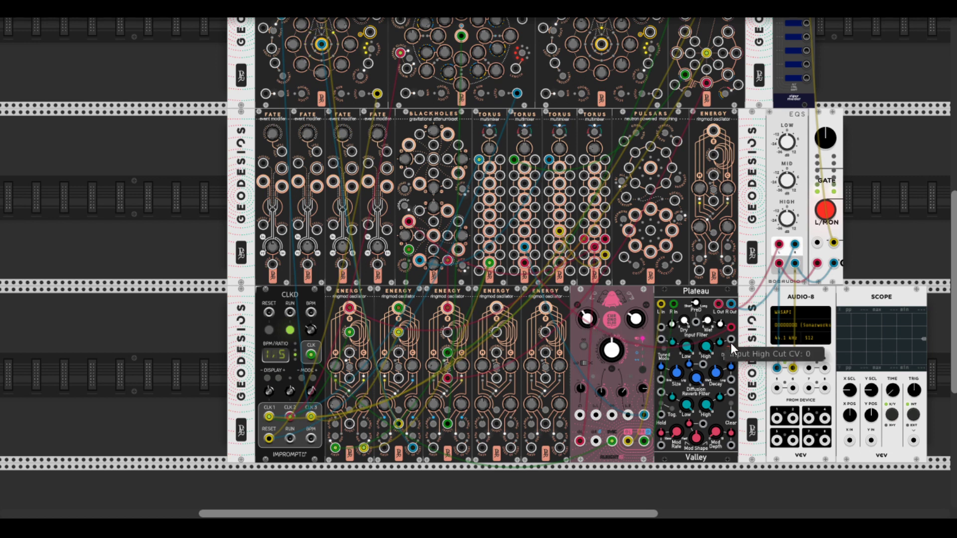
{"action": "mouse_move", "coordinate": [718, 330]}
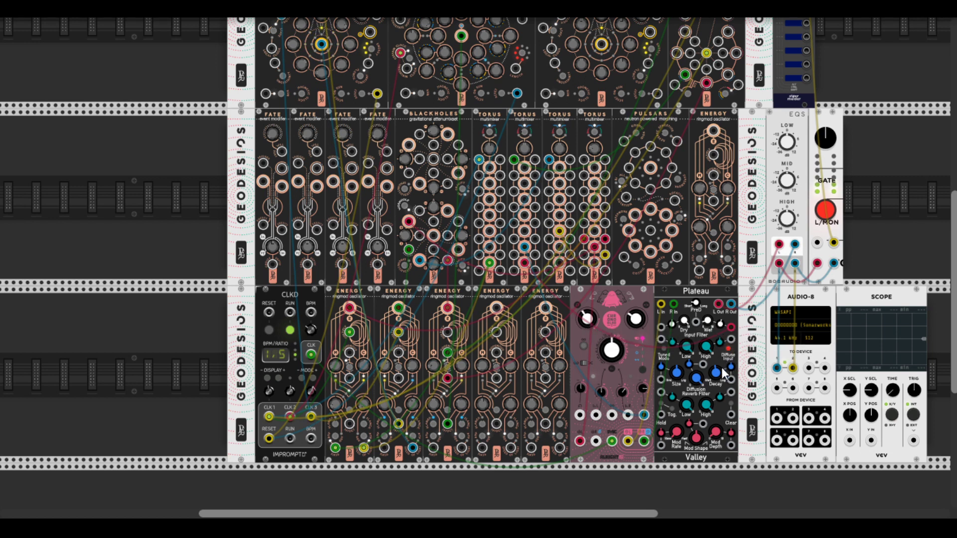
Step: Patch the second Ions' upper sequence output into Blackholes' bottom level 3 CV input and clock that Ions from CLKD's master clock output
{"action": "left_click_drag", "start_coordinate": [429, 262], "coordinate": [602, 68]}
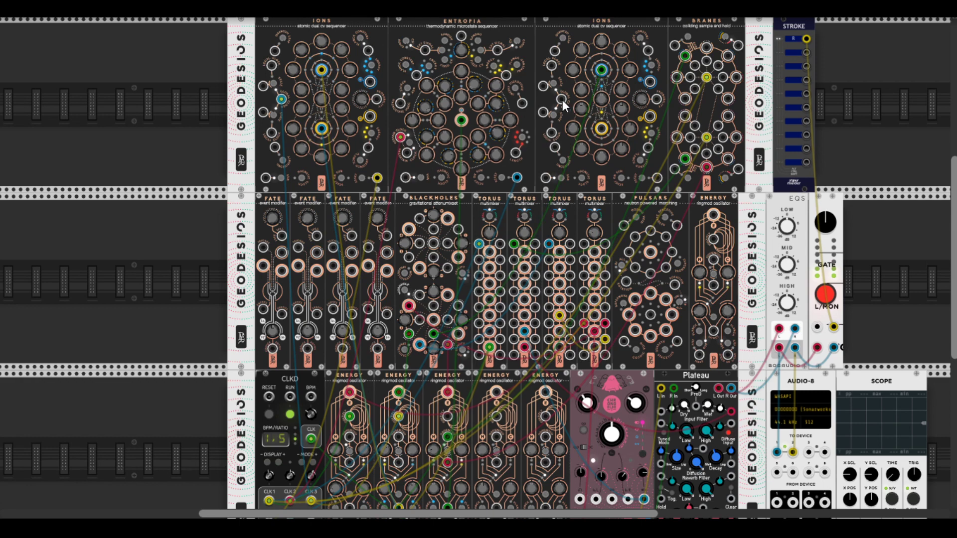
{"action": "left_click_drag", "start_coordinate": [563, 105], "coordinate": [310, 345]}
{"action": "scroll", "coordinate": [544, 218], "scroll_direction": "up", "scroll_amount": 3}
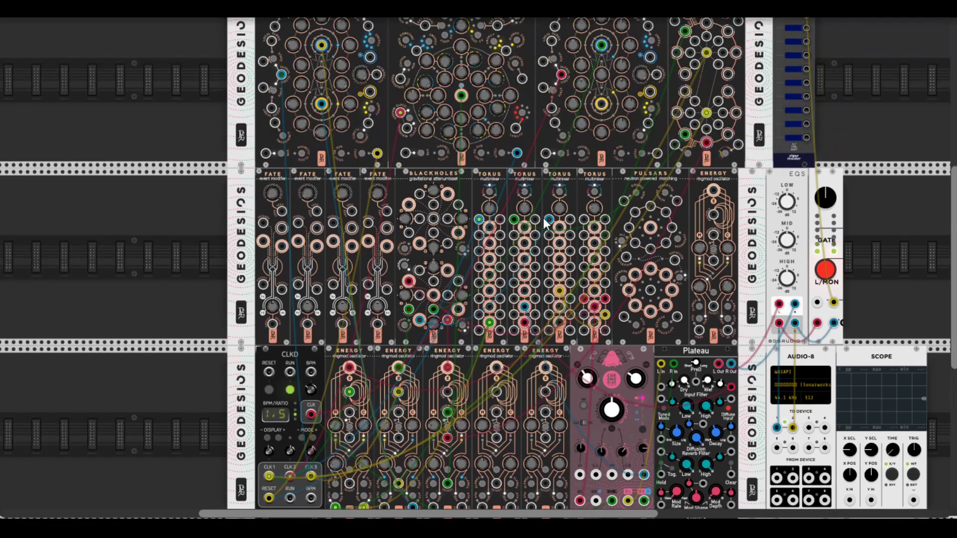
Step: Adjust two step values in the upper sequence of the second Ions
{"action": "scroll", "coordinate": [544, 217], "scroll_direction": "up", "scroll_amount": 3}
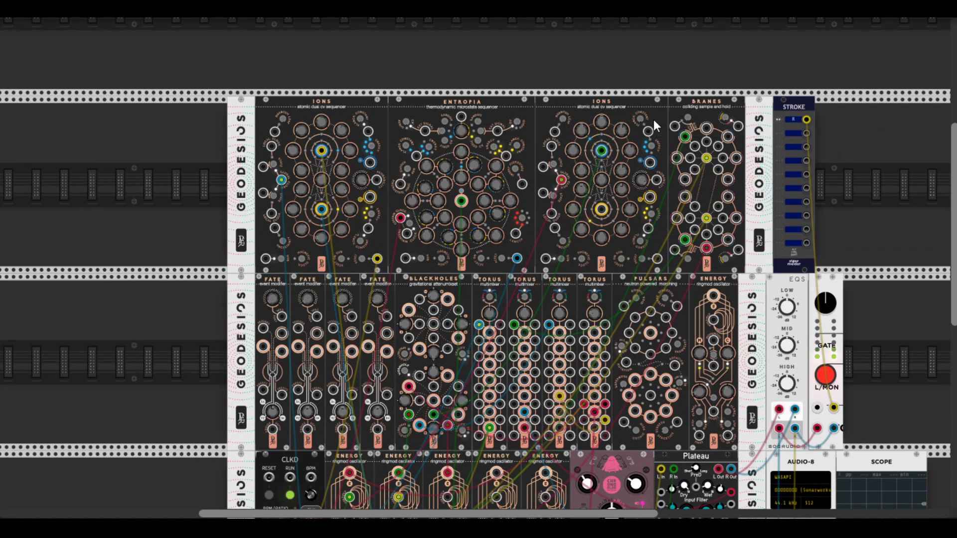
{"action": "mouse_move", "coordinate": [623, 133]}
{"action": "left_click_drag", "start_coordinate": [581, 130], "coordinate": [581, 194]}
{"action": "left_click_drag", "start_coordinate": [572, 146], "coordinate": [572, 147]}
{"action": "mouse_move", "coordinate": [624, 149]}
Step: Set level 3 of Blackholes' bottom section to about 0.411
{"action": "scroll", "coordinate": [630, 247], "scroll_direction": "down", "scroll_amount": 3}
{"action": "mouse_move", "coordinate": [435, 360]}
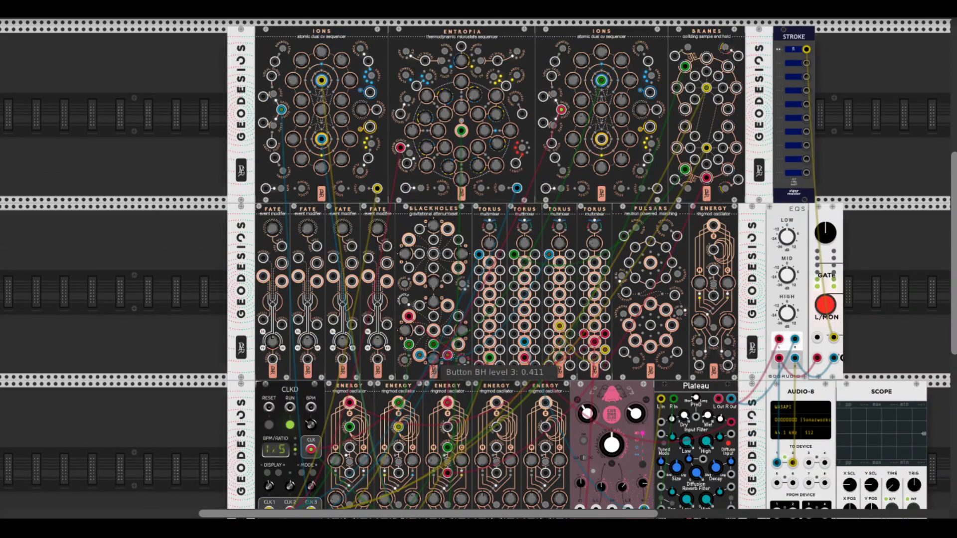
{"action": "mouse_move", "coordinate": [433, 358]}
{"action": "left_mouse_down"}
{"action": "mouse_move", "coordinate": [433, 386]}
{"action": "mouse_move", "coordinate": [436, 359]}
{"action": "left_mouse_up"}
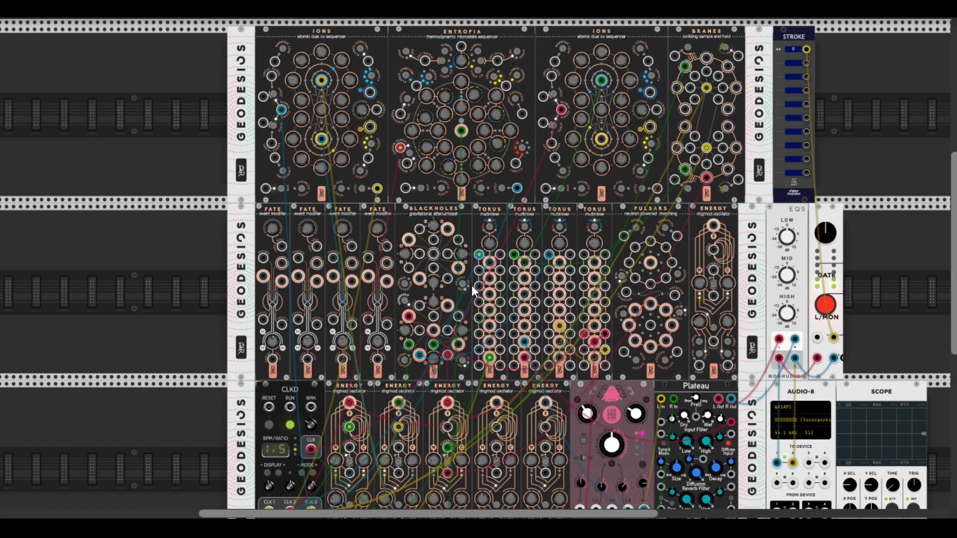
{"action": "scroll", "coordinate": [471, 285], "scroll_direction": "down", "scroll_amount": 3}
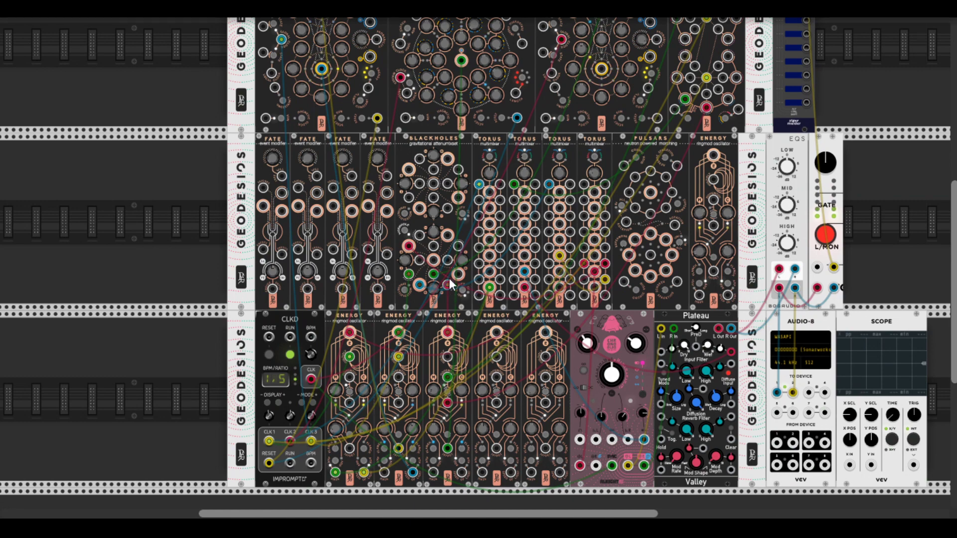
{"action": "scroll", "coordinate": [210, 205], "scroll_direction": "up", "scroll_amount": 2}
{"action": "scroll", "coordinate": [210, 208], "scroll_direction": "up", "scroll_amount": 2}
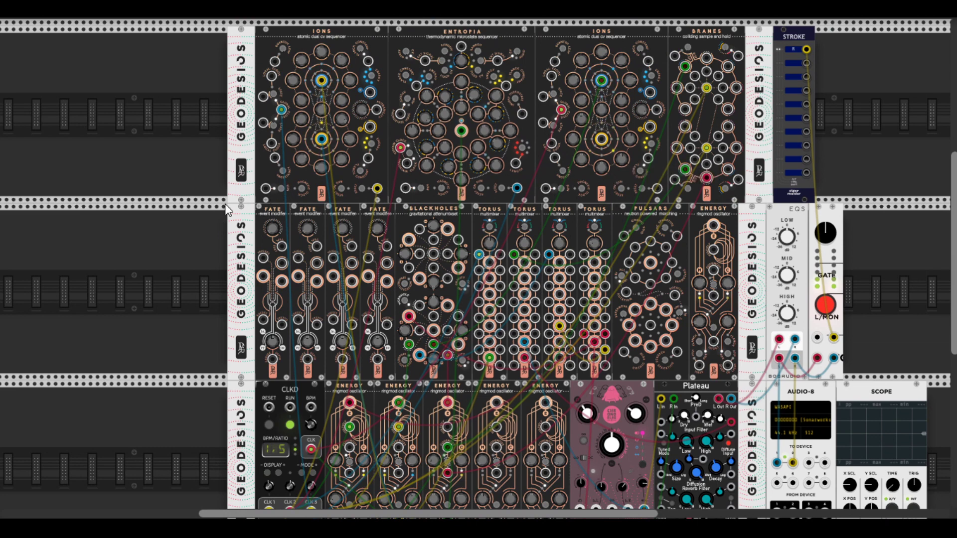
Step: Send the middle-row Energy's output and the fourth Torus' two source signals into Pulsars, and route the Pulsars output back into that Torus
{"action": "scroll", "coordinate": [227, 210], "scroll_direction": "down", "scroll_amount": 2}
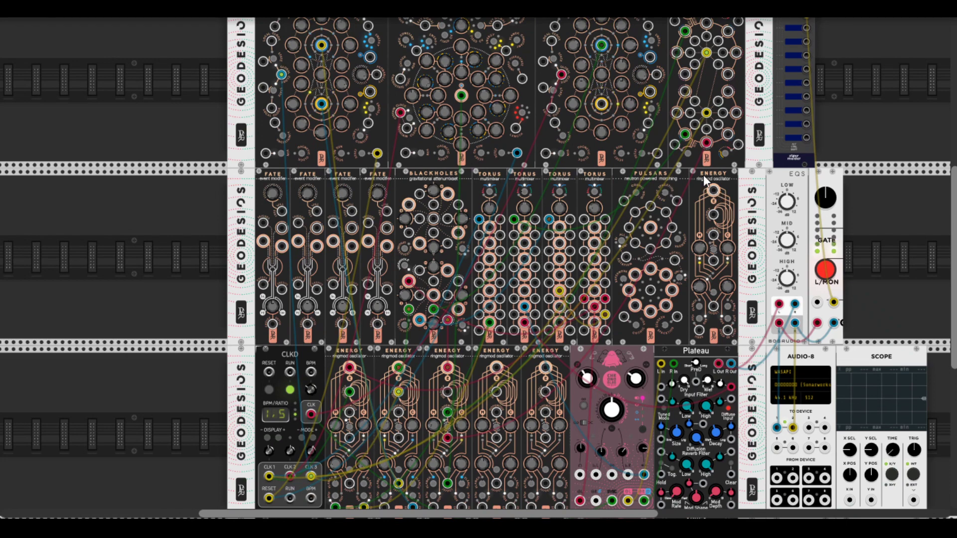
{"action": "left_click_drag", "start_coordinate": [714, 197], "coordinate": [627, 257]}
{"action": "left_click_drag", "start_coordinate": [586, 301], "coordinate": [635, 212]}
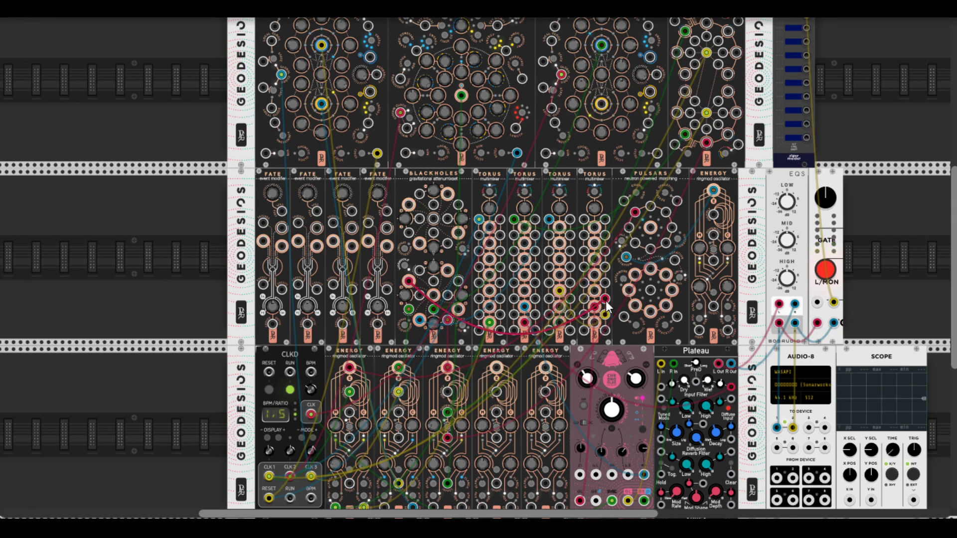
{"action": "left_click_drag", "start_coordinate": [606, 300], "coordinate": [586, 300]}
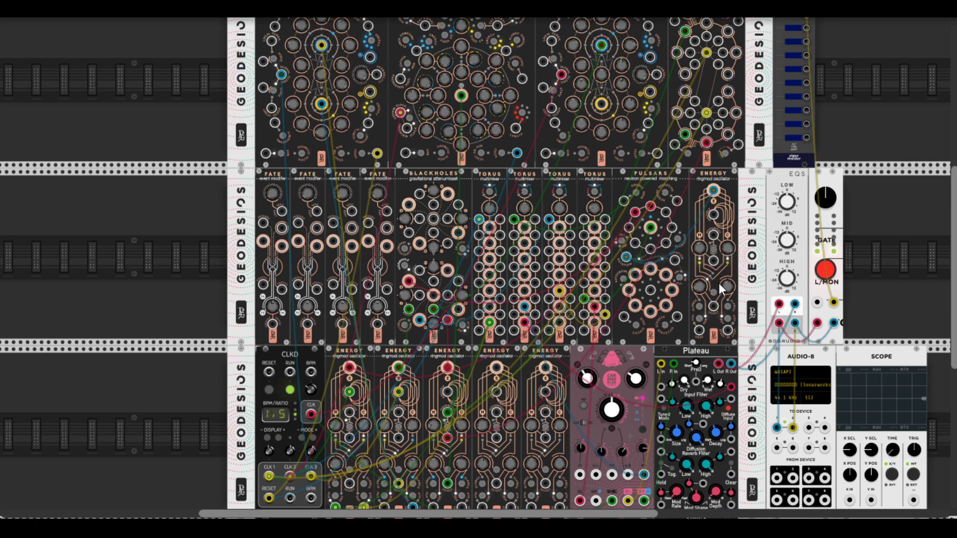
Step: Patch Blackholes' top channel 1 output into the middle-row Energy's pitch input and connect that Energy's output to the Scope's X input
{"action": "left_click_drag", "start_coordinate": [720, 304], "coordinate": [463, 201]}
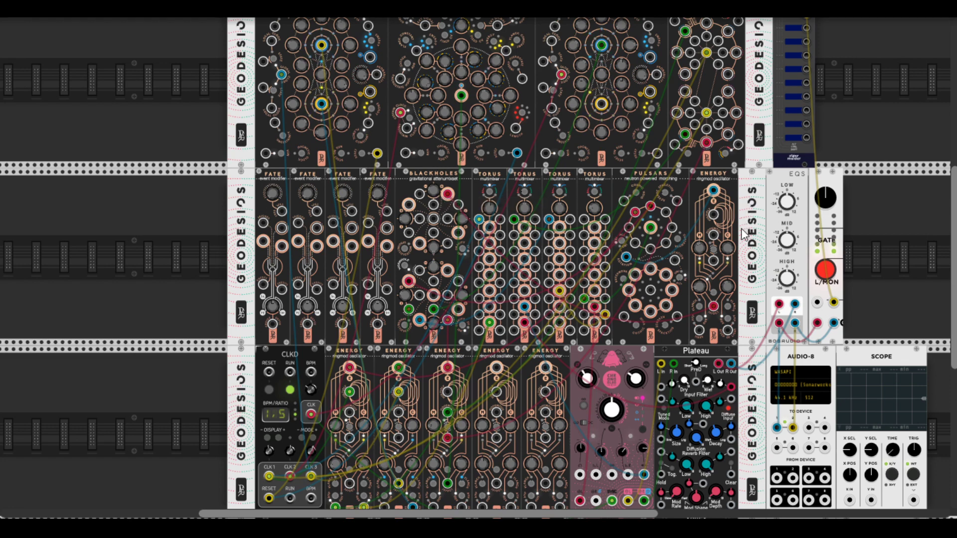
{"action": "mouse_move", "coordinate": [722, 250]}
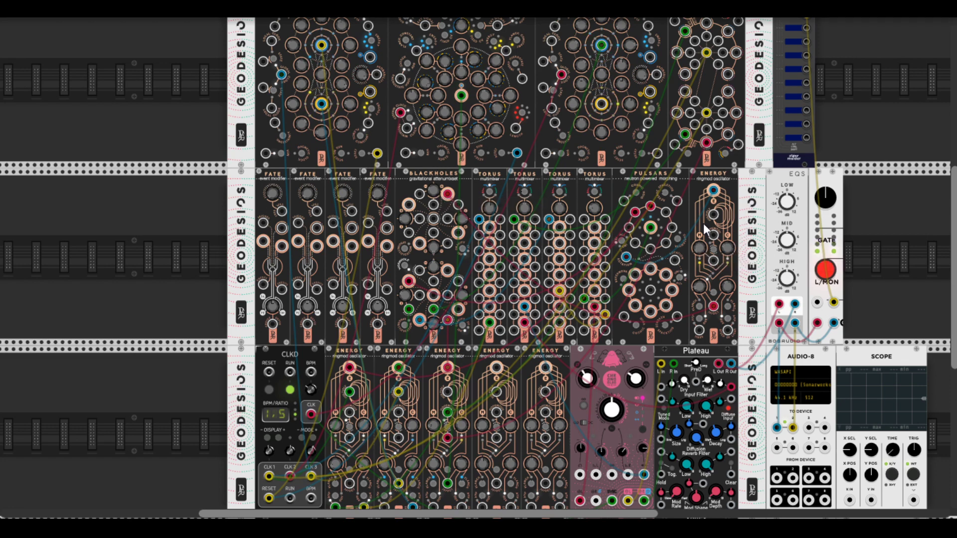
{"action": "scroll", "coordinate": [703, 223], "scroll_direction": "down", "scroll_amount": 5}
{"action": "left_click_drag", "start_coordinate": [850, 395], "coordinate": [718, 107]}
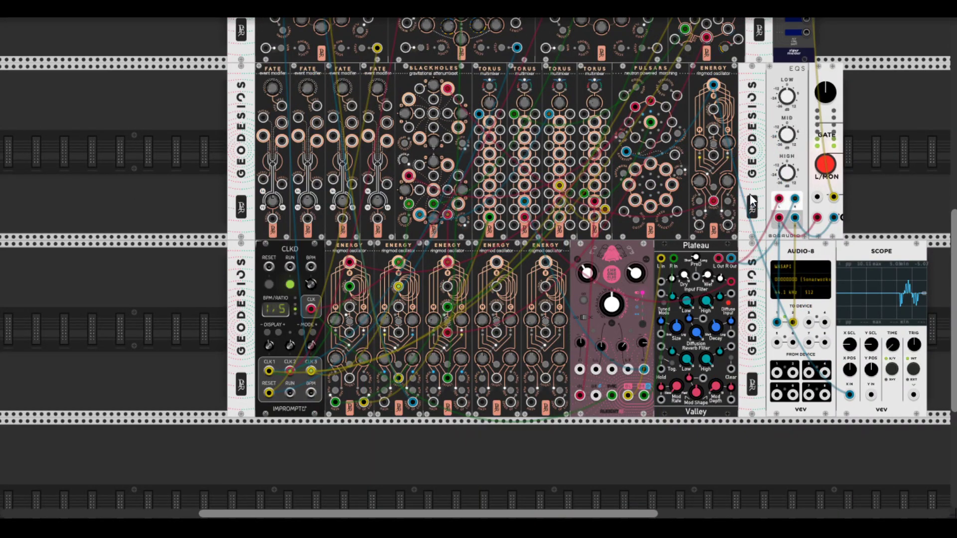
Step: Toggle Pulsars' top uni/bi-polar switch and raise level 3 of Blackholes' bottom section
{"action": "mouse_move", "coordinate": [712, 196]}
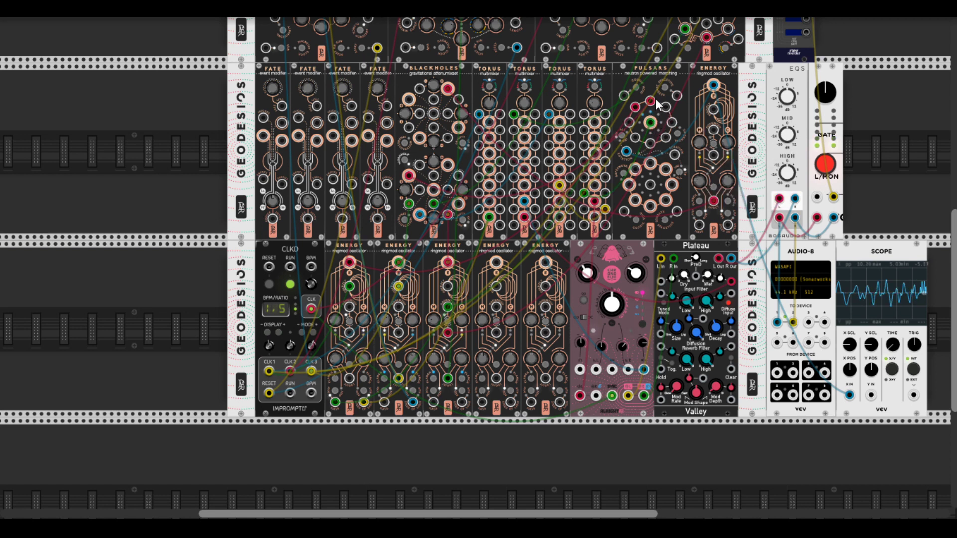
{"action": "mouse_move", "coordinate": [638, 88]}
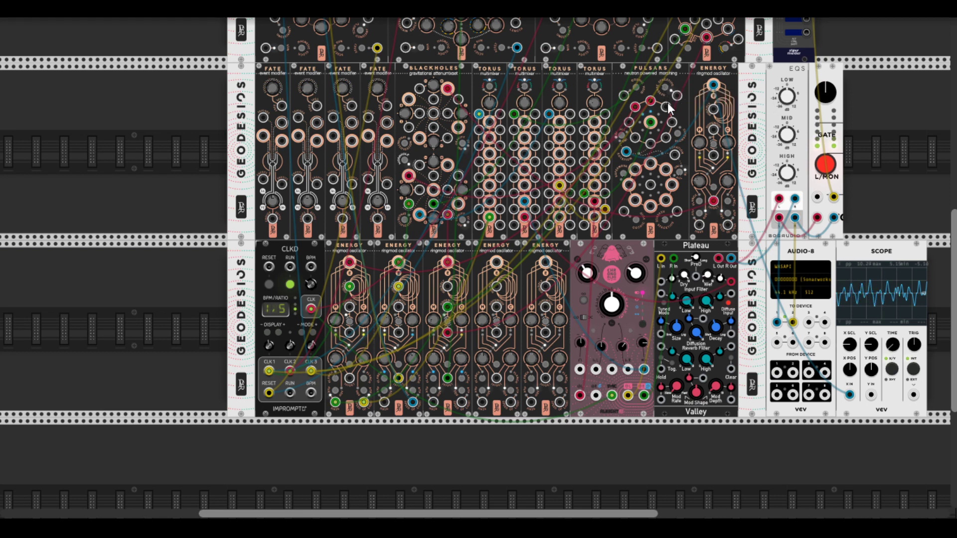
{"action": "left_click", "coordinate": [623, 136]}
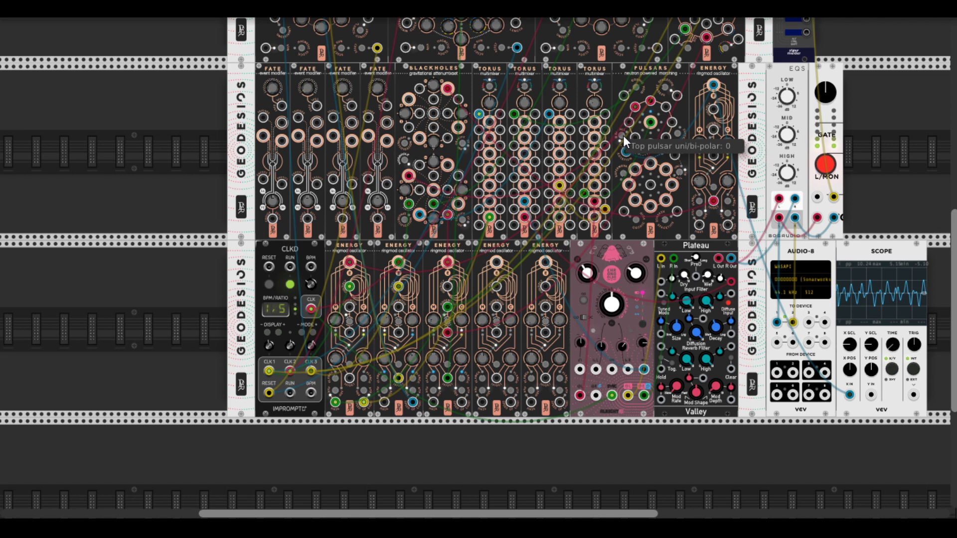
{"action": "left_click", "coordinate": [623, 135]}
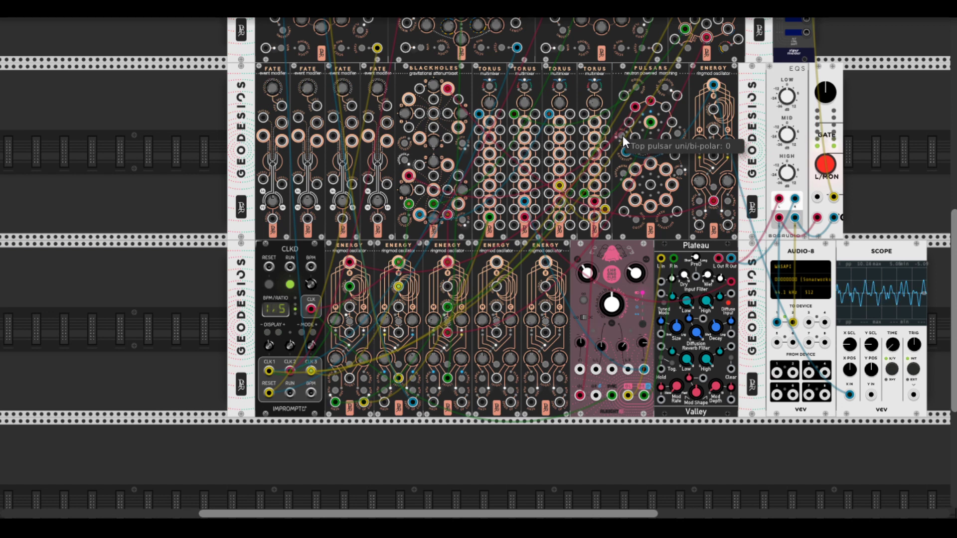
{"action": "left_click", "coordinate": [419, 215]}
{"action": "left_click_drag", "start_coordinate": [433, 218], "coordinate": [433, 171]}
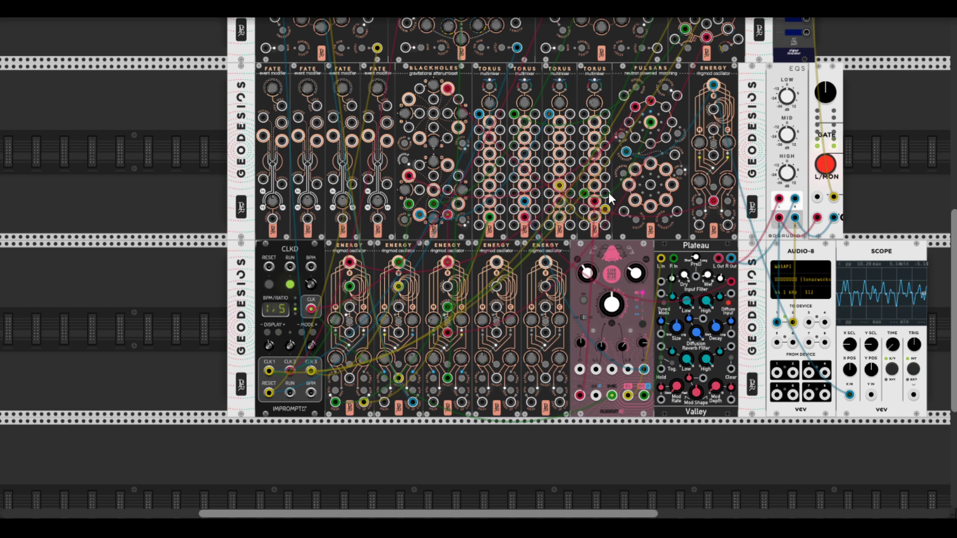
Step: Route the second bottom-row Energy's output through Blackholes' bottom channel 1 into the fourth Torus and set that channel's level to about 0.435
{"action": "left_click_drag", "start_coordinate": [605, 193], "coordinate": [400, 263]}
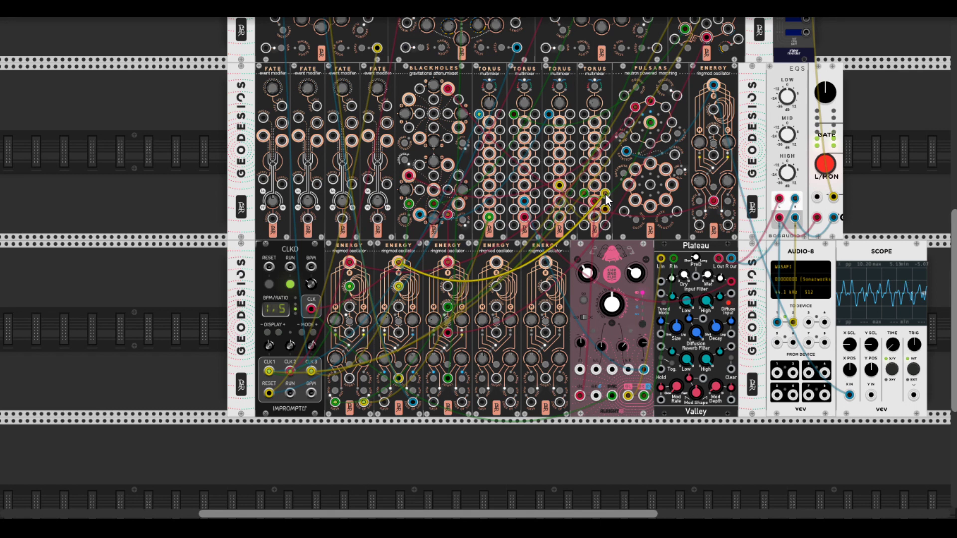
{"action": "left_click_drag", "start_coordinate": [605, 193], "coordinate": [604, 115]}
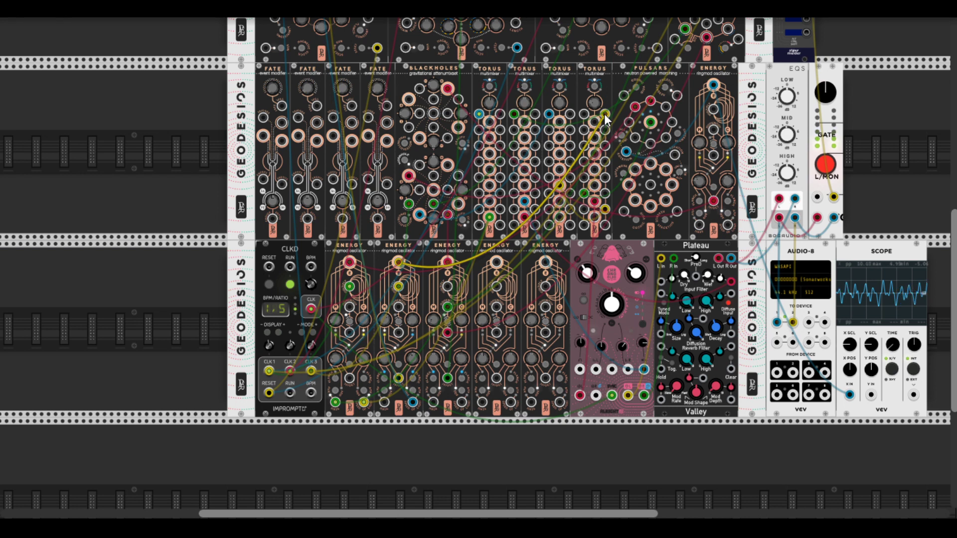
{"action": "left_click_drag", "start_coordinate": [604, 113], "coordinate": [421, 166]}
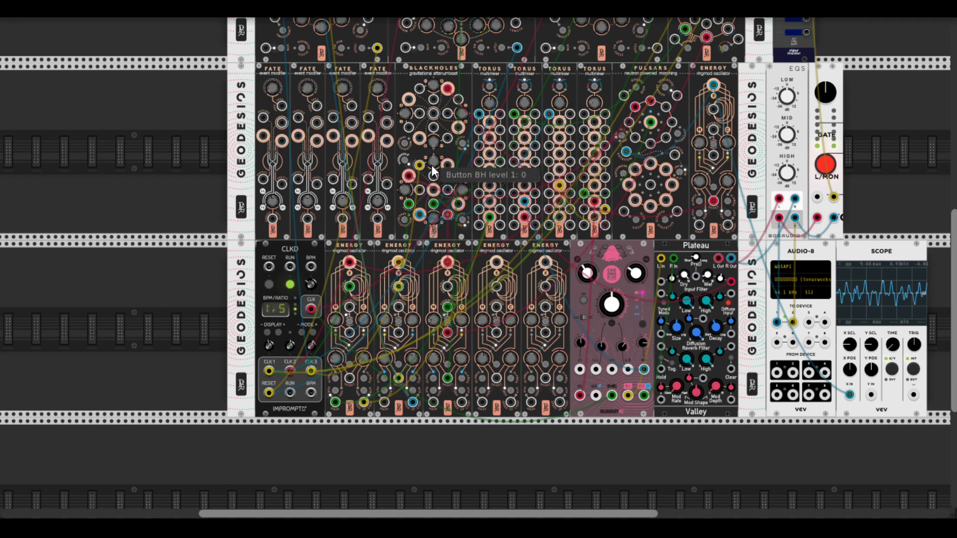
{"action": "left_click_drag", "start_coordinate": [605, 113], "coordinate": [431, 159]}
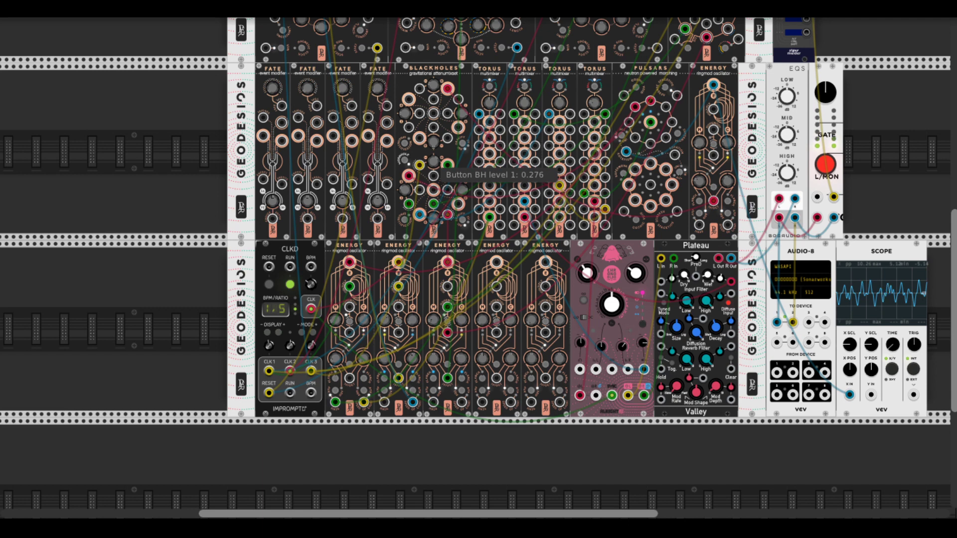
{"action": "left_click_drag", "start_coordinate": [431, 158], "coordinate": [431, 156]}
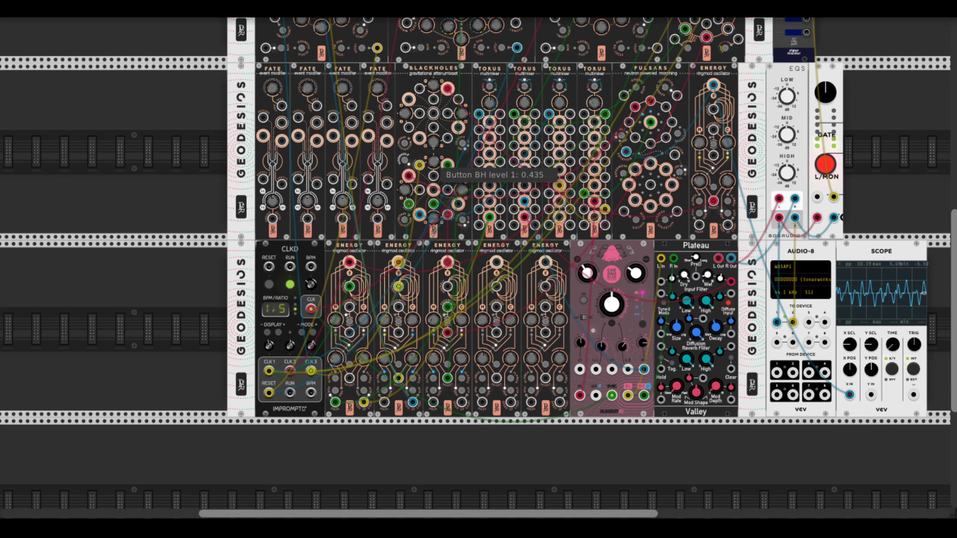
{"action": "left_click_drag", "start_coordinate": [431, 140], "coordinate": [431, 141]}
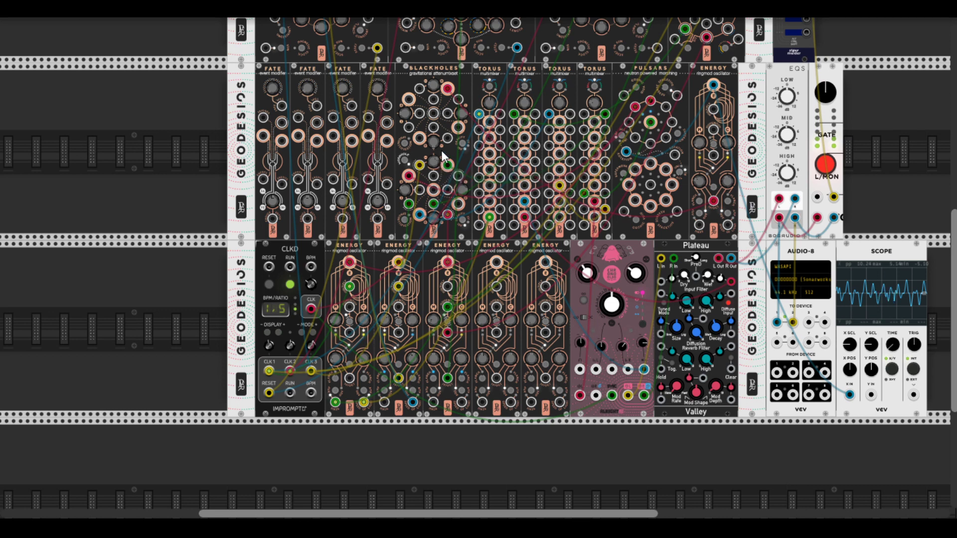
Step: Patch the middle-row Energy's output into the level 1 CV input of Blackholes' bottom section
{"action": "left_click_drag", "start_coordinate": [433, 175], "coordinate": [713, 85]}
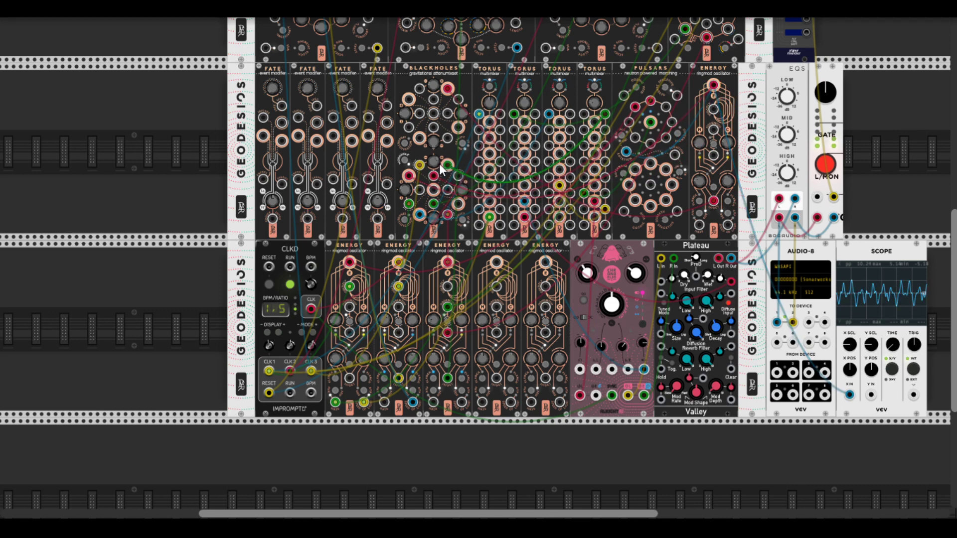
{"action": "mouse_move", "coordinate": [439, 163]}
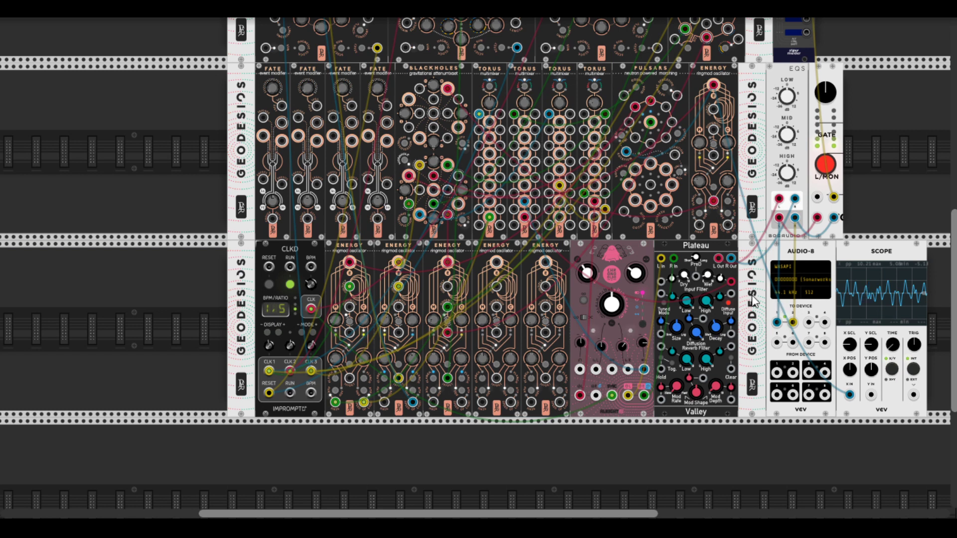
{"action": "mouse_move", "coordinate": [612, 301]}
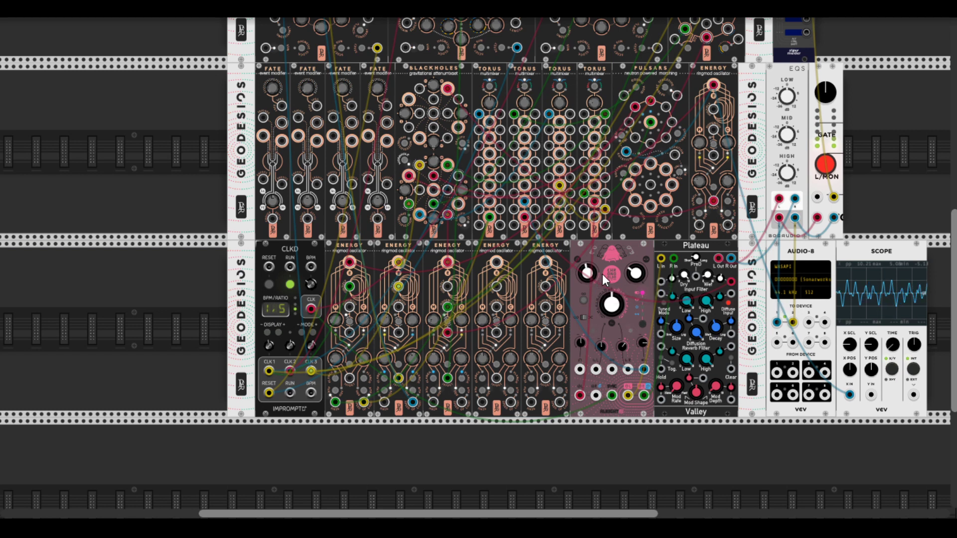
Step: Patch the second Ions' lower sequence output into the pitch input of the fourth bottom-row Energy
{"action": "mouse_move", "coordinate": [592, 273]}
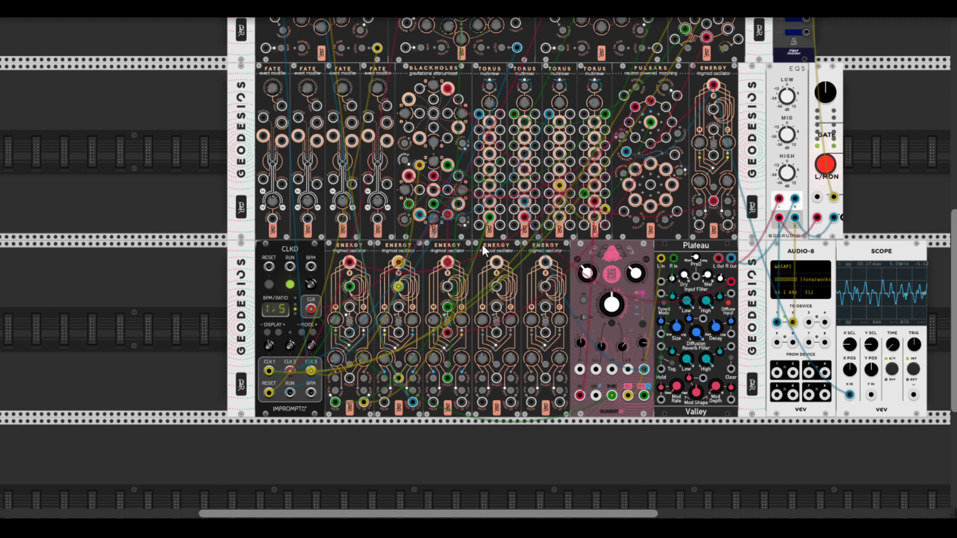
{"action": "scroll", "coordinate": [496, 259], "scroll_direction": "up", "scroll_amount": 5}
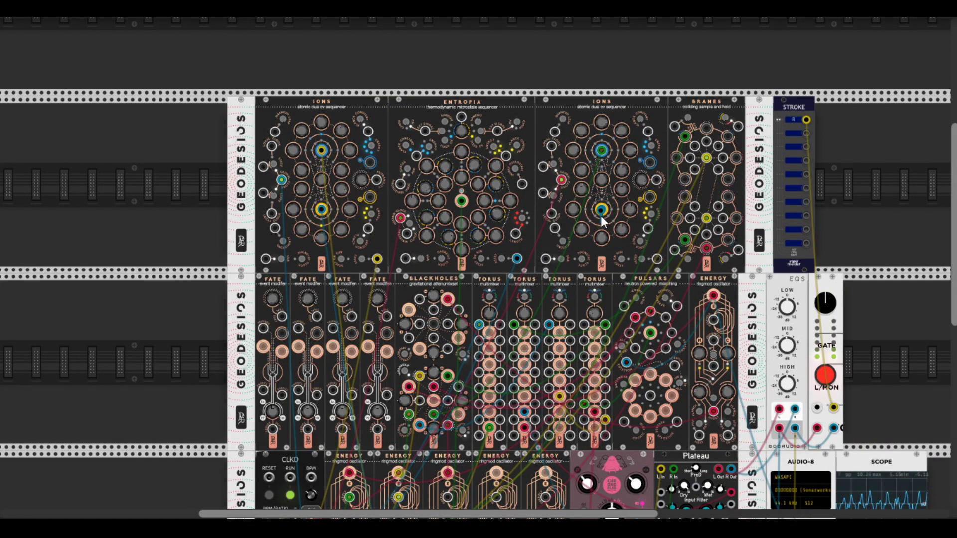
{"action": "left_click_drag", "start_coordinate": [601, 210], "coordinate": [496, 450]}
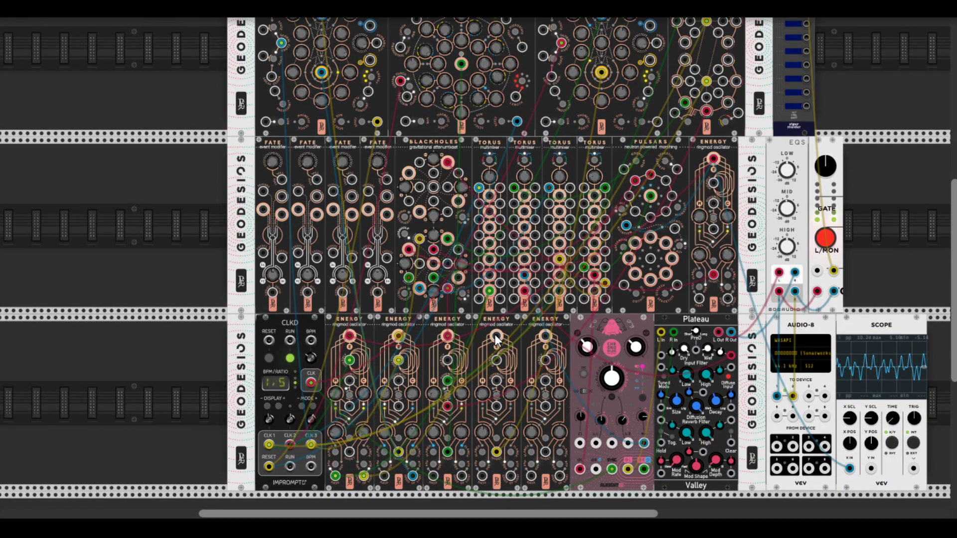
Step: Route the fourth bottom-row Energy's output through Blackholes' top channel 4 into the fourth Torus and set that channel's level to about 0.396
{"action": "left_click_drag", "start_coordinate": [494, 334], "coordinate": [607, 267]}
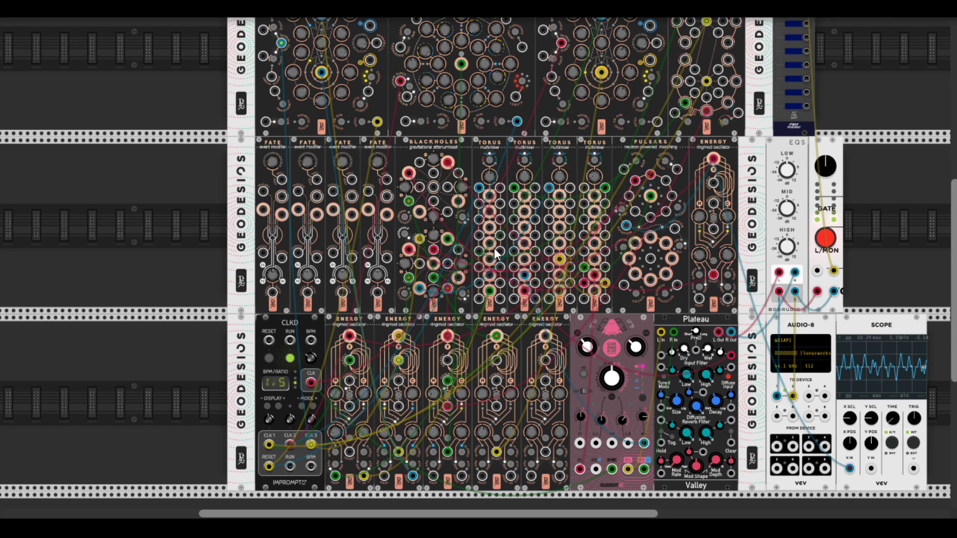
{"action": "left_click_drag", "start_coordinate": [405, 188], "coordinate": [404, 148]}
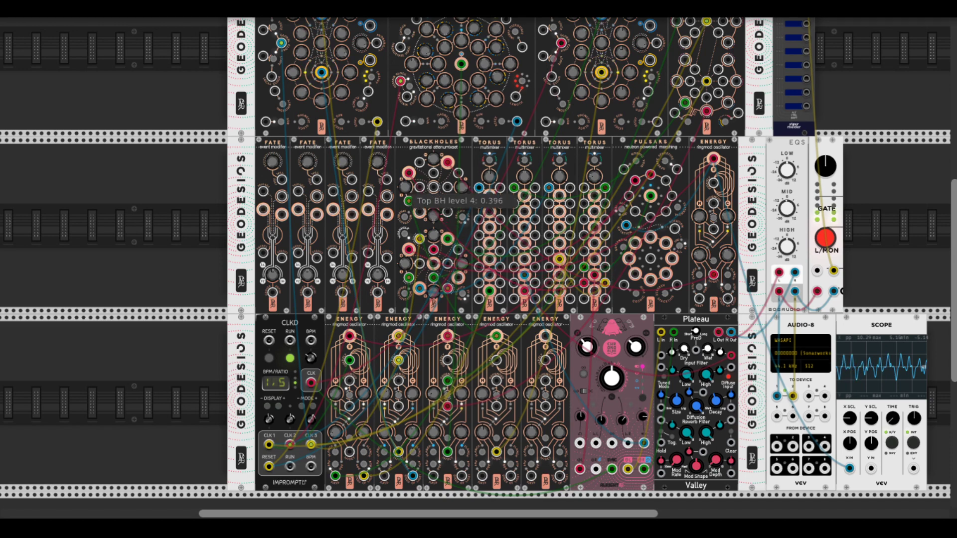
{"action": "mouse_move", "coordinate": [406, 187]}
{"action": "left_mouse_down"}
{"action": "mouse_move", "coordinate": [405, 202]}
{"action": "mouse_move", "coordinate": [405, 192]}
{"action": "left_mouse_up"}
{"action": "scroll", "coordinate": [638, 162], "scroll_direction": "up", "scroll_amount": 4}
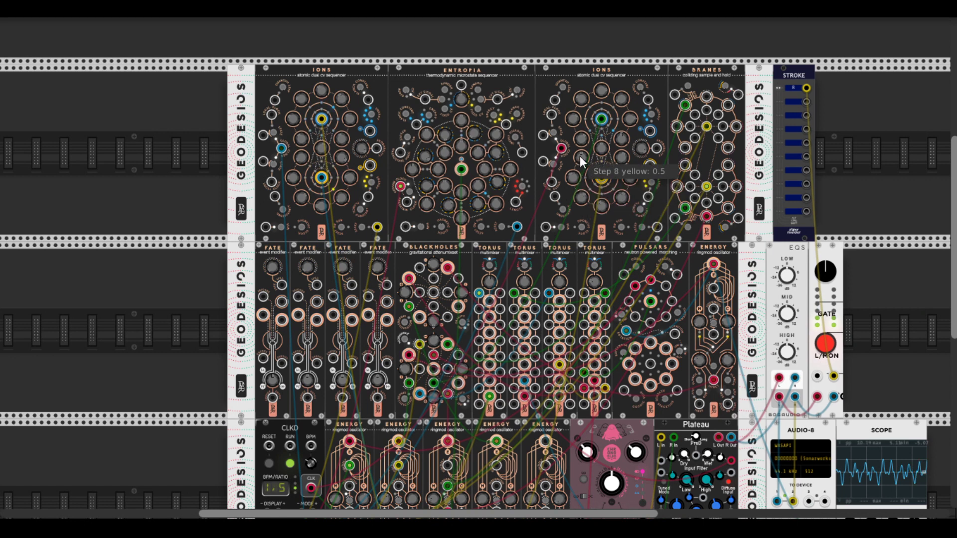
Step: Vary the yellow step values on the second Ions, with step 6 at about 0.644 and step 7 at about 0.394
{"action": "left_click_drag", "start_coordinate": [579, 157], "coordinate": [579, 155]}
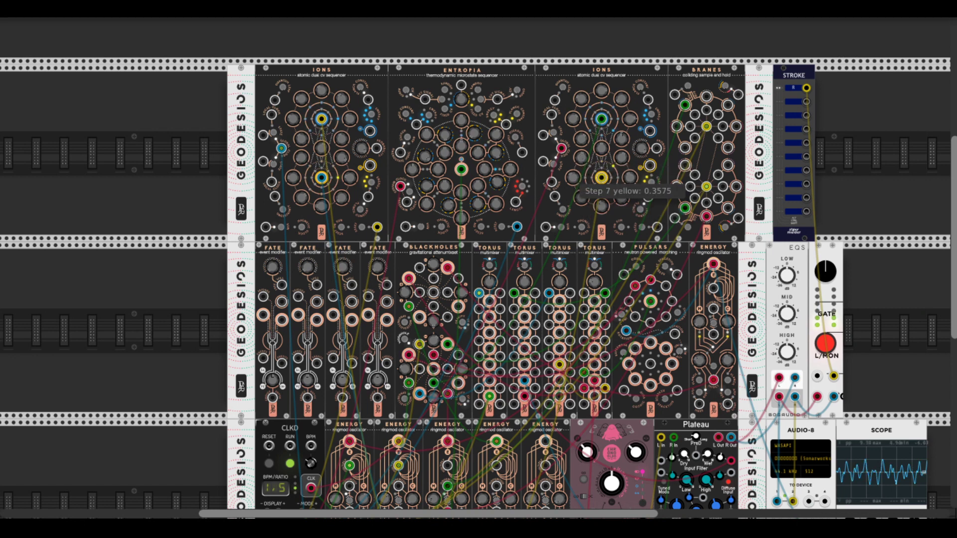
{"action": "left_click_drag", "start_coordinate": [602, 210], "coordinate": [602, 209]}
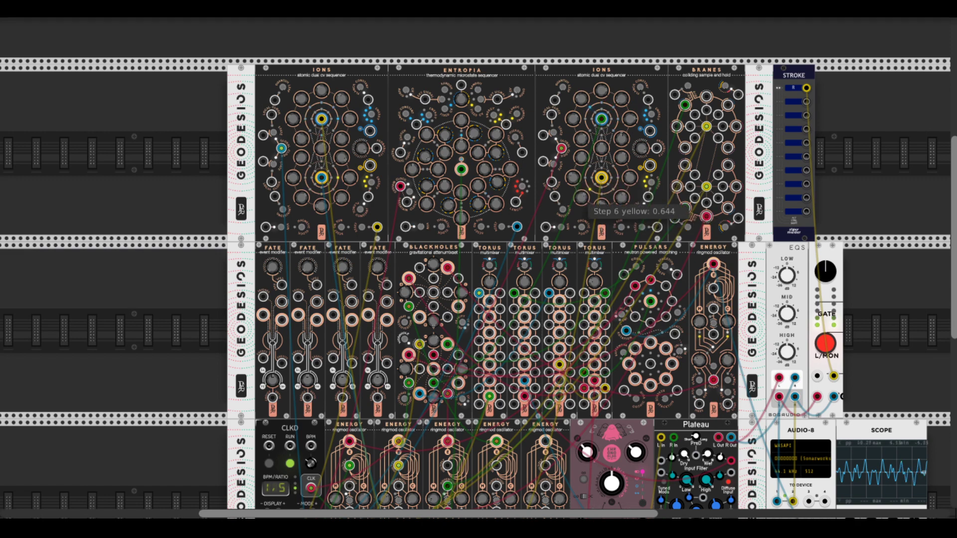
{"action": "left_click_drag", "start_coordinate": [573, 177], "coordinate": [579, 160]}
Step: Set the top level 4 of Blackholes to about 0.753
{"action": "scroll", "coordinate": [498, 209], "scroll_direction": "down", "scroll_amount": 5}
{"action": "scroll", "coordinate": [447, 218], "scroll_direction": "up", "scroll_amount": 3}
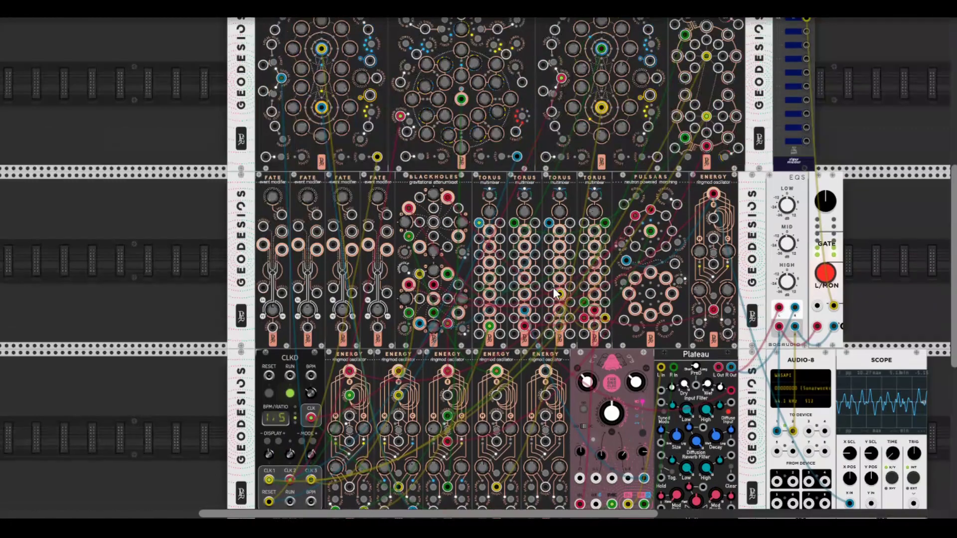
{"action": "mouse_move", "coordinate": [409, 227]}
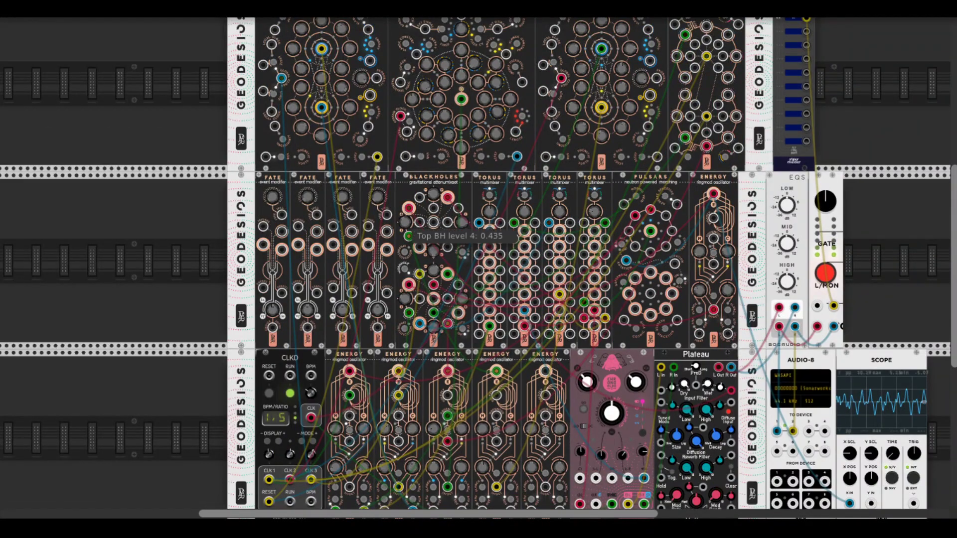
{"action": "left_click_drag", "start_coordinate": [409, 227], "coordinate": [408, 242]}
{"action": "scroll", "coordinate": [429, 223], "scroll_direction": "down", "scroll_amount": 3}
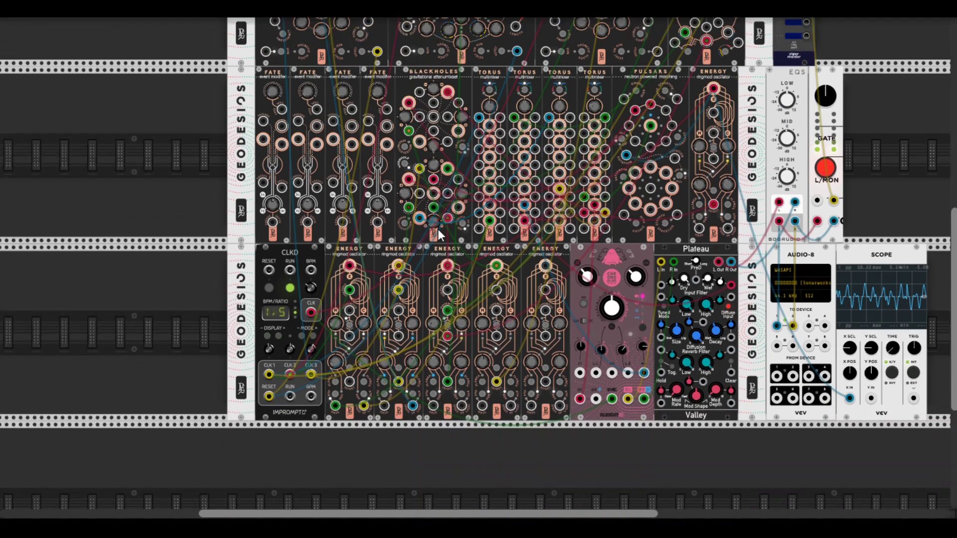
{"action": "mouse_move", "coordinate": [646, 280]}
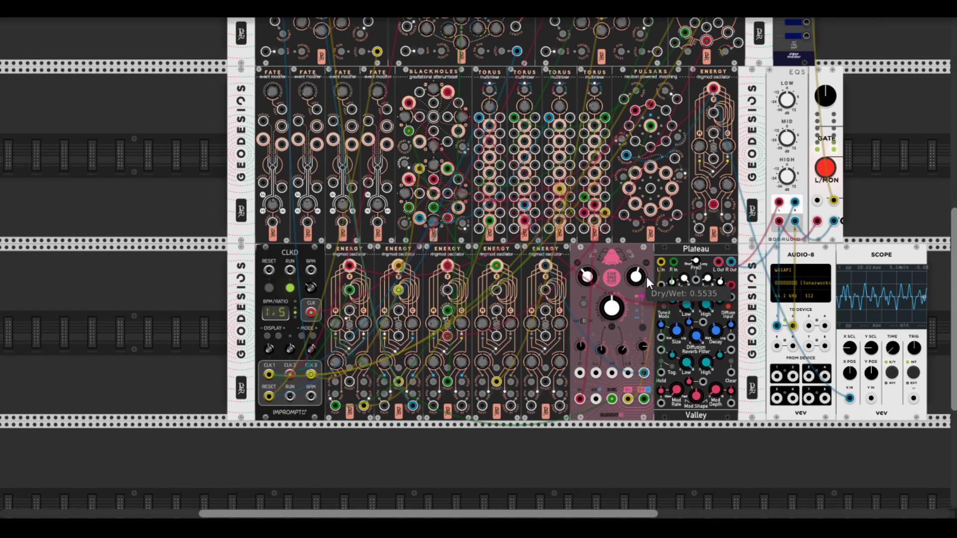
Step: Retune the second Ions' yellow sequence, with step 4 at about 0.919 and step 5 at about 0.589
{"action": "scroll", "coordinate": [647, 274], "scroll_direction": "up", "scroll_amount": 4}
{"action": "mouse_move", "coordinate": [652, 145]}
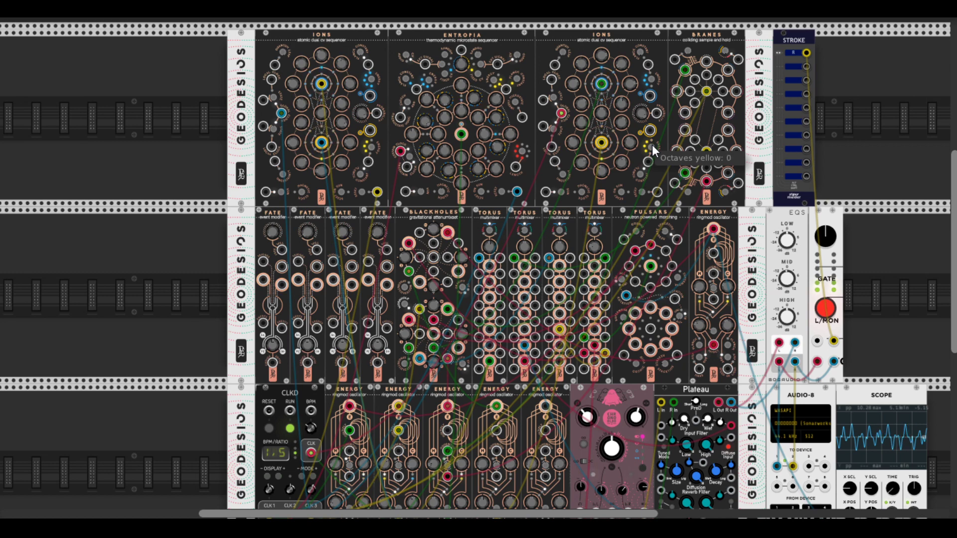
{"action": "mouse_move", "coordinate": [576, 149]}
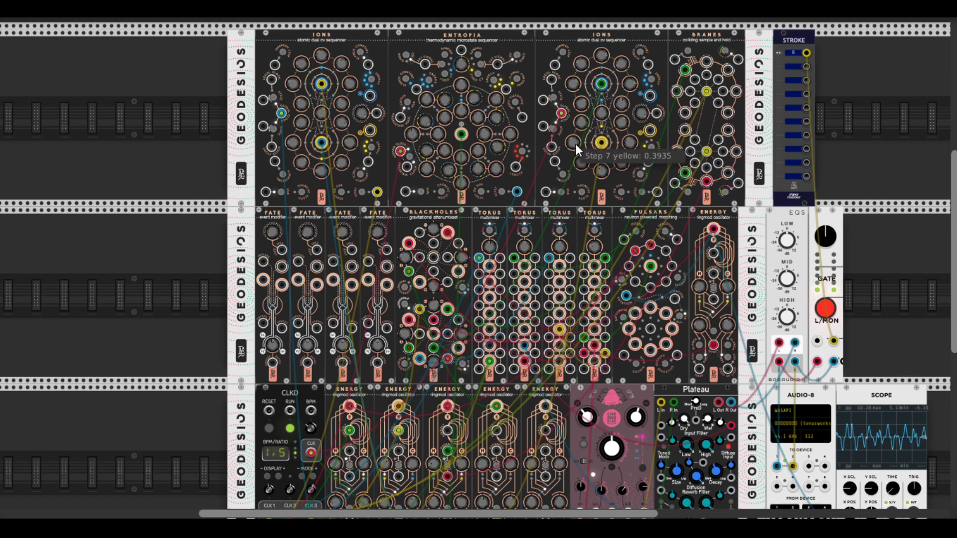
{"action": "left_click_drag", "start_coordinate": [576, 145], "coordinate": [476, 248]}
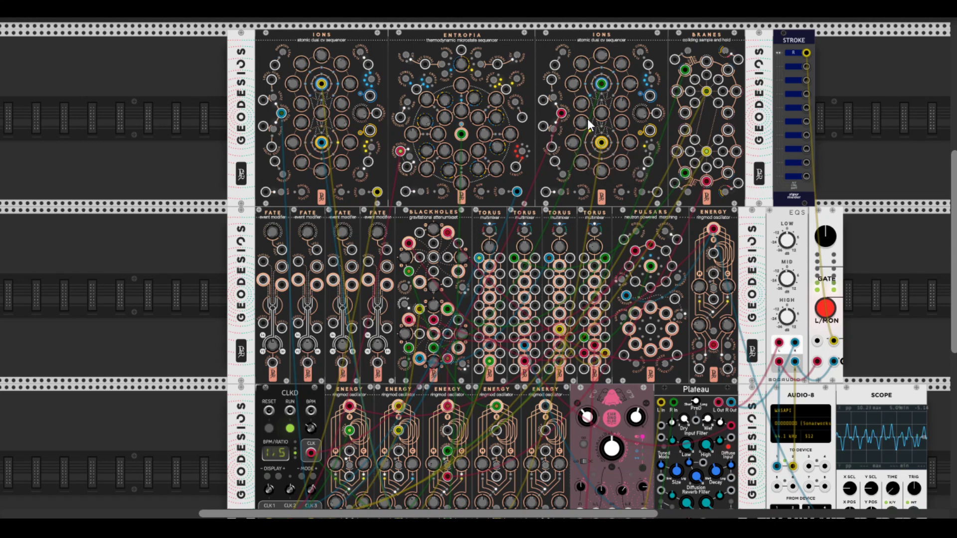
{"action": "left_click_drag", "start_coordinate": [621, 125], "coordinate": [628, 142]}
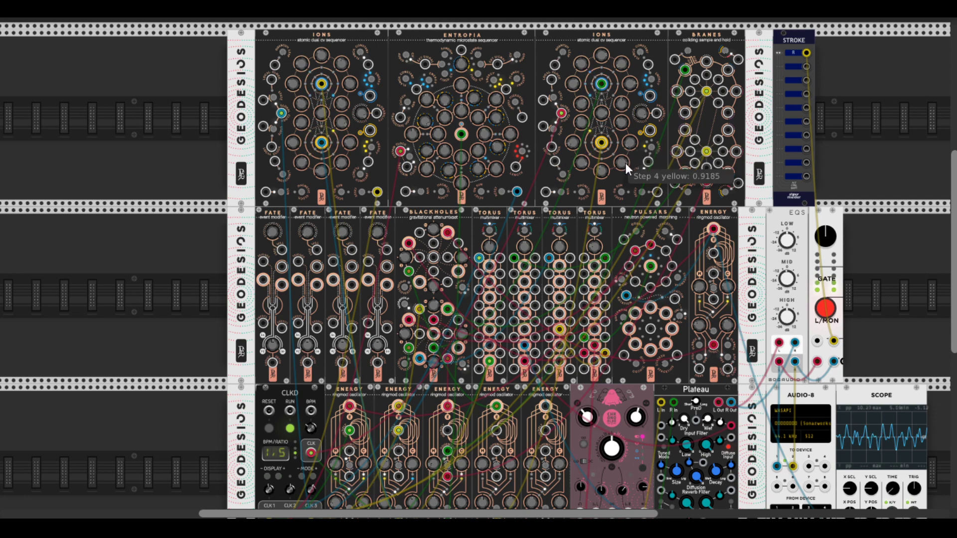
{"action": "mouse_move", "coordinate": [602, 172]}
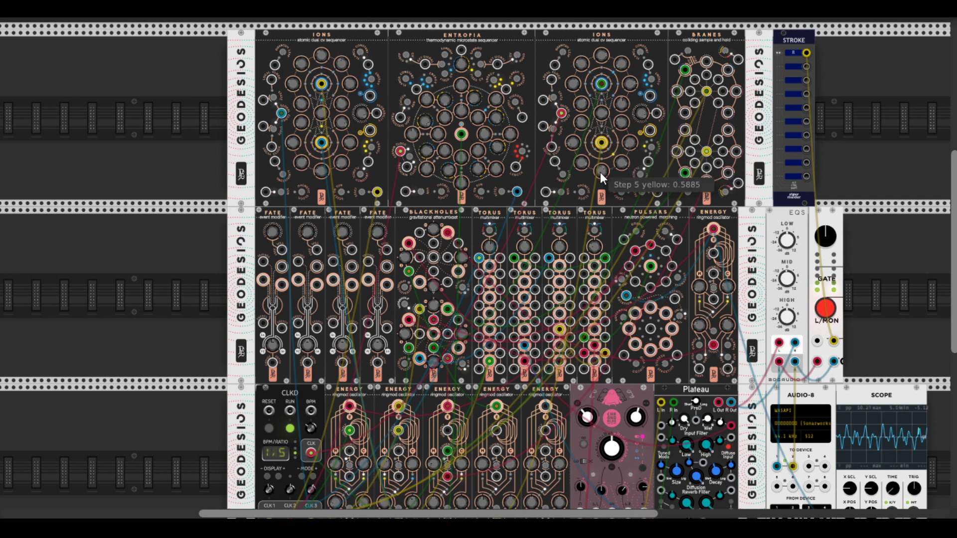
Step: Patch CLKD's clock 3 output into the second Ions' lower-left input and retune its yellow steps, with step 6 at about 0.913
{"action": "left_click_drag", "start_coordinate": [551, 147], "coordinate": [312, 429]}
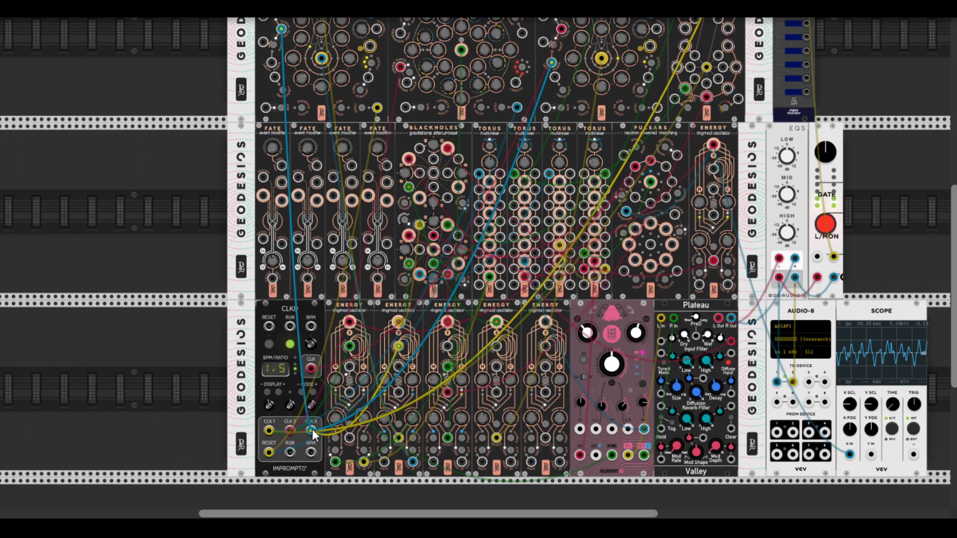
{"action": "scroll", "coordinate": [228, 257], "scroll_direction": "up", "scroll_amount": 3}
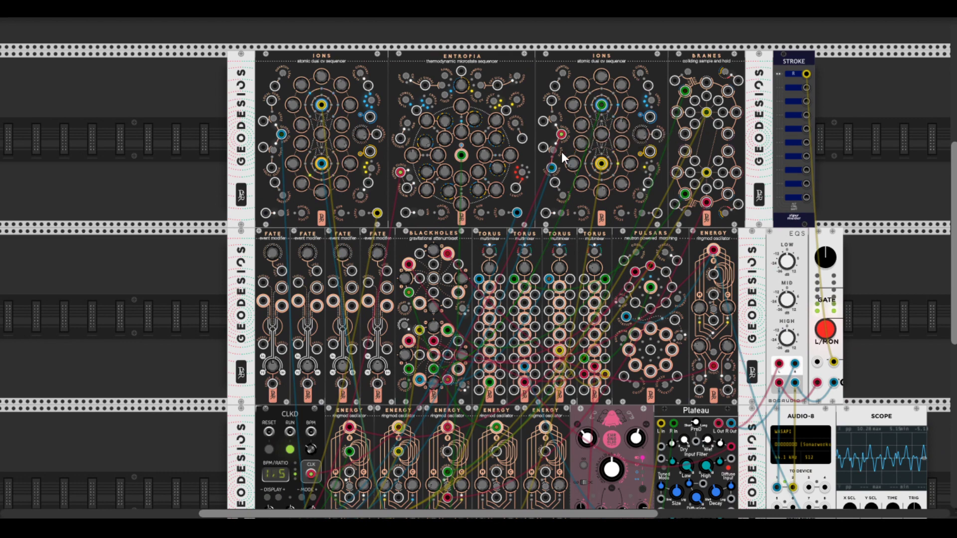
{"action": "mouse_move", "coordinate": [584, 181]}
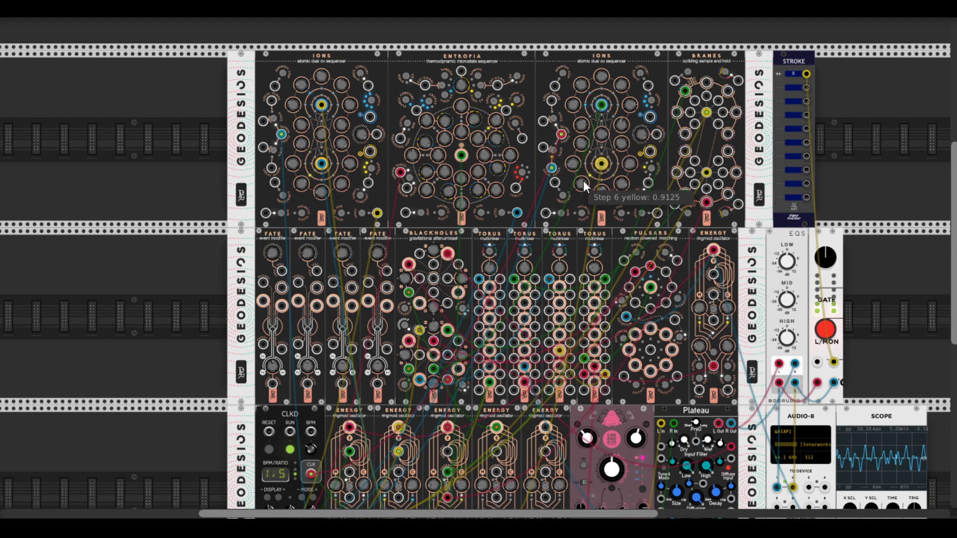
{"action": "mouse_move", "coordinate": [647, 168]}
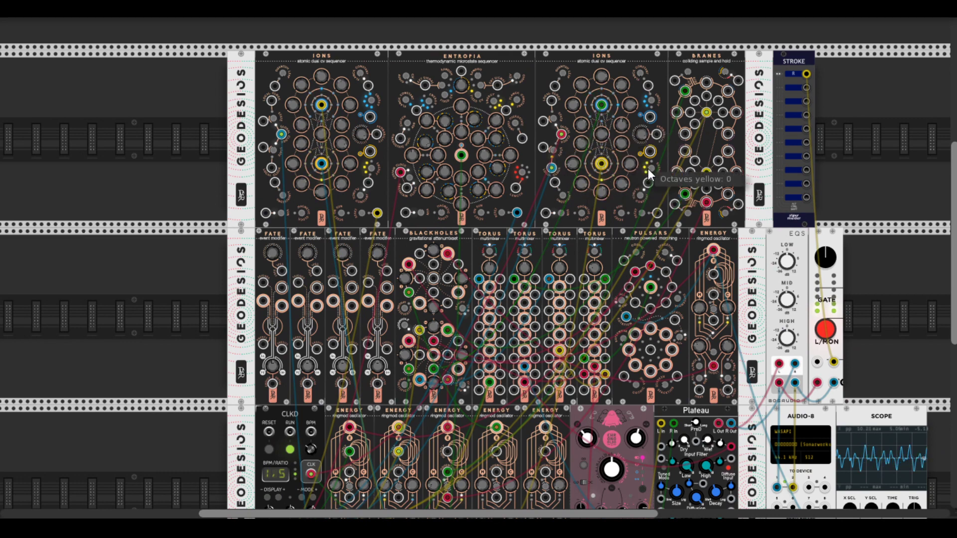
{"action": "left_click_drag", "start_coordinate": [622, 186], "coordinate": [622, 190]}
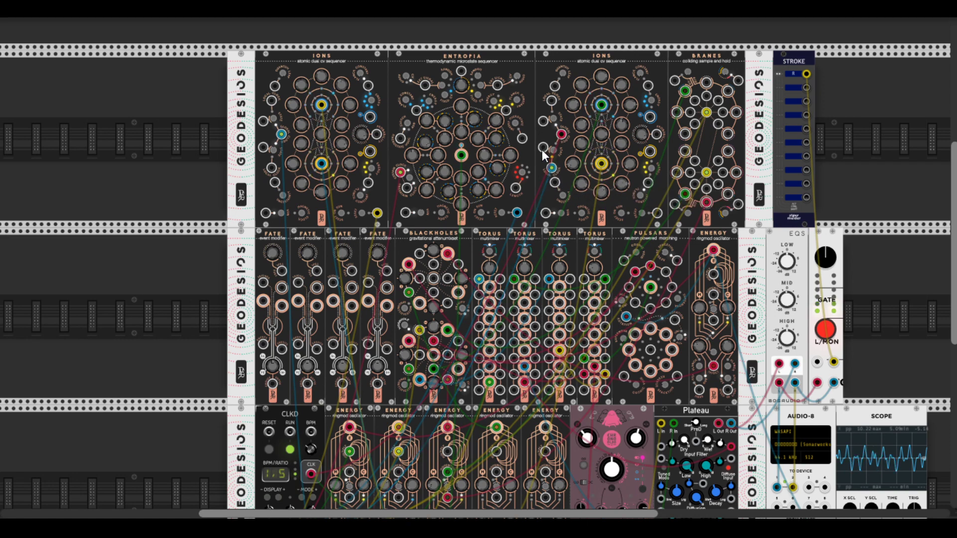
Step: Patch the lower-right Branes output into the second Ions' outermost left input and set yellow step 3 to about 0.173
{"action": "left_click_drag", "start_coordinate": [542, 150], "coordinate": [735, 175]}
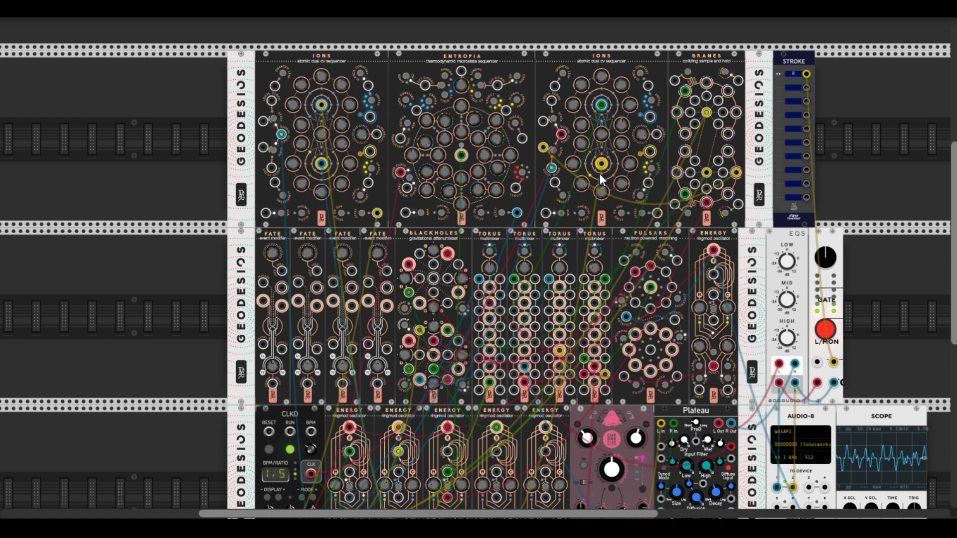
{"action": "left_click_drag", "start_coordinate": [635, 169], "coordinate": [634, 159]}
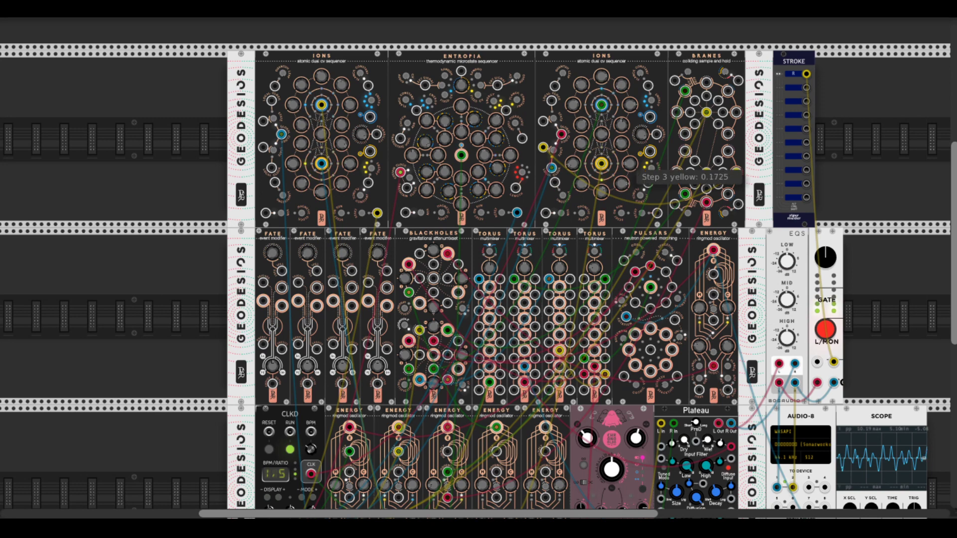
{"action": "mouse_move", "coordinate": [574, 170]}
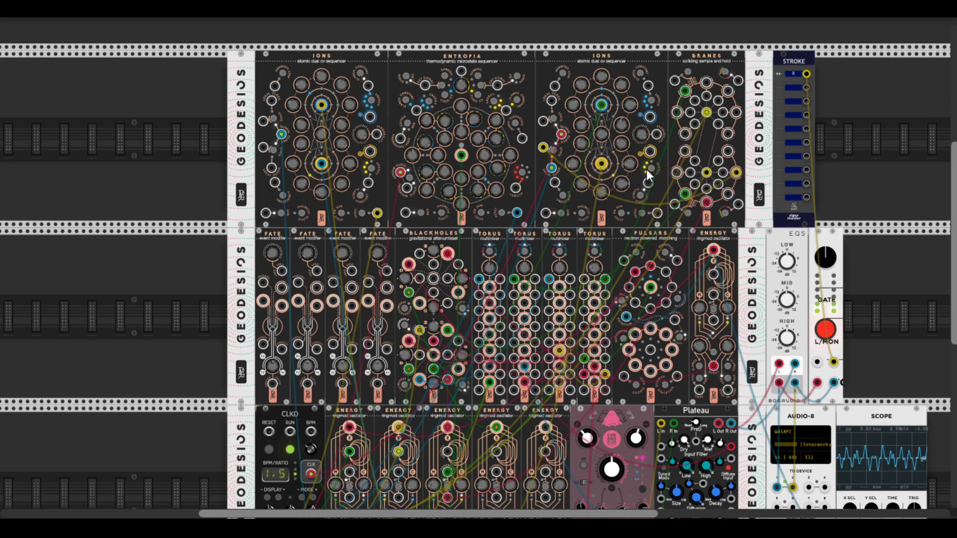
Step: Repatch the second Ions' lower-left input to CLKD's clock 1 output and readjust yellow steps 6 and 7
{"action": "left_click_drag", "start_coordinate": [551, 169], "coordinate": [269, 437]}
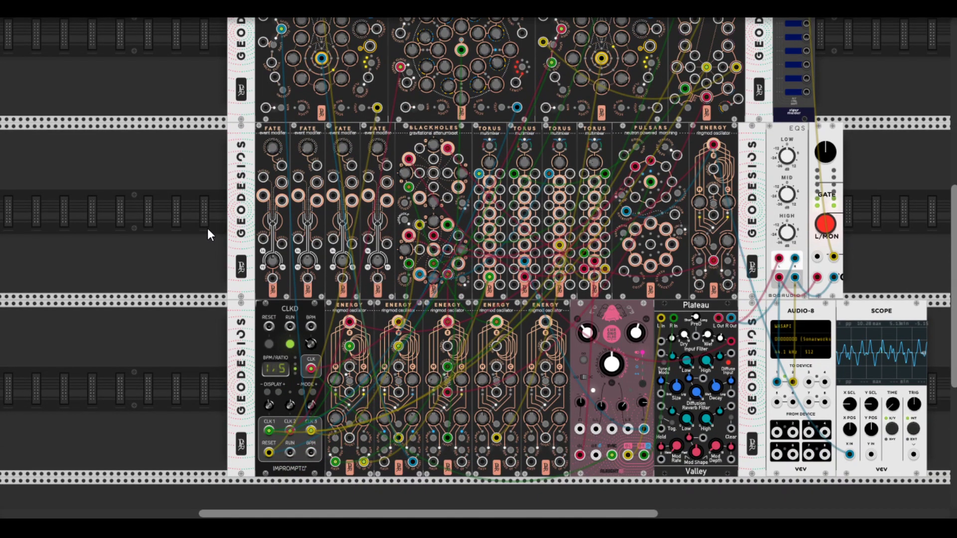
{"action": "scroll", "coordinate": [208, 230], "scroll_direction": "up", "scroll_amount": 3}
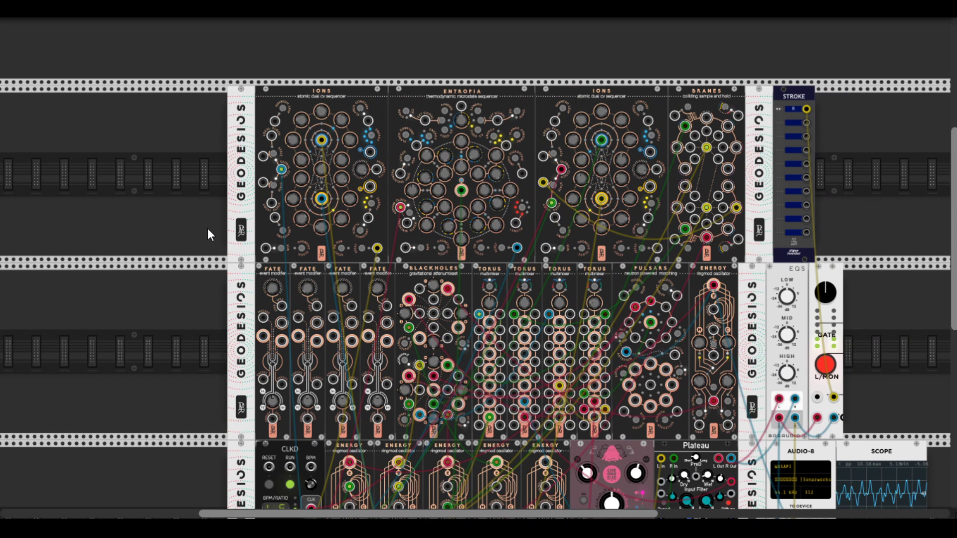
{"action": "left_click_drag", "start_coordinate": [573, 199], "coordinate": [573, 184]}
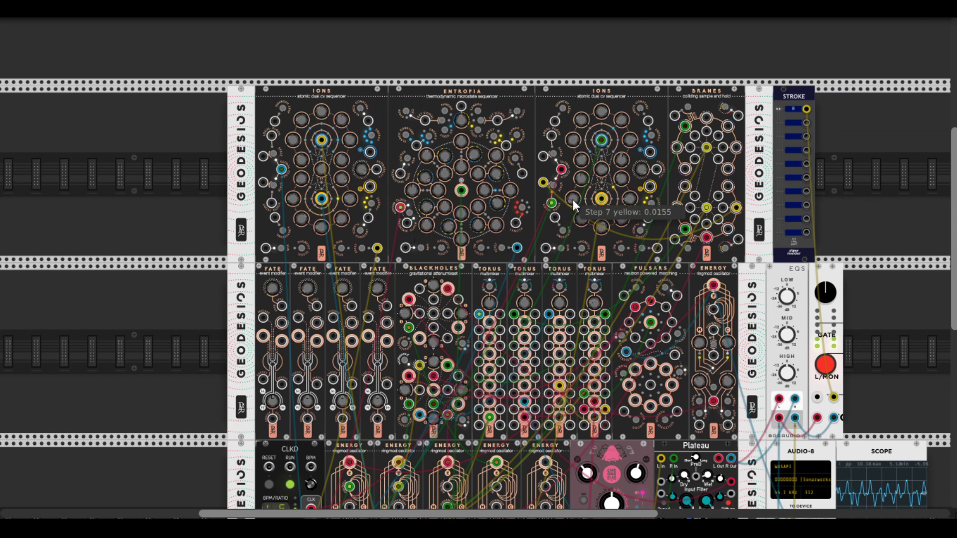
{"action": "left_click_drag", "start_coordinate": [581, 218], "coordinate": [581, 175]}
{"action": "left_click_drag", "start_coordinate": [581, 214], "coordinate": [586, 213]}
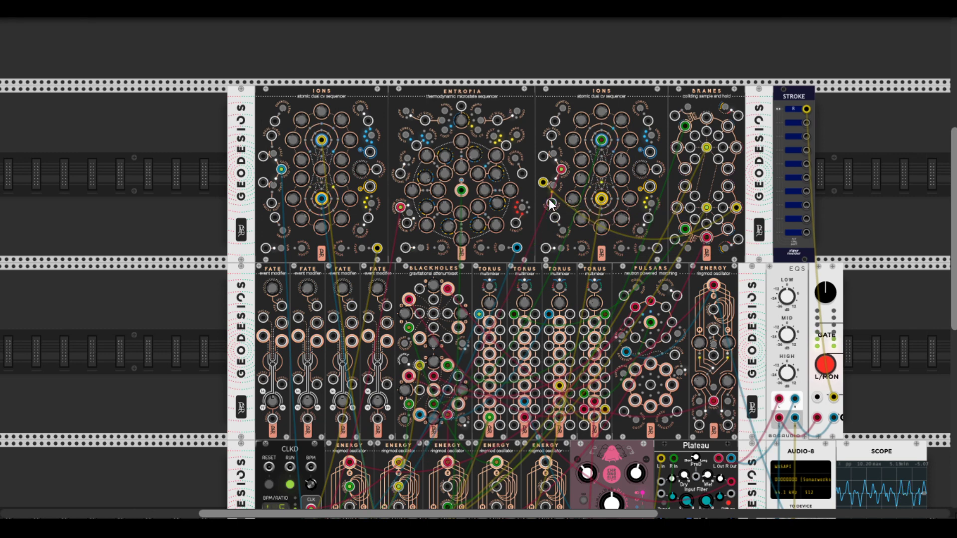
Step: Route CLKD's clock 3 through the first Fate into the second Ions' lower-left input and raise that Fate's main knob
{"action": "left_click_drag", "start_coordinate": [262, 317], "coordinate": [311, 433]}
{"action": "scroll", "coordinate": [212, 242], "scroll_direction": "up", "scroll_amount": 3}
{"action": "left_click_drag", "start_coordinate": [281, 299], "coordinate": [551, 172]}
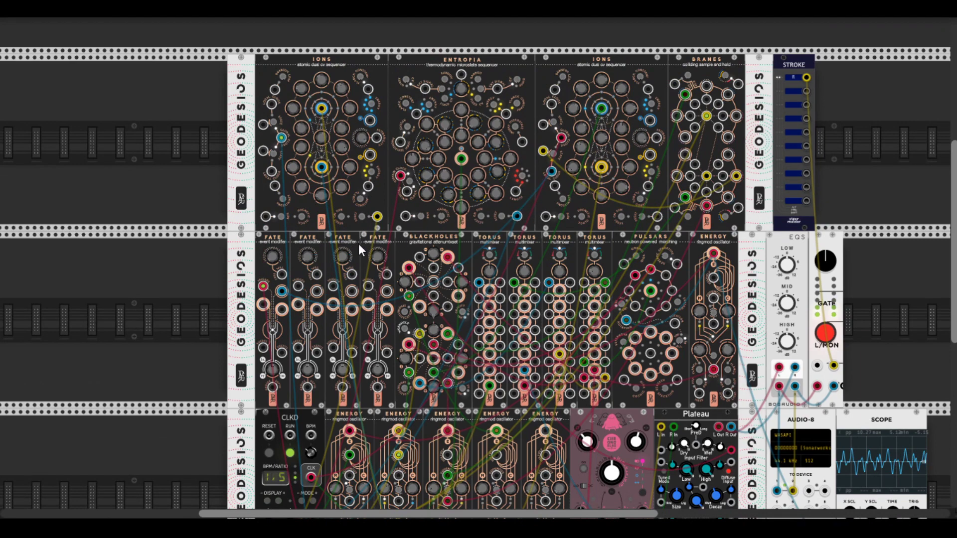
{"action": "mouse_move", "coordinate": [278, 262]}
{"action": "left_click_drag", "start_coordinate": [278, 262], "coordinate": [278, 238]}
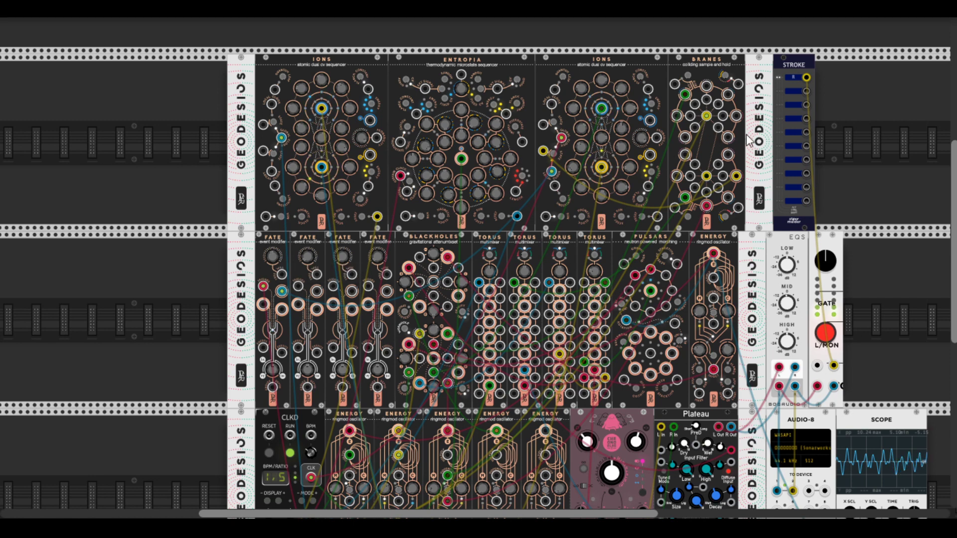
{"action": "mouse_move", "coordinate": [649, 174]}
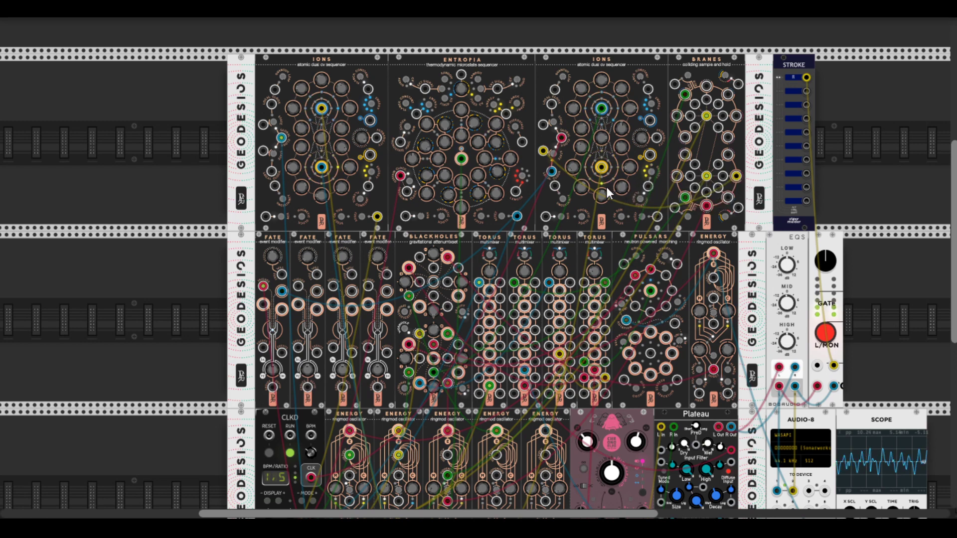
Step: Adjust the fourth bottom-row Energy's Momentum C and M, with M about 0.237, and set Blackholes' top level 4 to about 0.078
{"action": "scroll", "coordinate": [528, 316], "scroll_direction": "down", "scroll_amount": 3}
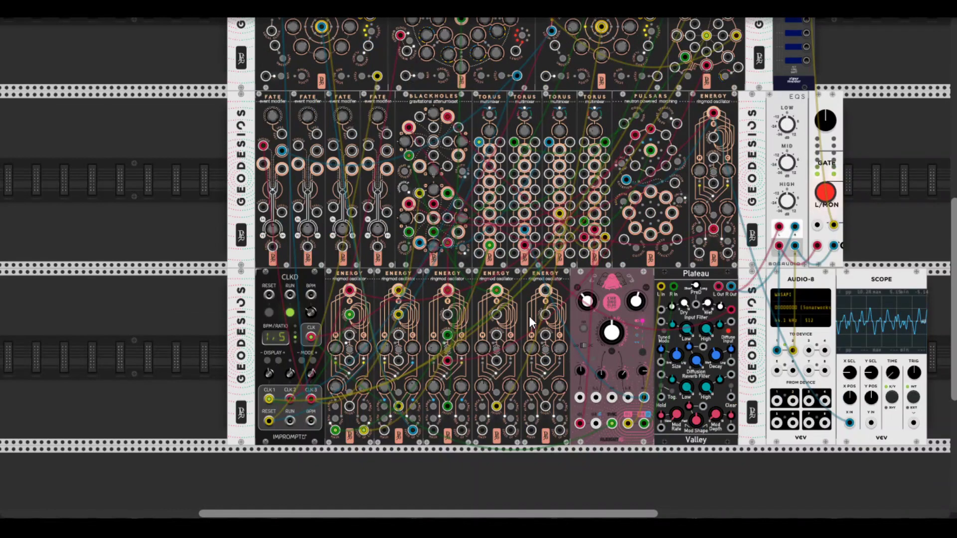
{"action": "mouse_move", "coordinate": [407, 145]}
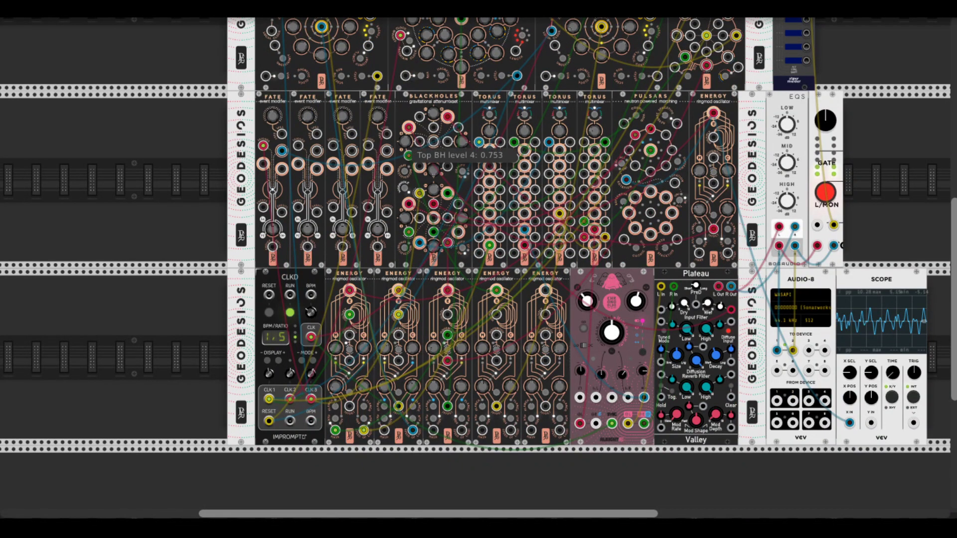
{"action": "mouse_move", "coordinate": [515, 348]}
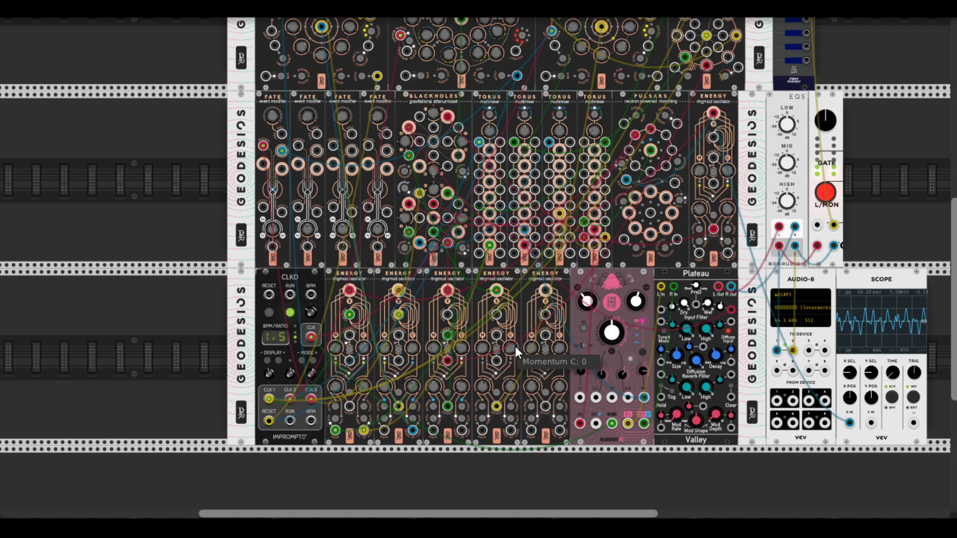
{"action": "left_click_drag", "start_coordinate": [515, 346], "coordinate": [490, 319]}
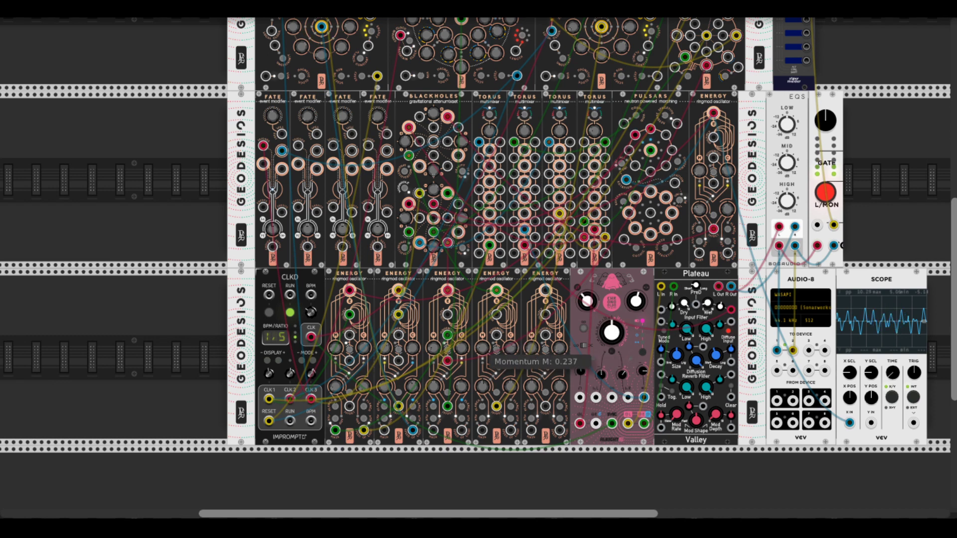
{"action": "mouse_move", "coordinate": [395, 171]}
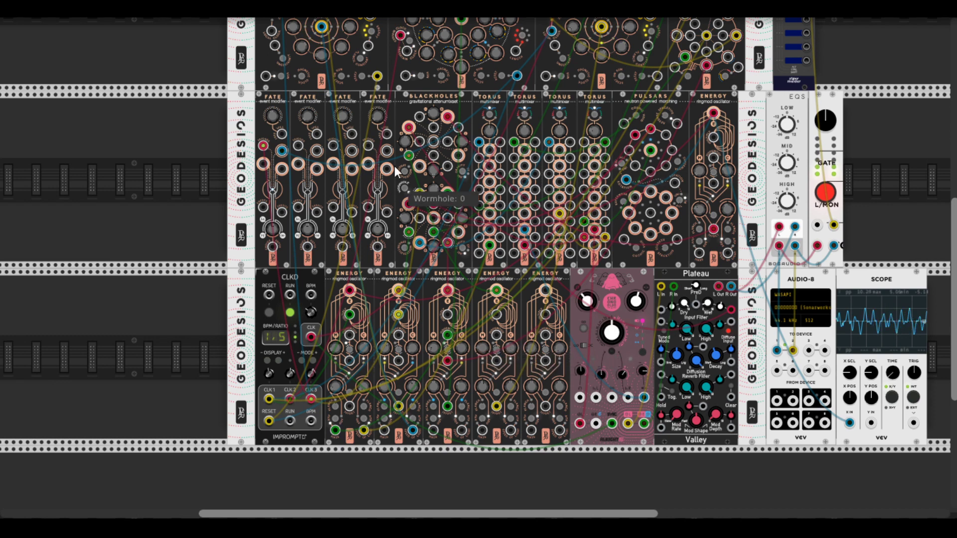
{"action": "left_click_drag", "start_coordinate": [409, 137], "coordinate": [409, 145]}
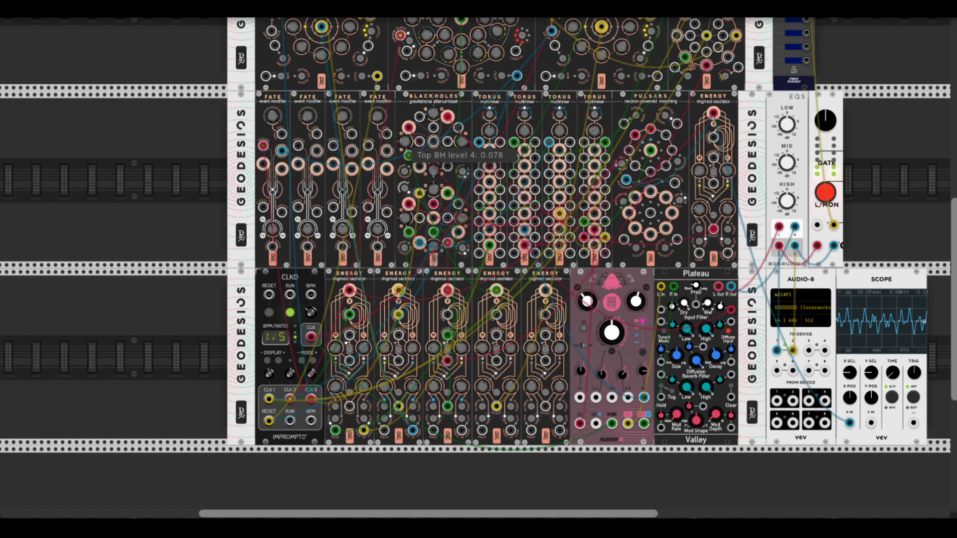
Step: Remove the second Ions' existing clock cable and patch its clock input to a different CLKD clock output
{"action": "scroll", "coordinate": [510, 279], "scroll_direction": "up", "scroll_amount": 5}
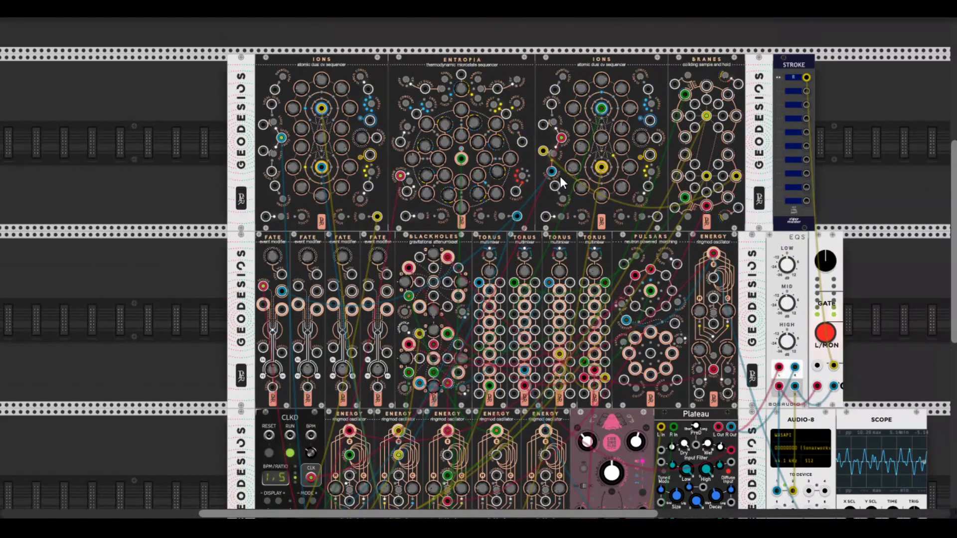
{"action": "left_click", "coordinate": [552, 172]}
{"action": "right_click", "coordinate": [562, 137]}
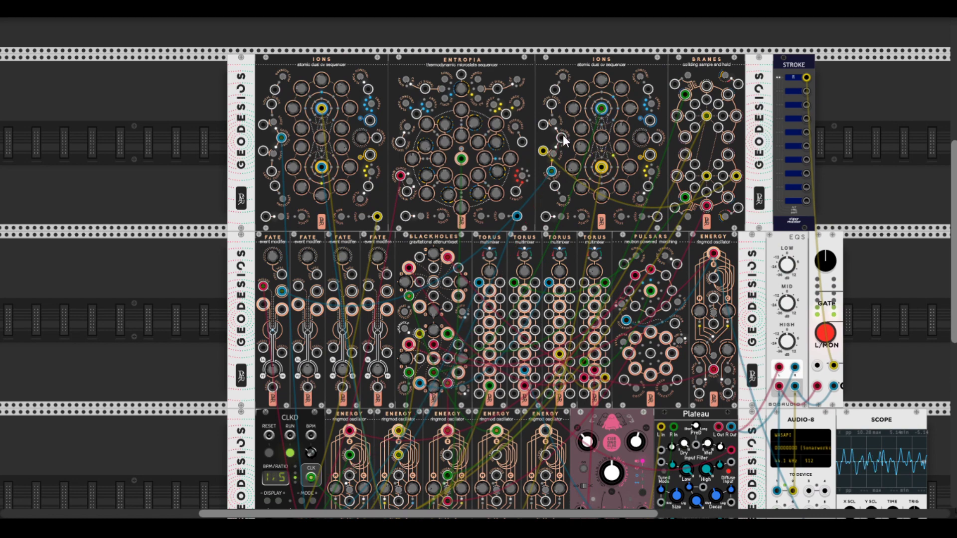
{"action": "left_click_drag", "start_coordinate": [564, 141], "coordinate": [312, 369]}
{"action": "scroll", "coordinate": [313, 370], "scroll_direction": "up", "scroll_amount": 5}
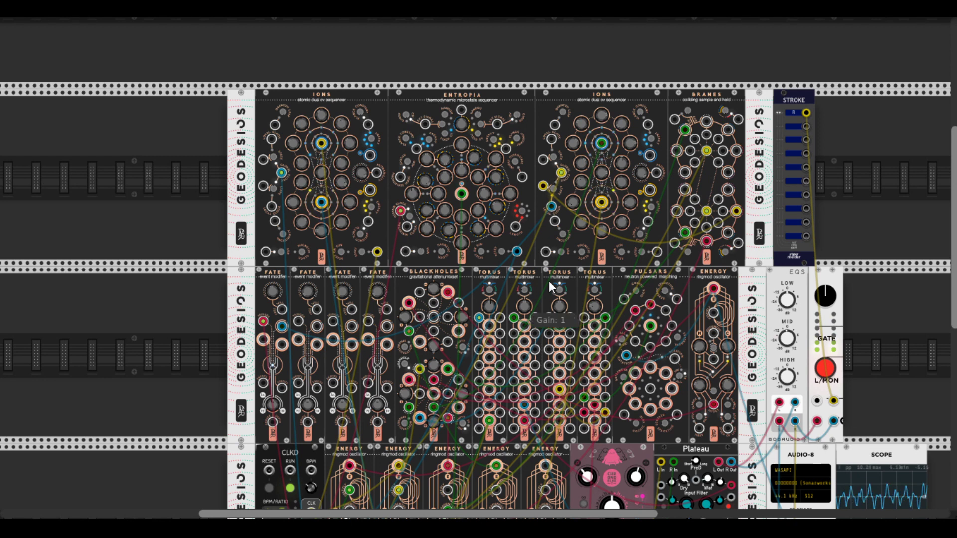
Step: Raise Blackholes' top level 4 to about 0.309
{"action": "mouse_move", "coordinate": [572, 211]}
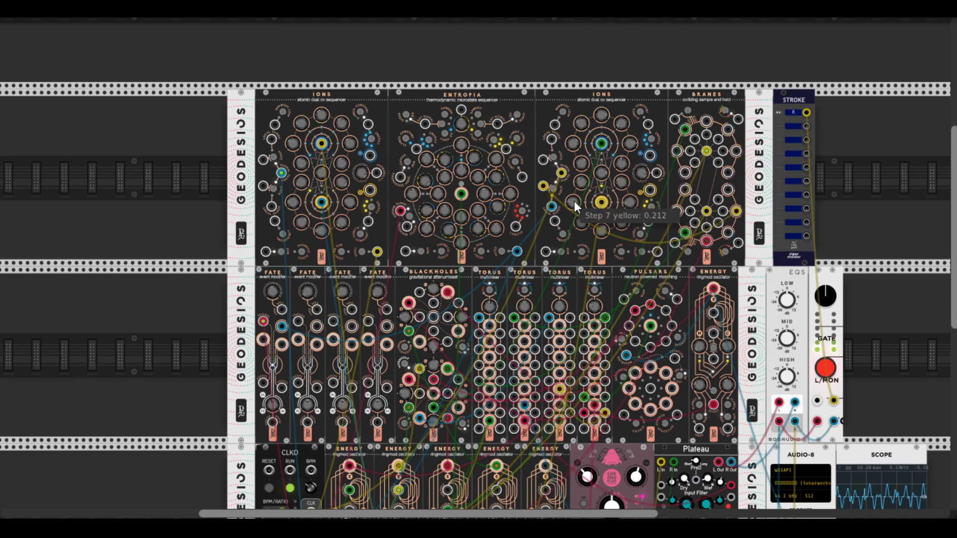
{"action": "mouse_move", "coordinate": [624, 228]}
{"action": "scroll", "coordinate": [592, 255], "scroll_direction": "down", "scroll_amount": 3}
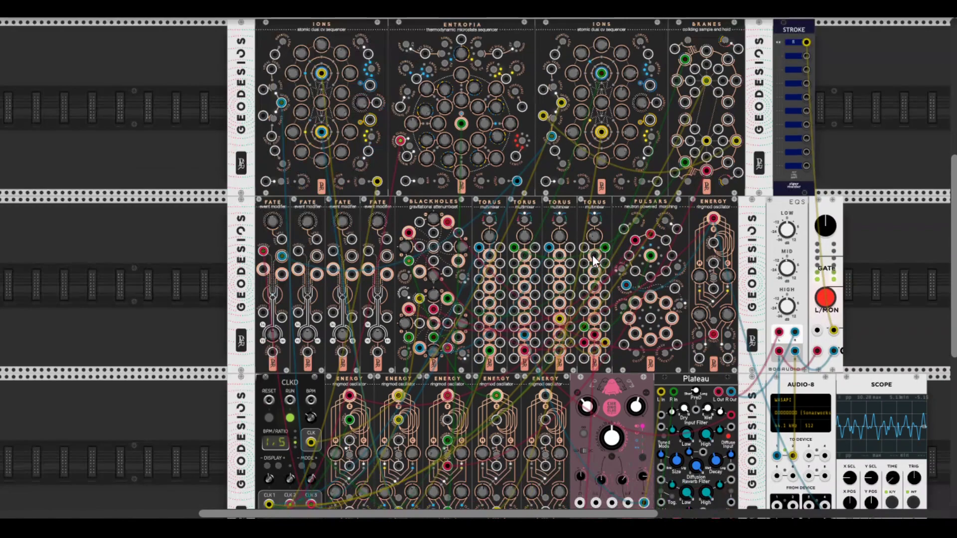
{"action": "scroll", "coordinate": [588, 216], "scroll_direction": "down", "scroll_amount": 3}
{"action": "scroll", "coordinate": [594, 240], "scroll_direction": "up", "scroll_amount": 3}
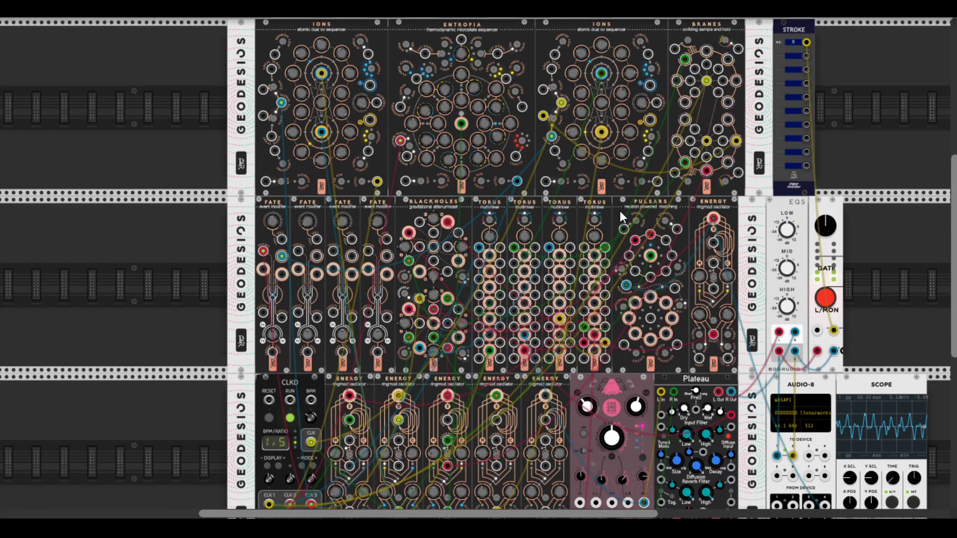
{"action": "mouse_move", "coordinate": [406, 247]}
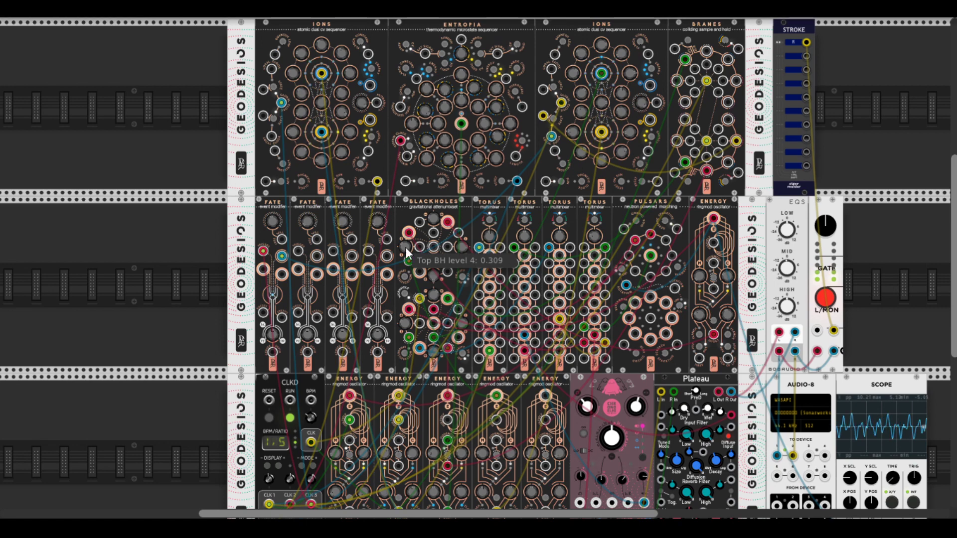
{"action": "mouse_move", "coordinate": [405, 247]}
{"action": "left_mouse_down"}
{"action": "mouse_move", "coordinate": [405, 234]}
{"action": "mouse_move", "coordinate": [405, 244]}
{"action": "left_mouse_up"}
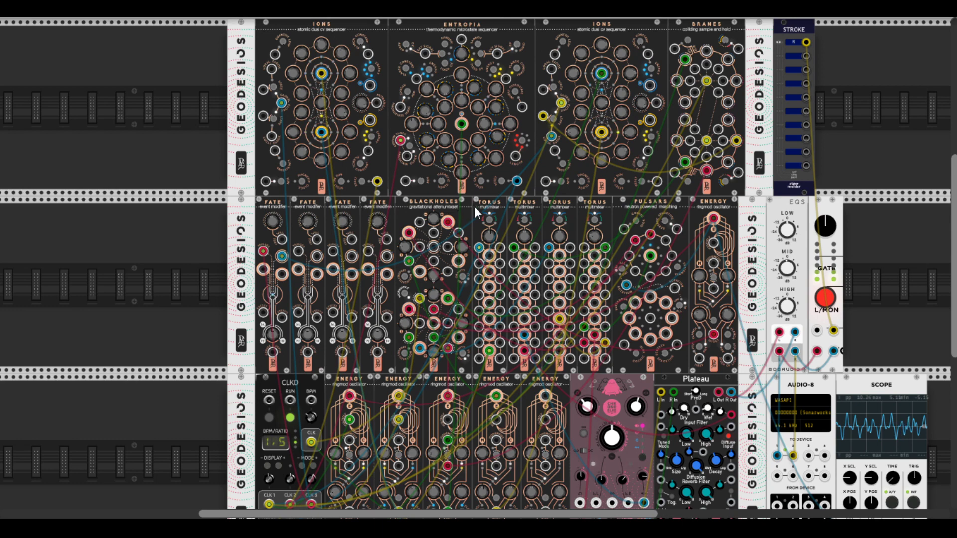
{"action": "mouse_move", "coordinate": [430, 226]}
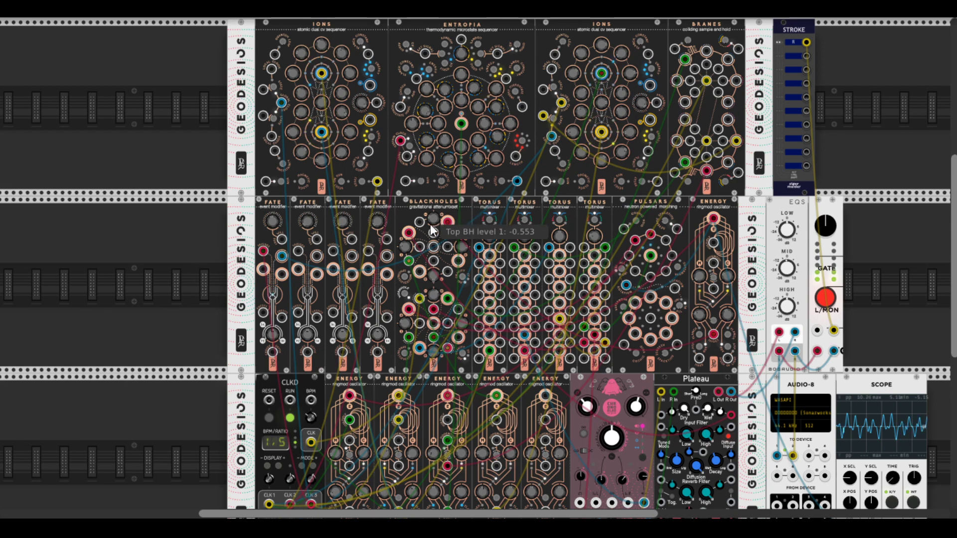
Step: Tune the fourth bottom-row Energy to Momentum M about 0.456, Freq M about -2.205 and Freq C about -0.099, and set Blackholes' top level 4 to 1
{"action": "scroll", "coordinate": [522, 290], "scroll_direction": "down", "scroll_amount": 3}
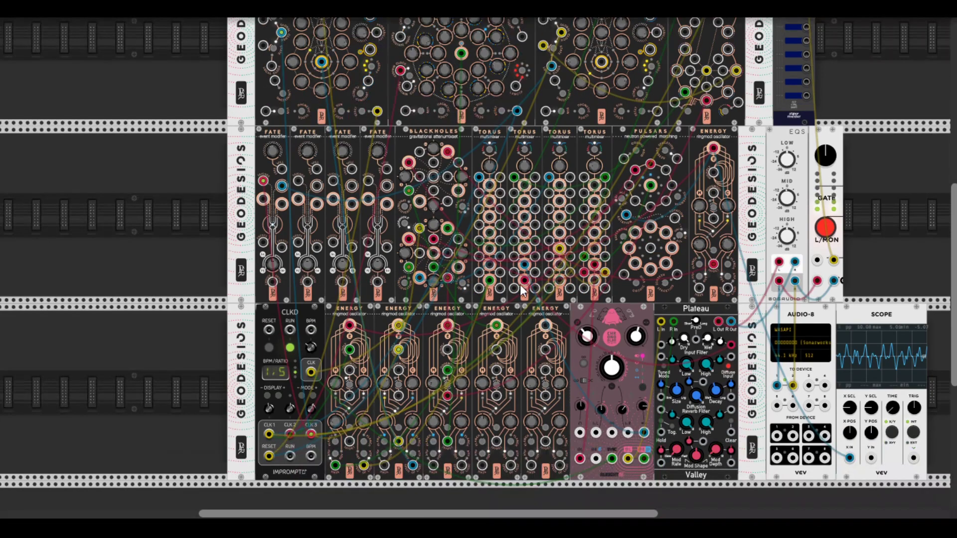
{"action": "left_click_drag", "start_coordinate": [507, 383], "coordinate": [485, 401]}
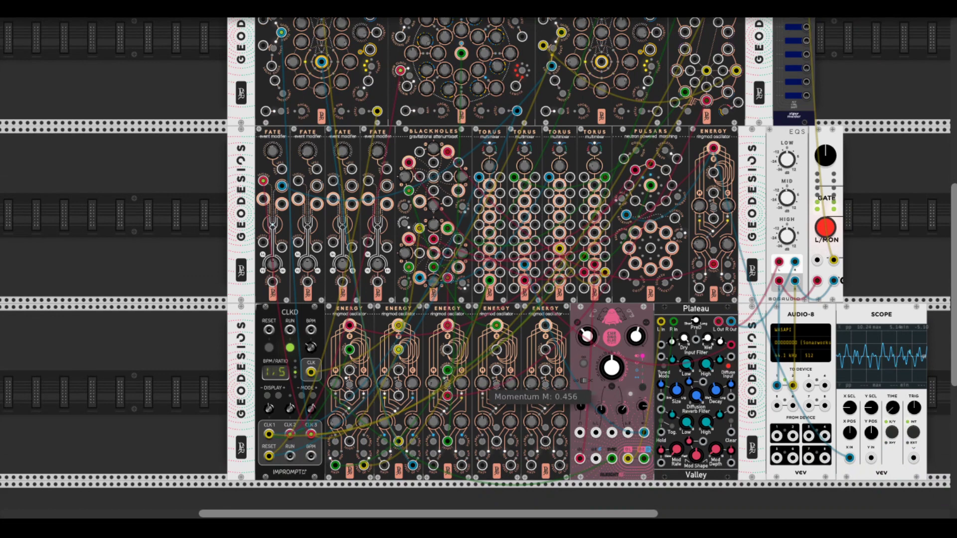
{"action": "mouse_move", "coordinate": [497, 431]}
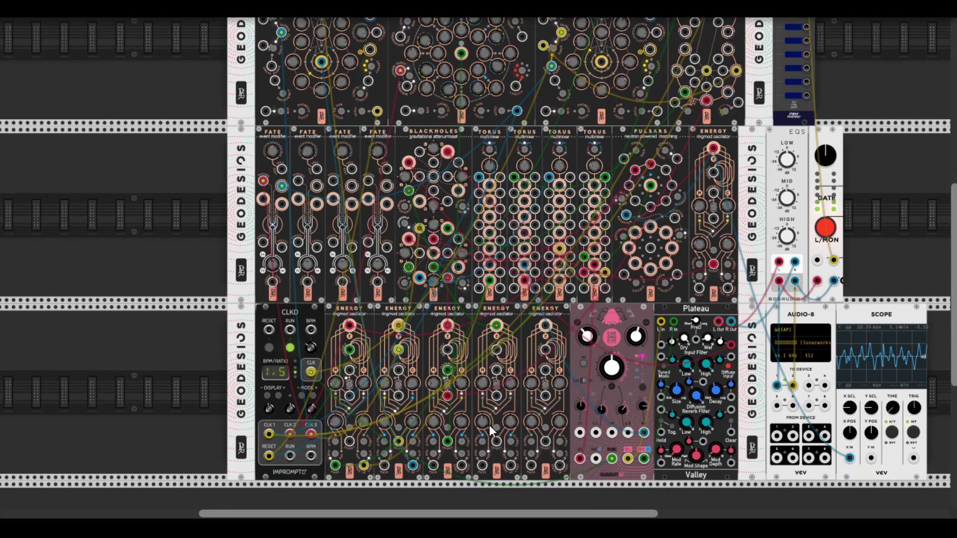
{"action": "left_click_drag", "start_coordinate": [490, 430], "coordinate": [490, 433]}
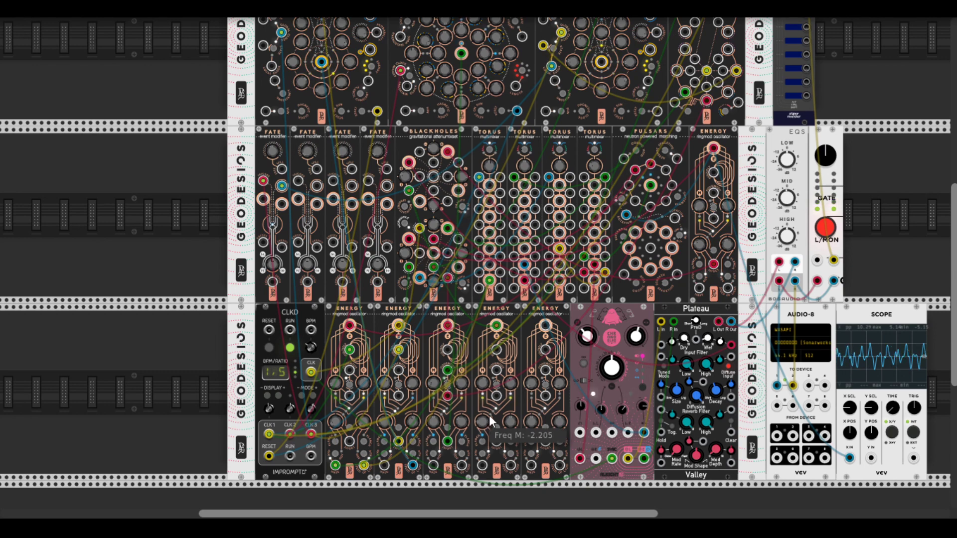
{"action": "left_click_drag", "start_coordinate": [411, 174], "coordinate": [411, 170]}
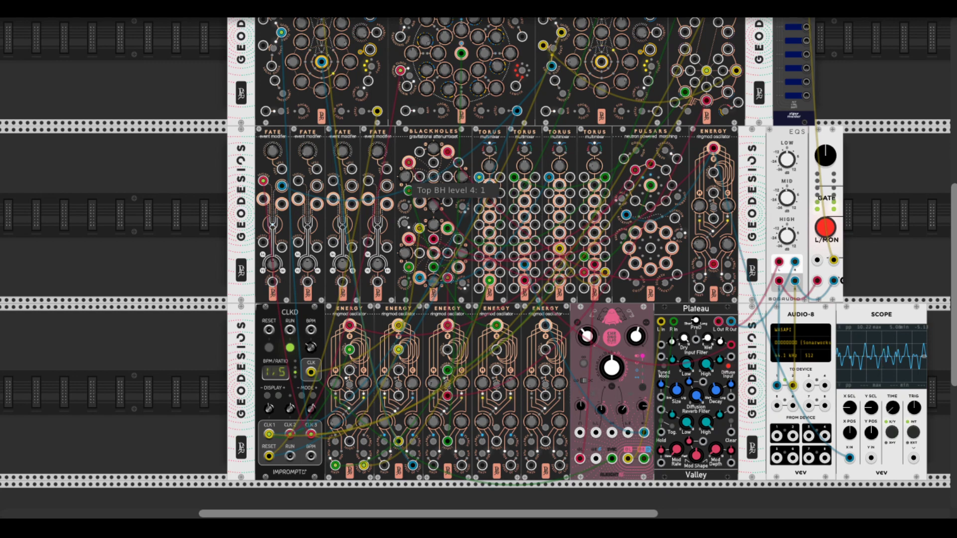
{"action": "mouse_move", "coordinate": [489, 429]}
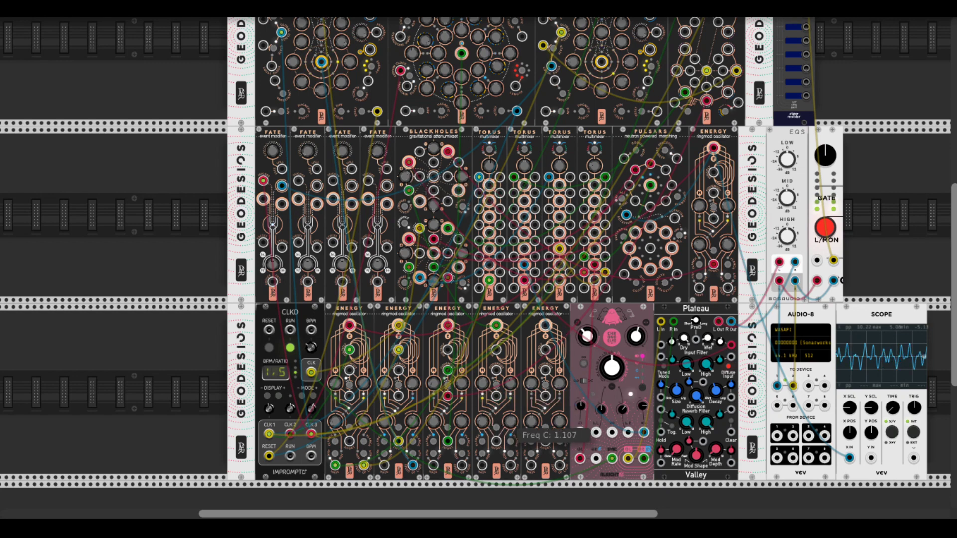
{"action": "left_click_drag", "start_coordinate": [517, 429], "coordinate": [517, 441]}
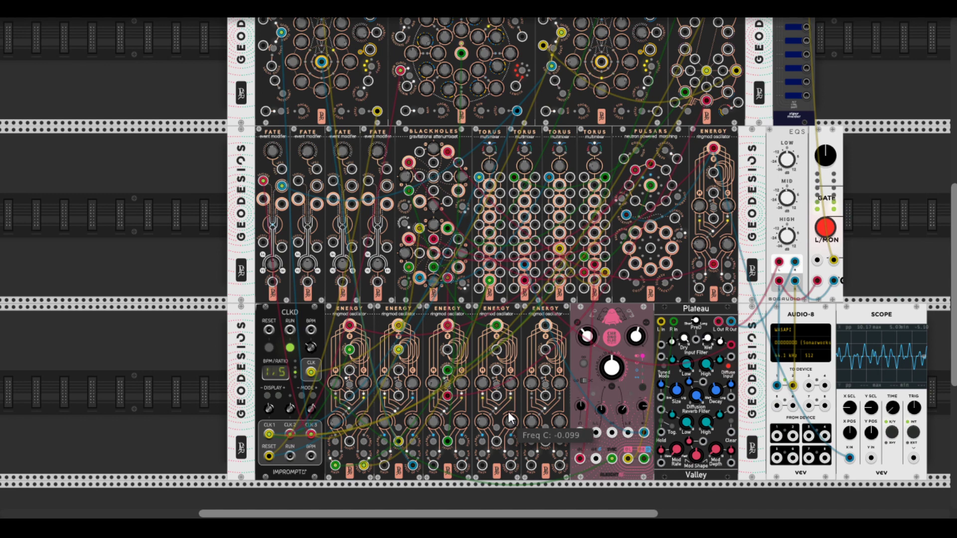
Step: Patch the middle-row Energy's output into Branes' upper input, and Branes' topmost output into the fourth bottom-row Energy's central modulation input
{"action": "left_click_drag", "start_coordinate": [496, 370], "coordinate": [714, 148]}
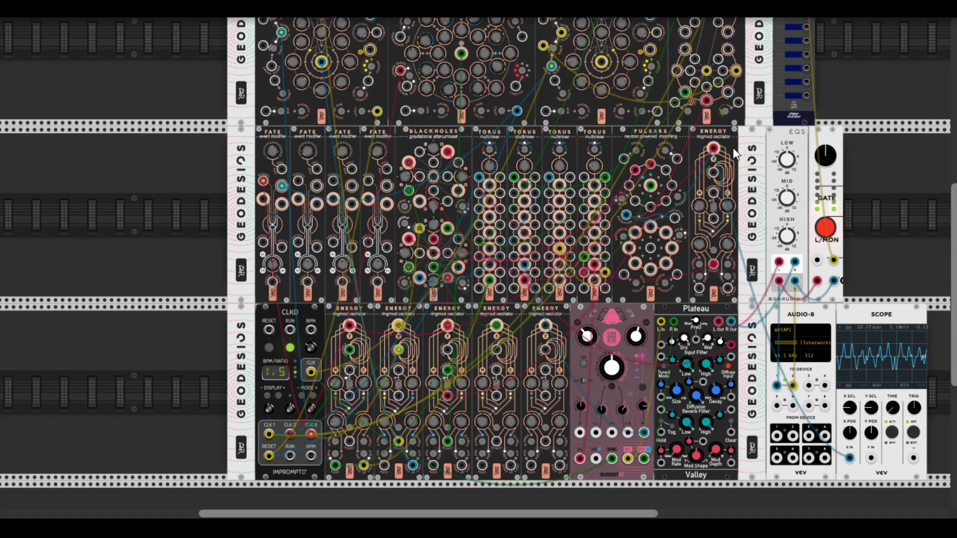
{"action": "scroll", "coordinate": [732, 147], "scroll_direction": "up", "scroll_amount": 5}
{"action": "left_click_drag", "start_coordinate": [706, 135], "coordinate": [713, 289]}
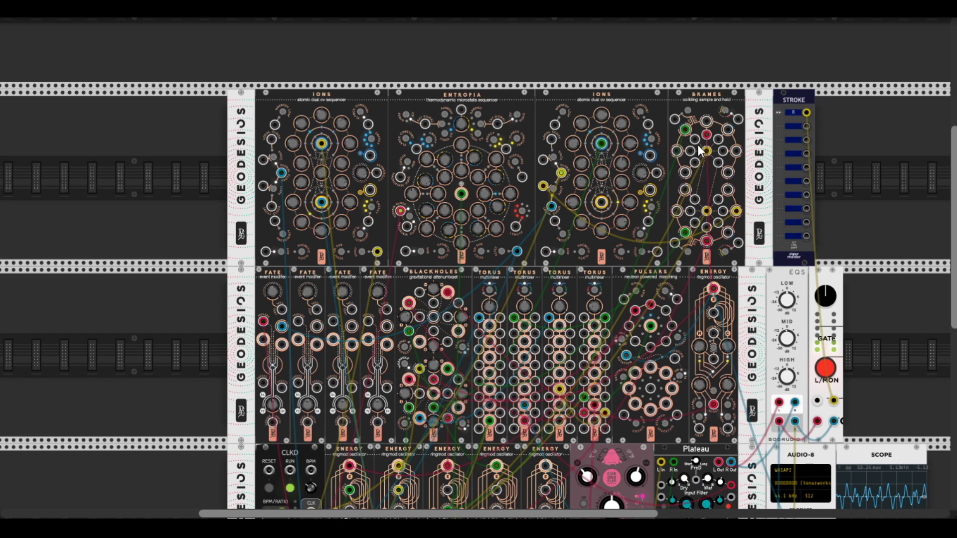
{"action": "left_click_drag", "start_coordinate": [710, 125], "coordinate": [496, 395]}
{"action": "scroll", "coordinate": [519, 456], "scroll_direction": "down", "scroll_amount": 4}
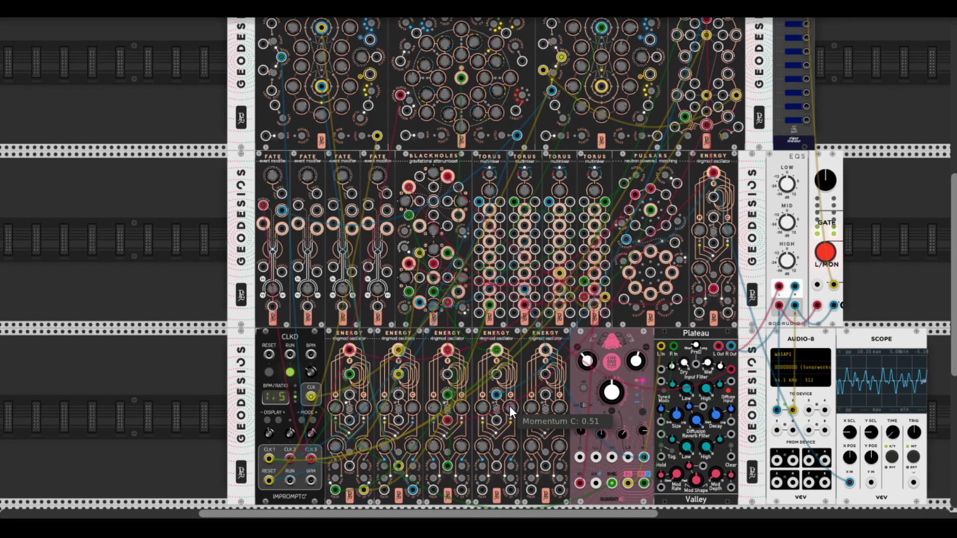
Step: Patch Branes' topmost output to the Scope's Y input and remove the cable from the Scope's X input
{"action": "scroll", "coordinate": [855, 382], "scroll_direction": "down", "scroll_amount": 5}
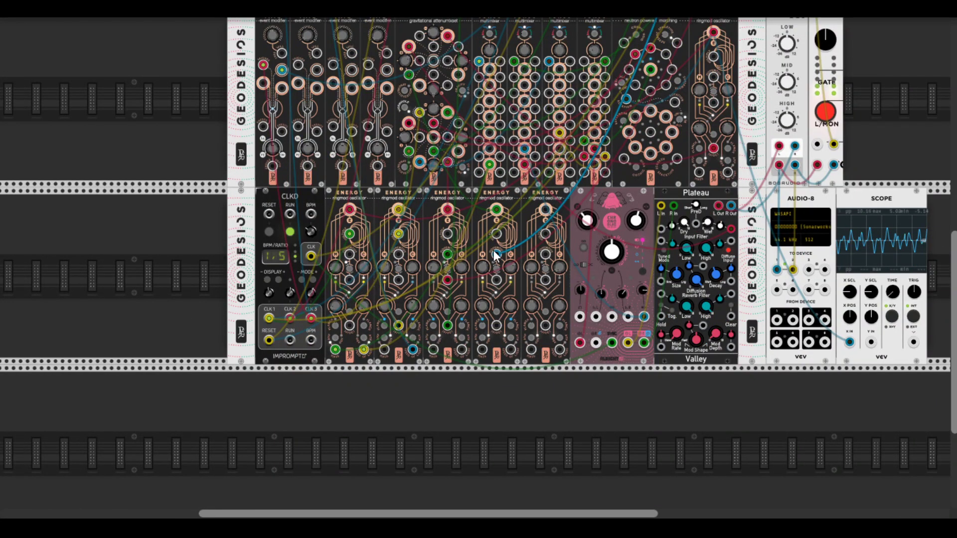
{"action": "left_click_drag", "start_coordinate": [496, 254], "coordinate": [871, 340]}
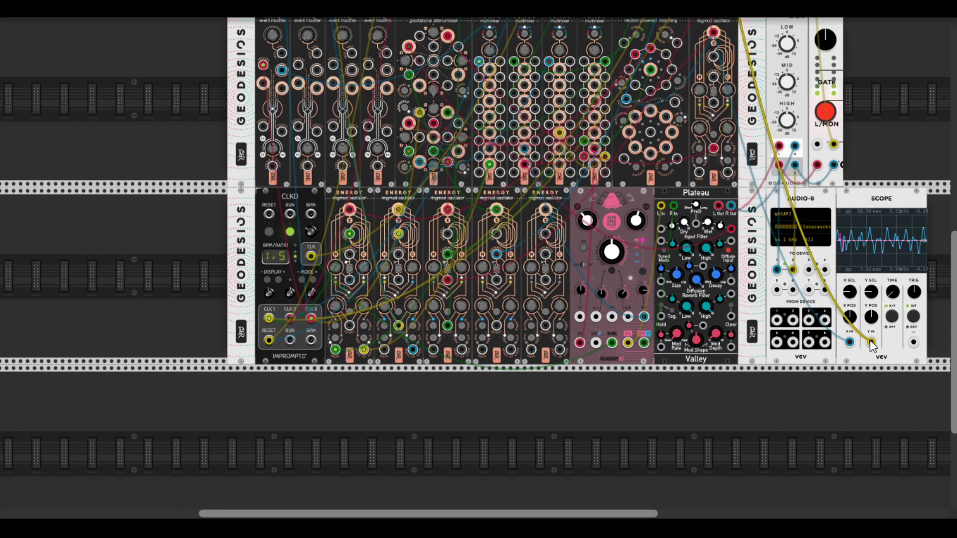
{"action": "right_click", "coordinate": [850, 342]}
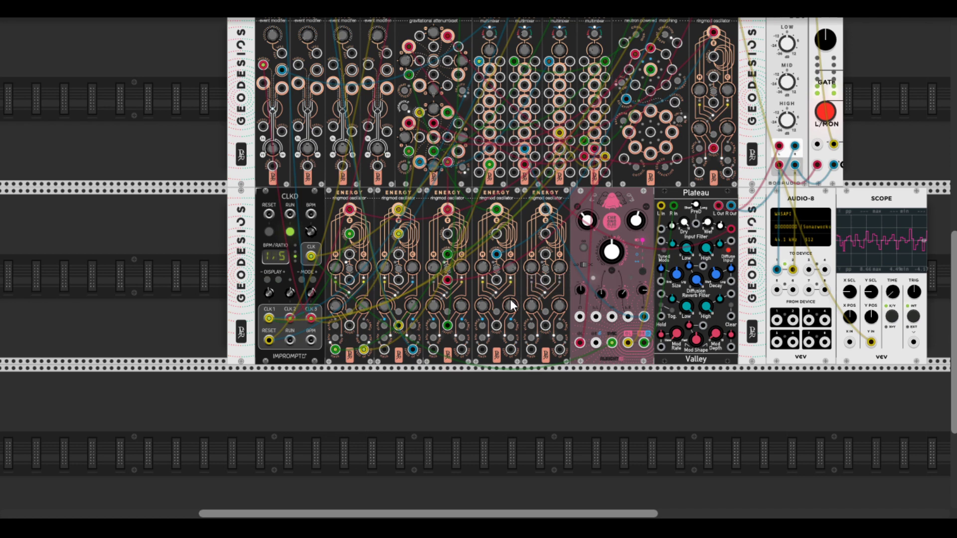
Step: Readjust the fourth bottom-row Energy's frequencies and momentum, with Freq M about -2.241 and Momentum M about 0.9105
{"action": "left_click_drag", "start_coordinate": [509, 307], "coordinate": [511, 305]}
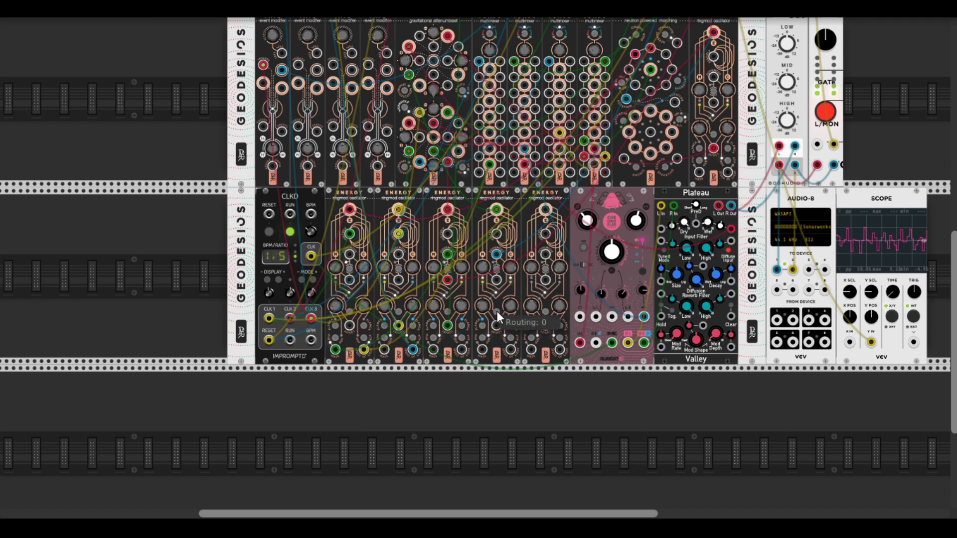
{"action": "left_click_drag", "start_coordinate": [422, 74], "coordinate": [422, 74]}
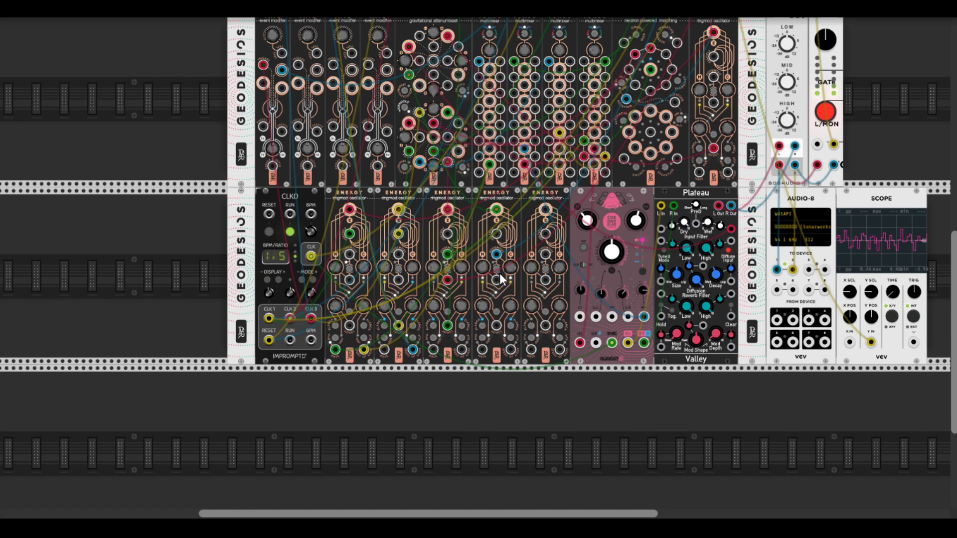
{"action": "left_click_drag", "start_coordinate": [482, 306], "coordinate": [482, 306]}
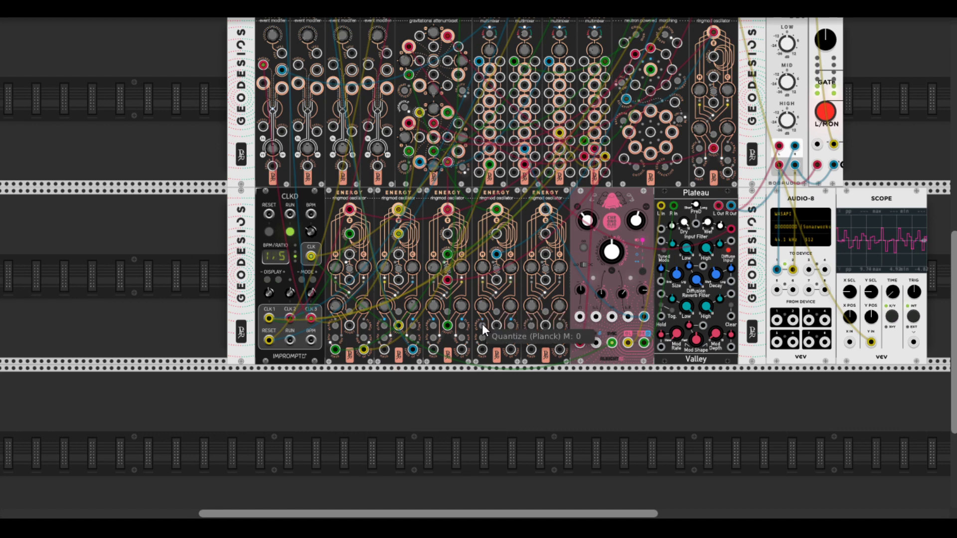
{"action": "left_click_drag", "start_coordinate": [482, 325], "coordinate": [482, 325]}
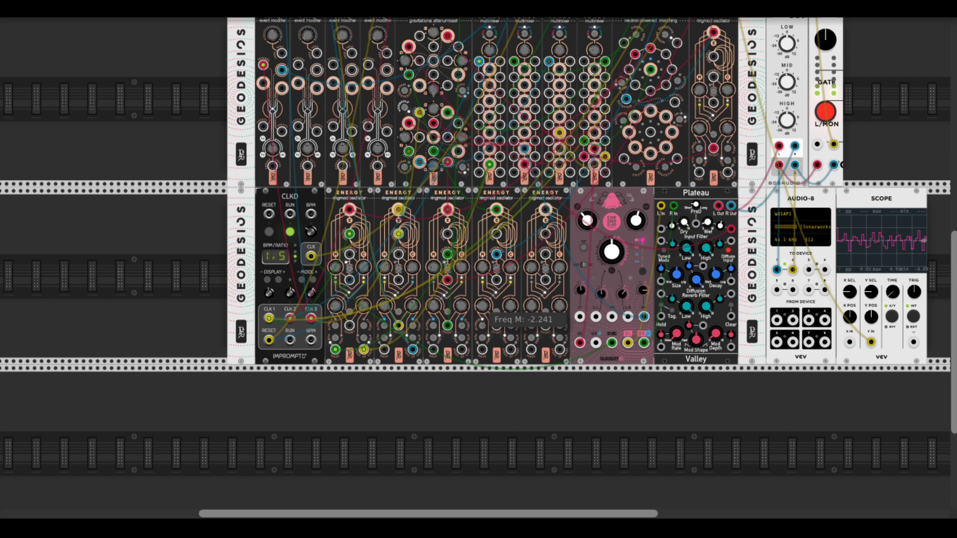
{"action": "left_click_drag", "start_coordinate": [513, 312], "coordinate": [513, 312]}
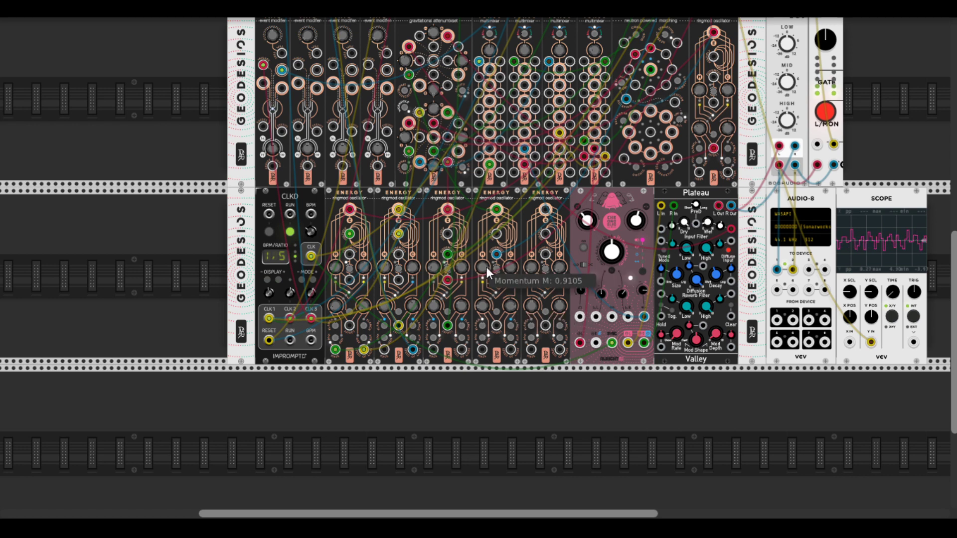
Step: Set level 1 of Blackholes' lower section to about 0.426
{"action": "scroll", "coordinate": [498, 306], "scroll_direction": "up", "scroll_amount": 3}
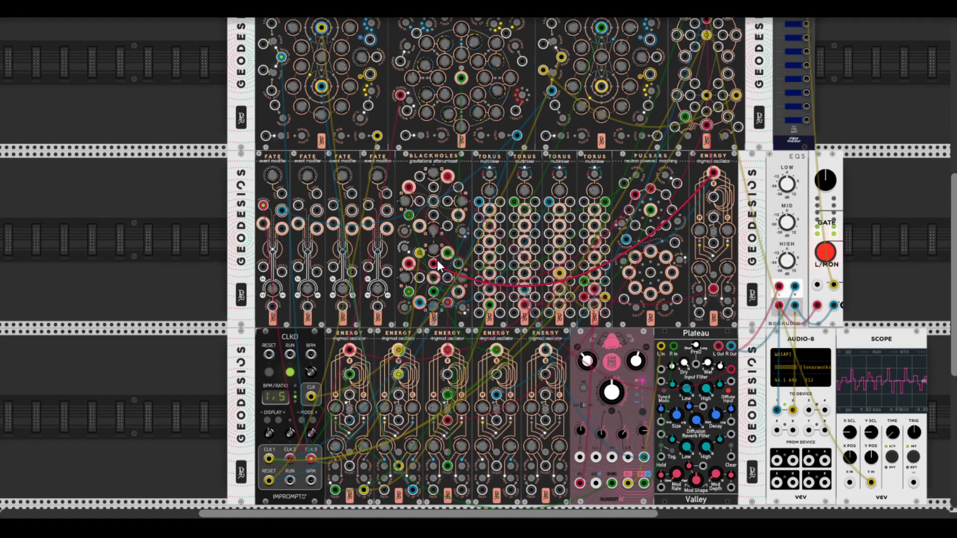
{"action": "left_click_drag", "start_coordinate": [429, 262], "coordinate": [429, 261]}
{"action": "left_click_drag", "start_coordinate": [439, 294], "coordinate": [438, 294]}
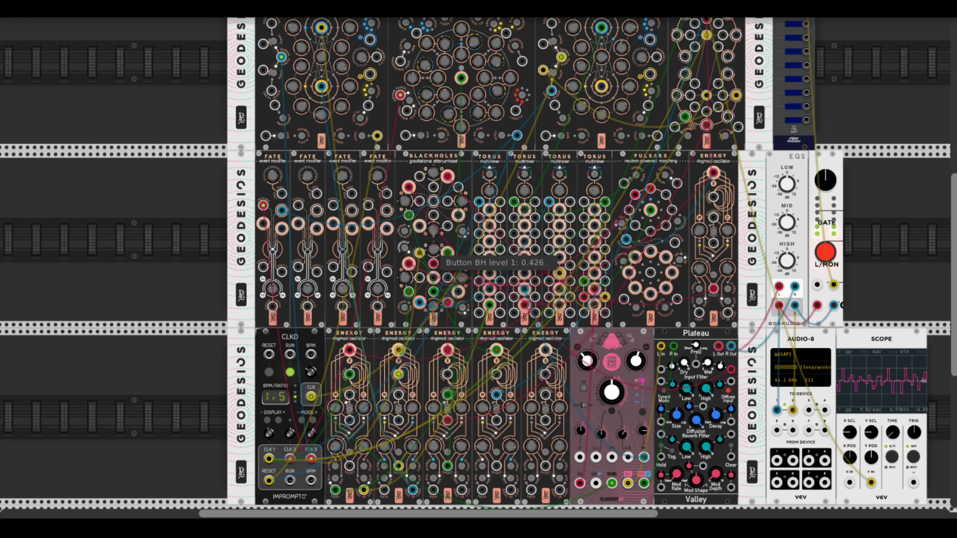
{"action": "mouse_move", "coordinate": [435, 302]}
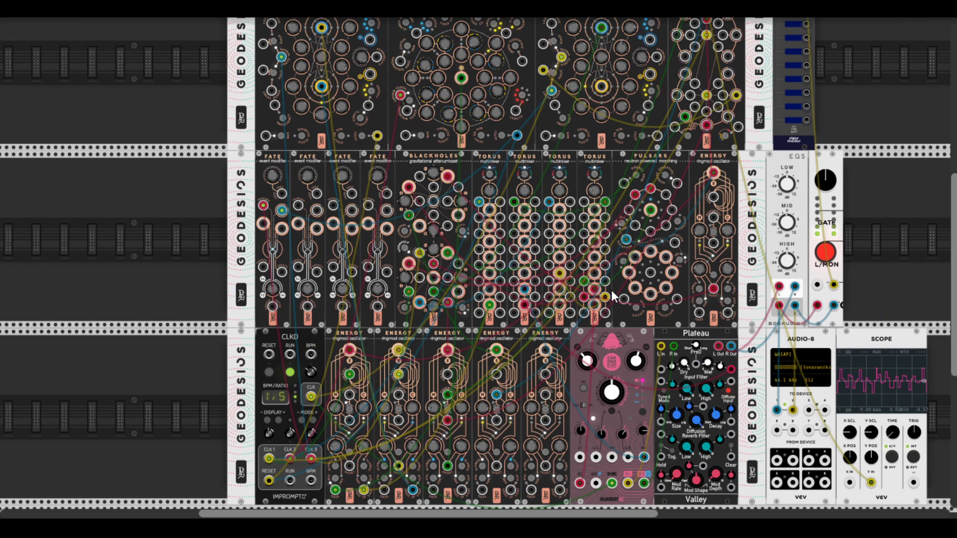
{"action": "scroll", "coordinate": [611, 290], "scroll_direction": "up", "scroll_amount": 2}
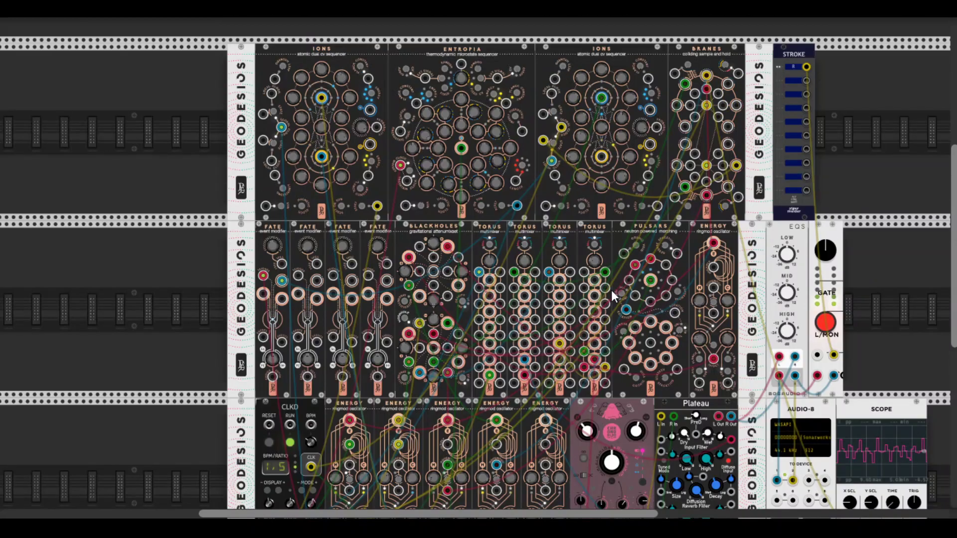